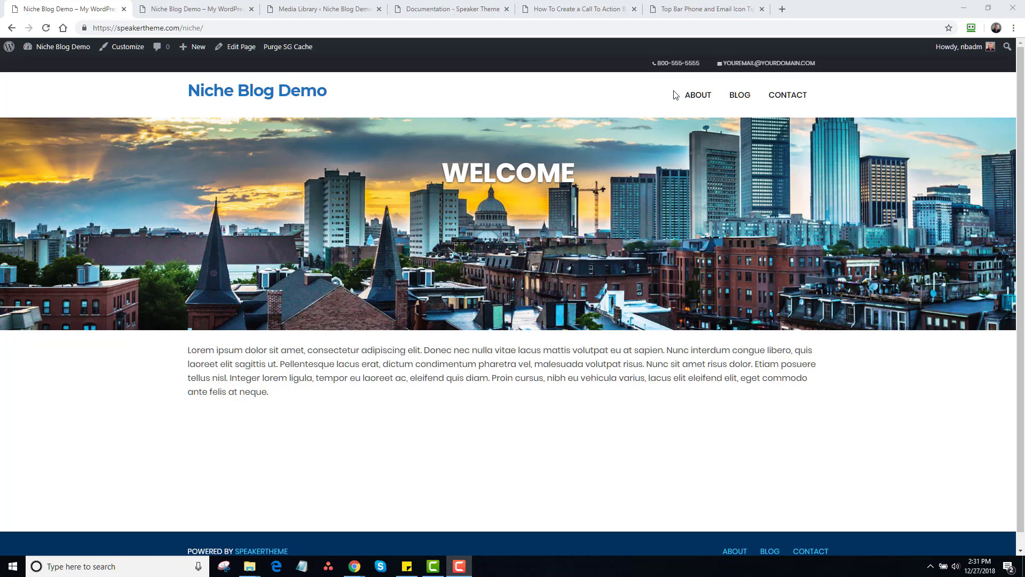
Look through the Contact, Blog and About pages of the finished demo site.
{"action": "left_click", "coordinate": [787, 96]}
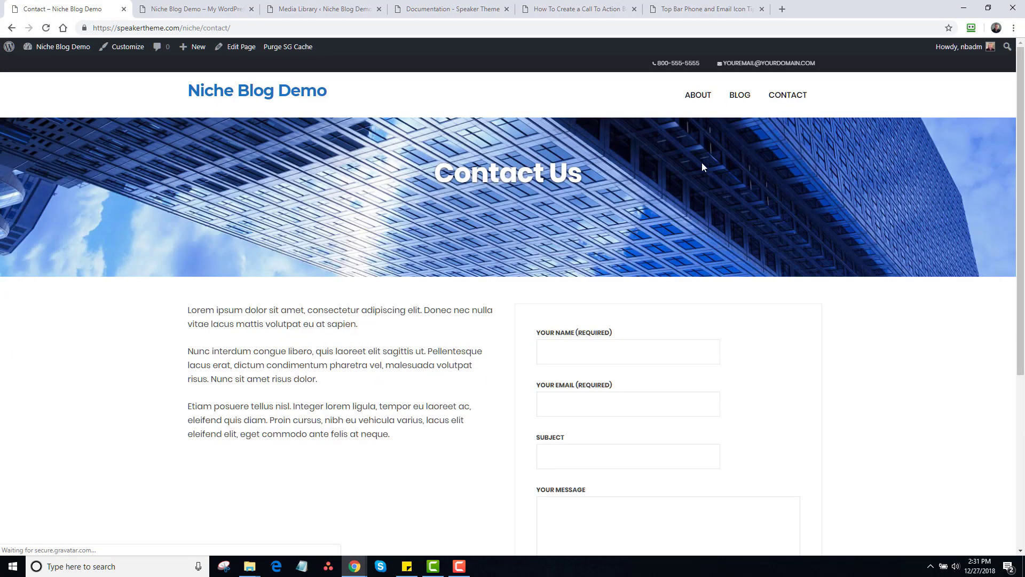
{"action": "left_click", "coordinate": [741, 96]}
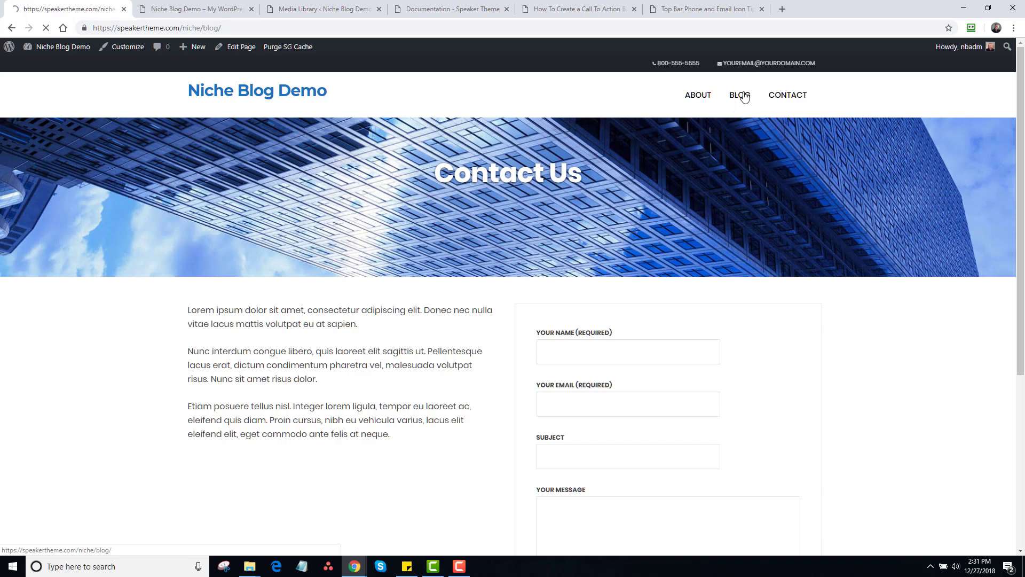
{"action": "left_click", "coordinate": [698, 95]}
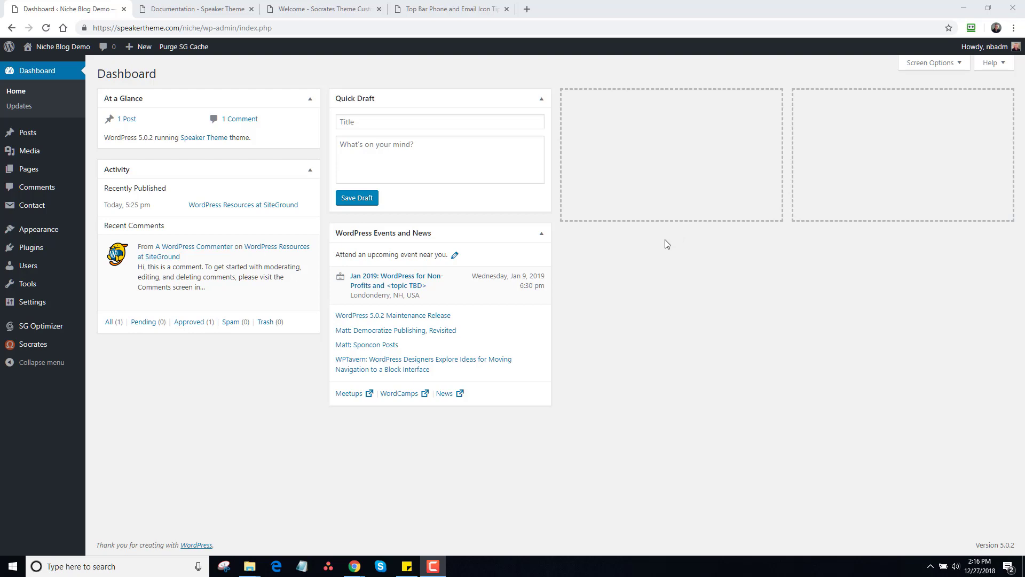
Create a new page titled Home and fill its body with Lorem Content placeholder text.
{"action": "left_click", "coordinate": [32, 169]}
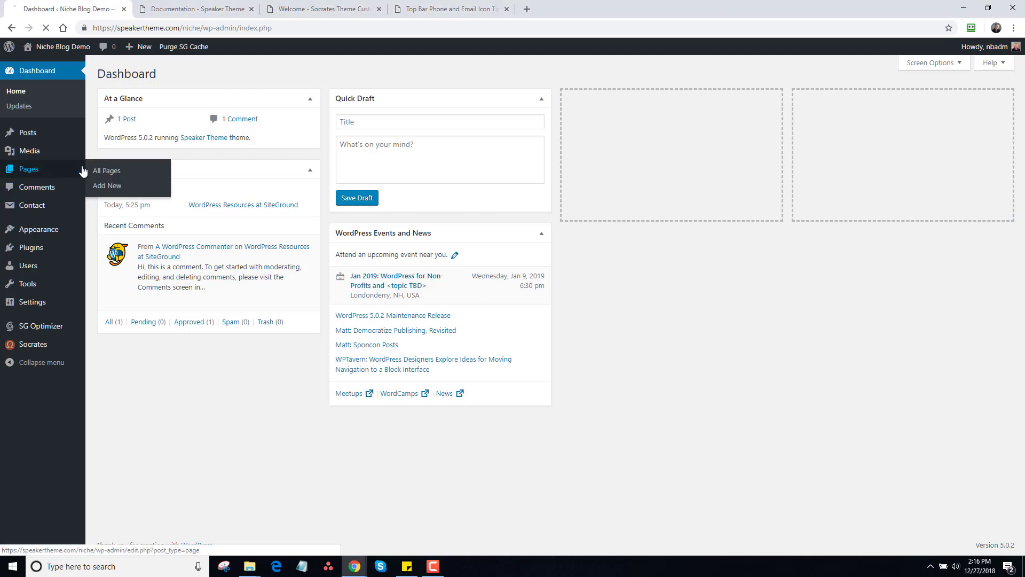
{"action": "left_click", "coordinate": [173, 77]}
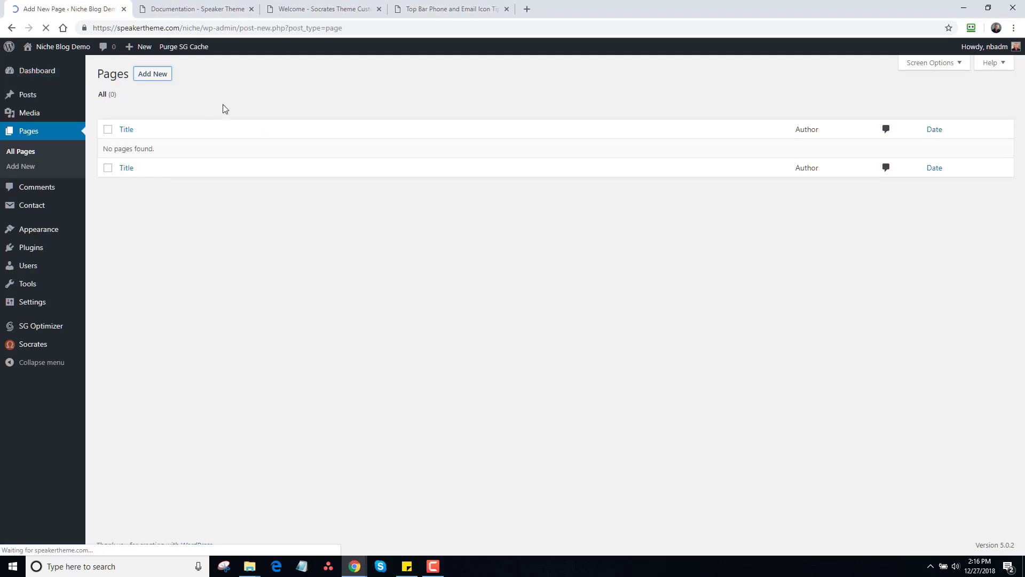
{"action": "type", "text": "Home"}
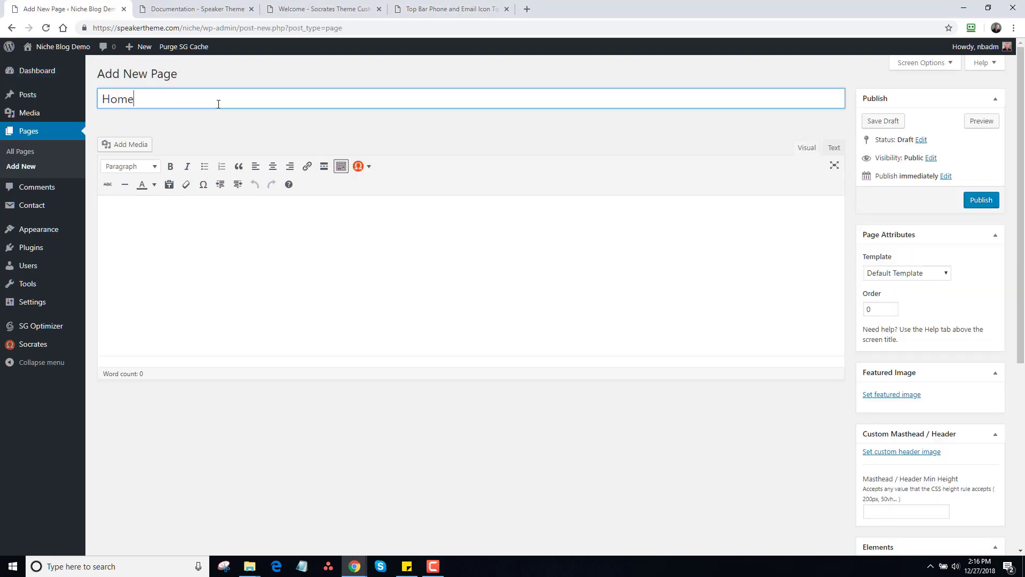
{"action": "left_click", "coordinate": [278, 224]}
{"action": "left_click", "coordinate": [358, 166]}
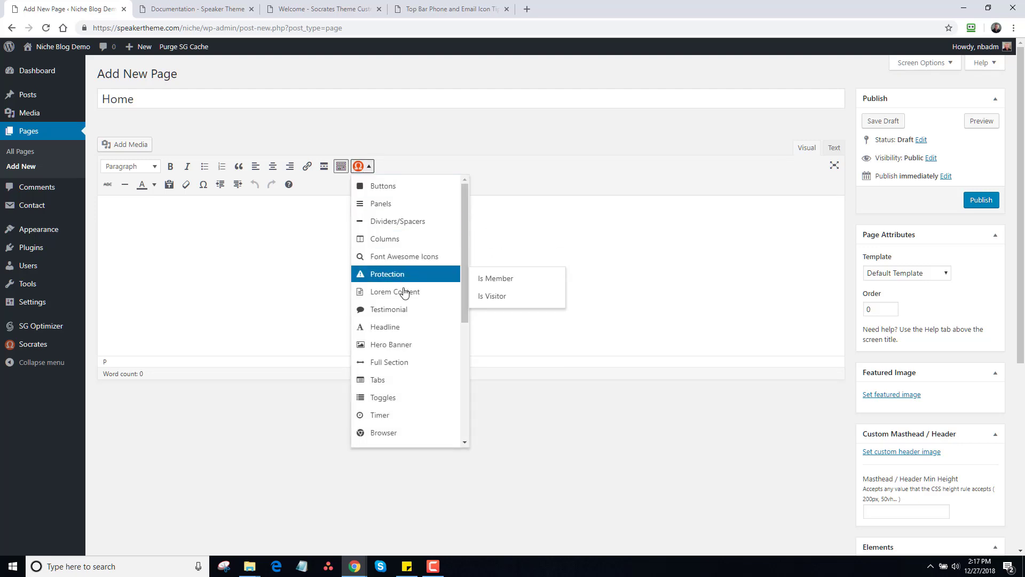
{"action": "left_click", "coordinate": [440, 291]}
Set the Home page's template to Full Width, hide its title, and publish it.
{"action": "left_click", "coordinate": [906, 273]}
{"action": "left_click", "coordinate": [881, 293]}
{"action": "left_click_drag", "start_coordinate": [1024, 274], "coordinate": [1023, 441]}
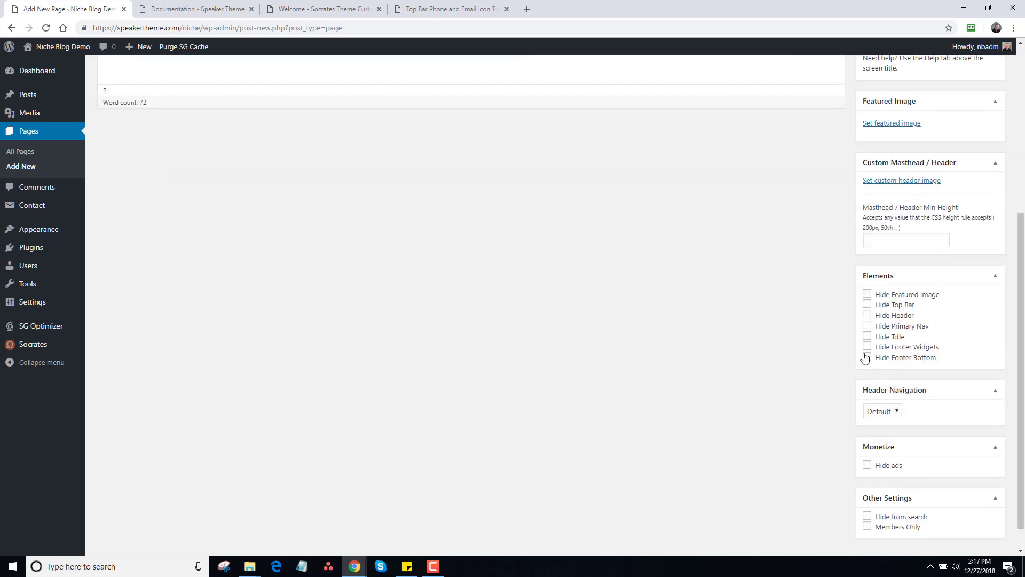
{"action": "left_click_drag", "start_coordinate": [1023, 310], "coordinate": [1024, 144]}
{"action": "left_click", "coordinate": [981, 200]}
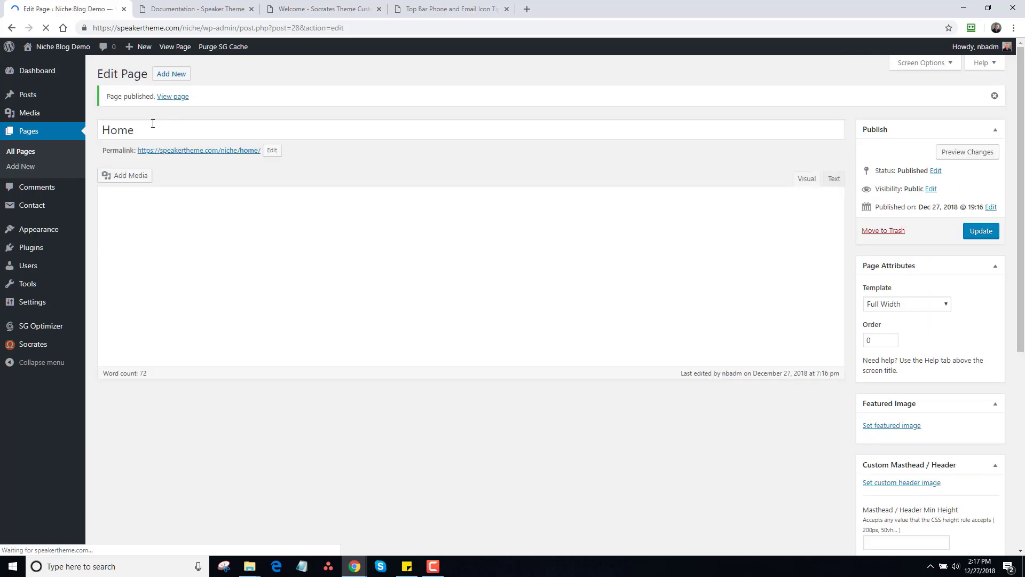
Create a new page titled About and insert Lorem Content placeholder text in its body.
{"action": "left_click", "coordinate": [171, 74]}
{"action": "left_click", "coordinate": [160, 102]}
{"action": "type", "text": "About"}
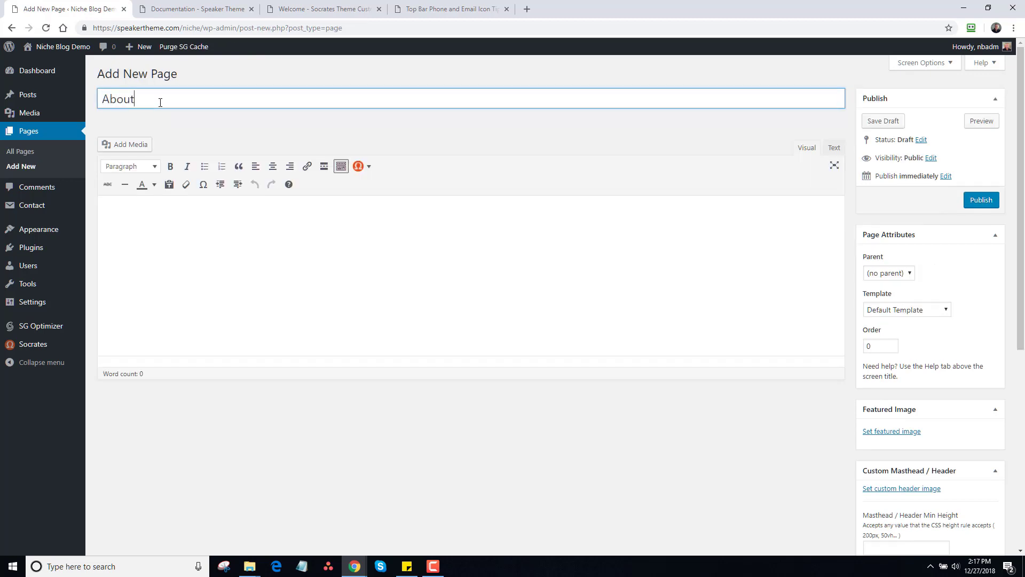
{"action": "left_click", "coordinate": [359, 166]}
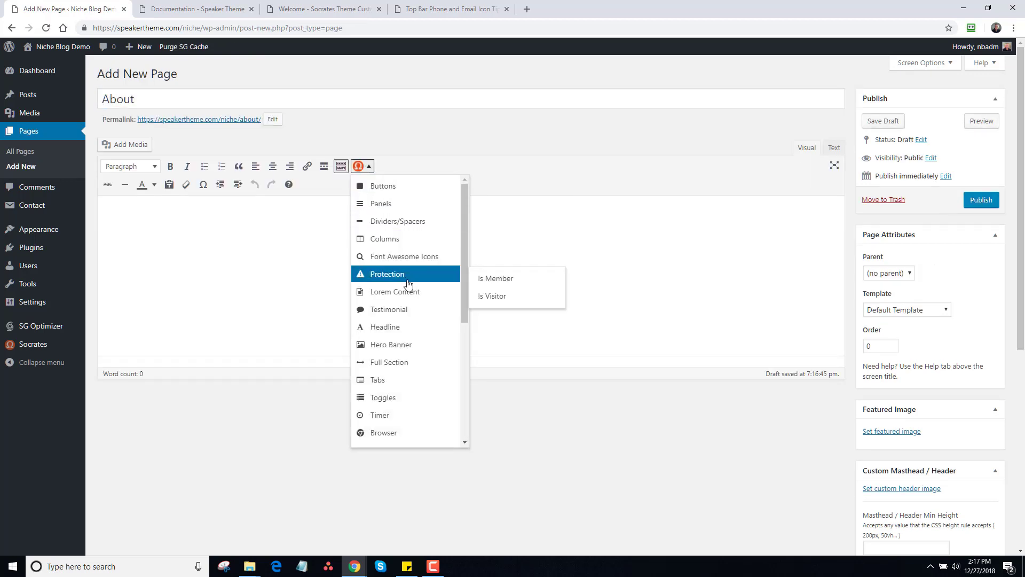
{"action": "left_click", "coordinate": [411, 297]}
Give the About page the Full Width template, hide its title, and publish it.
{"action": "left_click", "coordinate": [906, 310]}
{"action": "left_click", "coordinate": [886, 330]}
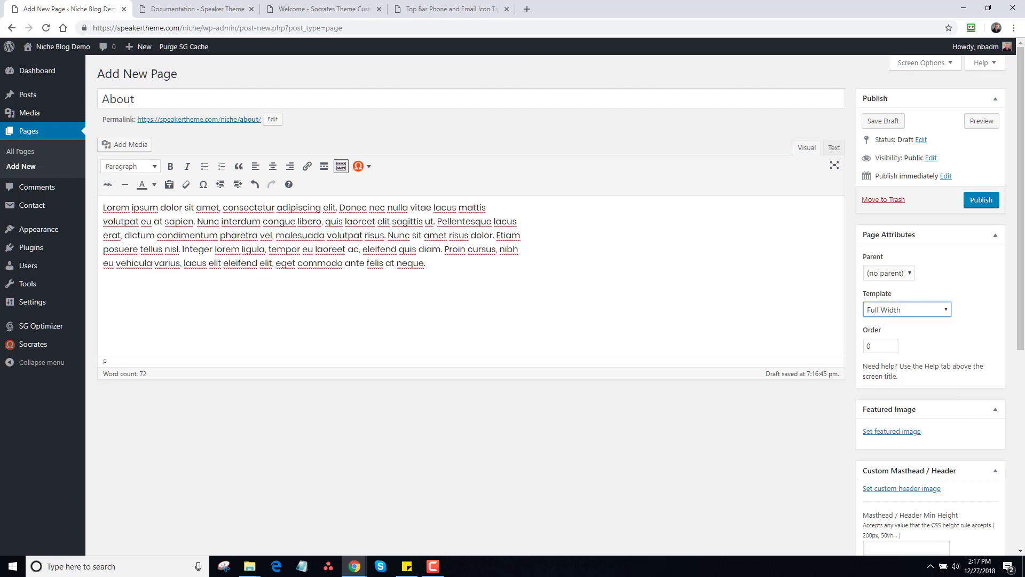
{"action": "left_click_drag", "start_coordinate": [1021, 346], "coordinate": [1022, 425]}
{"action": "scroll", "coordinate": [961, 431], "scroll_direction": "down", "scroll_amount": 3}
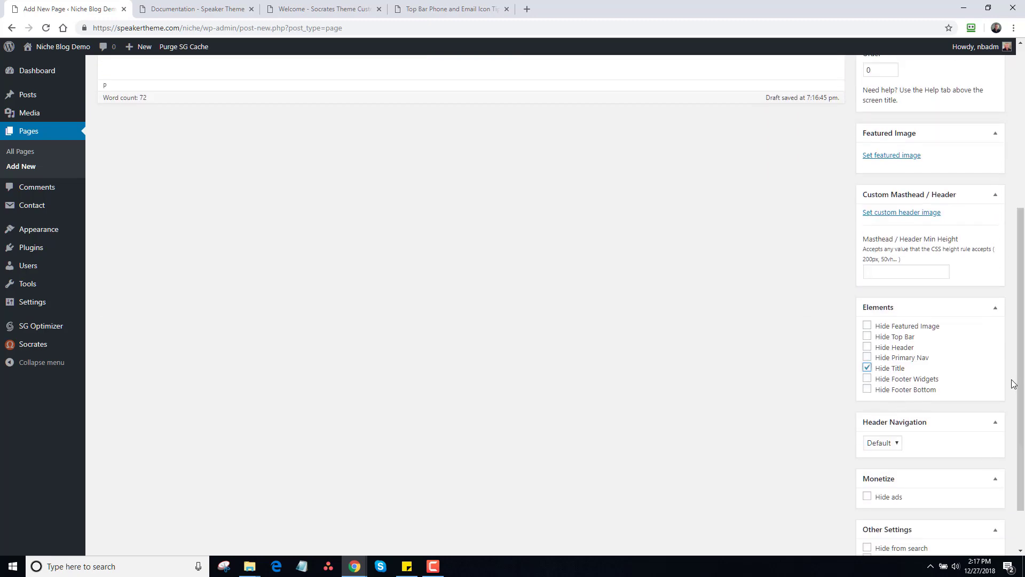
{"action": "left_click_drag", "start_coordinate": [1020, 384], "coordinate": [1023, 177]}
{"action": "left_click", "coordinate": [978, 203]}
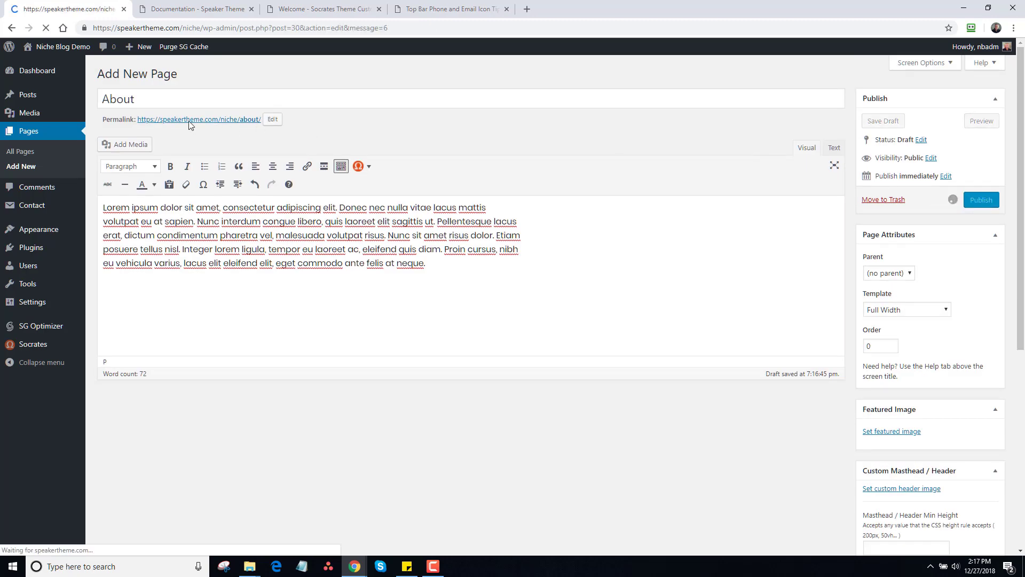
Create and publish an empty page titled Blog with the default template.
{"action": "left_click", "coordinate": [171, 75]}
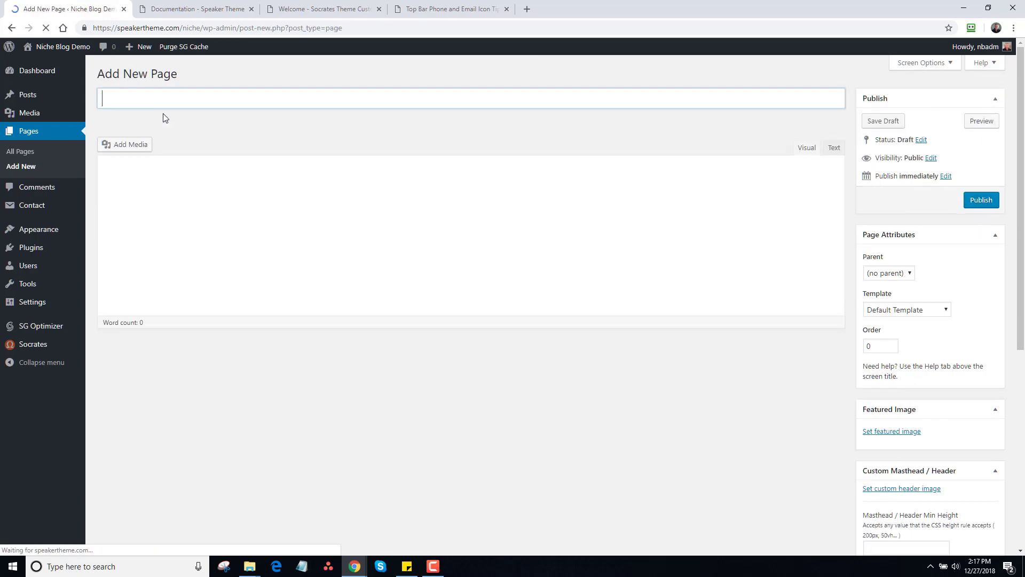
{"action": "type", "text": "Blog"}
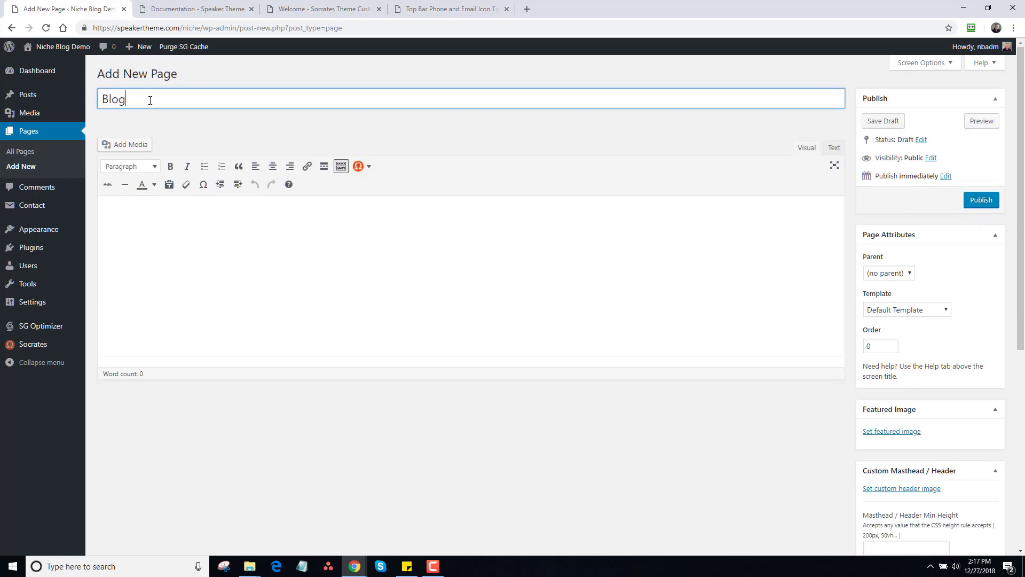
{"action": "left_click", "coordinate": [814, 318]}
{"action": "scroll", "coordinate": [814, 319], "scroll_direction": "down", "scroll_amount": 5}
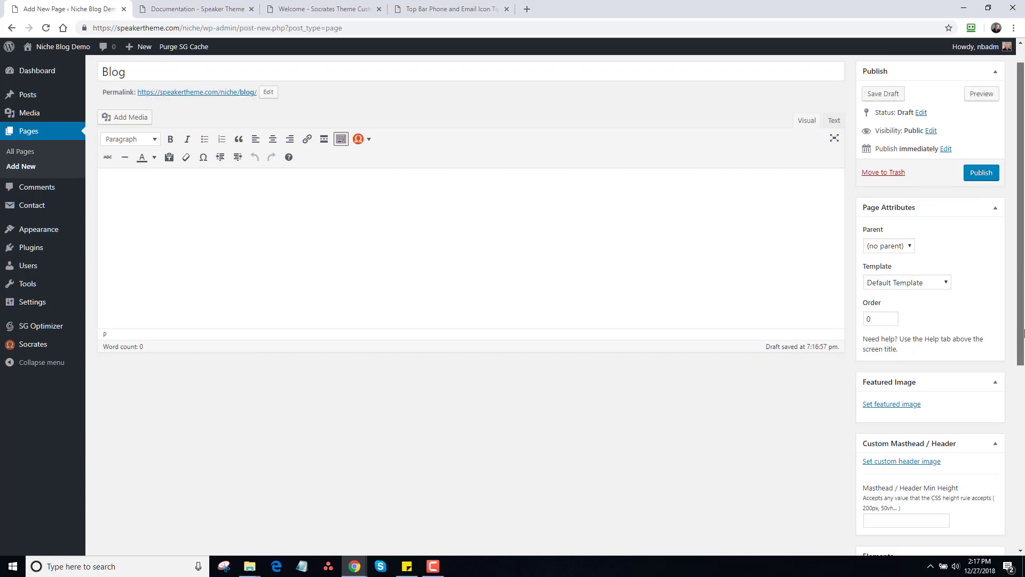
{"action": "scroll", "coordinate": [961, 240], "scroll_direction": "up", "scroll_amount": 5}
{"action": "left_click", "coordinate": [995, 202]}
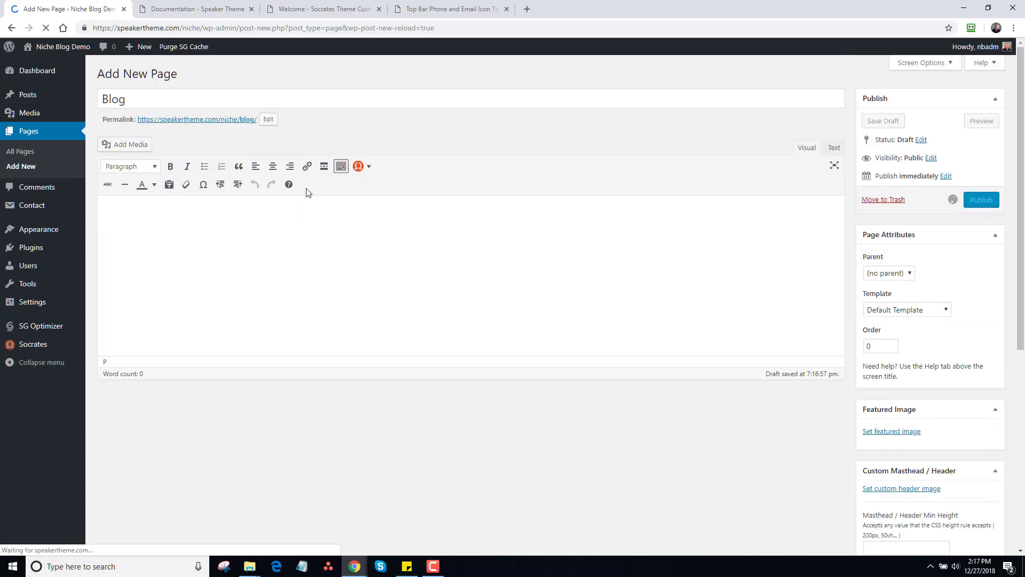
Create a new page titled Contact and add Lorem Content placeholder text to it.
{"action": "left_click", "coordinate": [171, 73]}
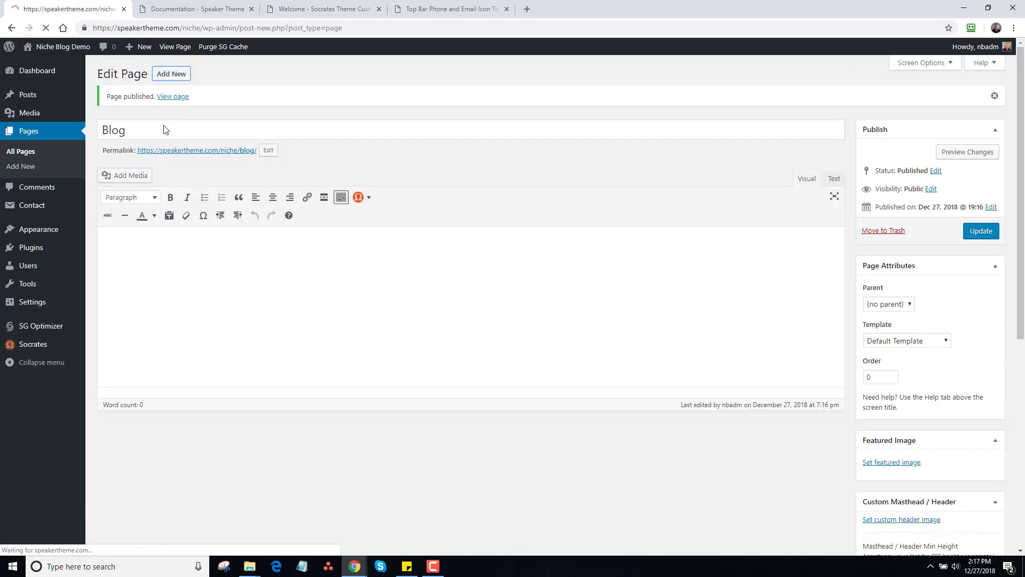
{"action": "type", "text": "Contact"}
{"action": "left_click", "coordinate": [341, 218]}
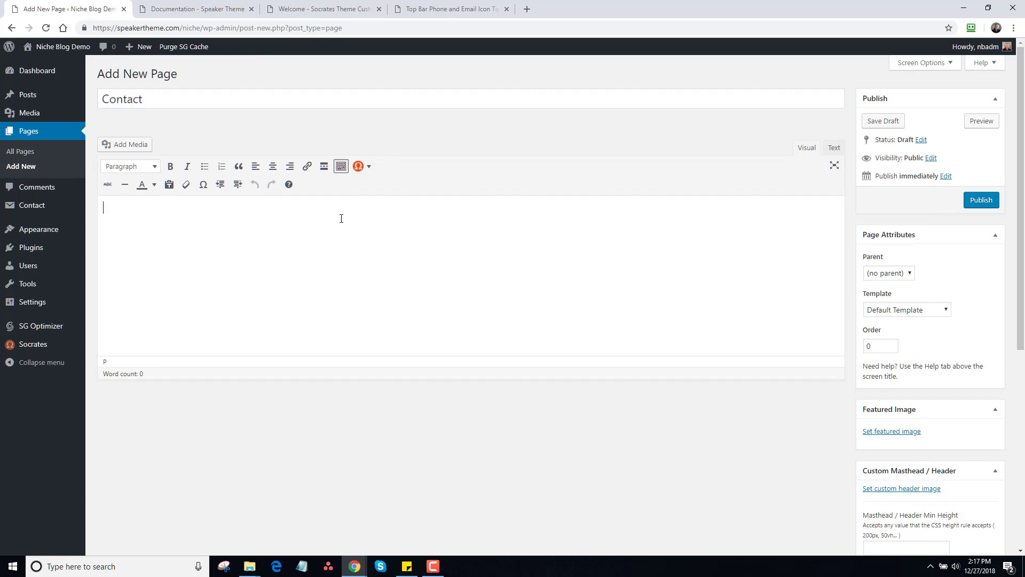
{"action": "left_click", "coordinate": [359, 166]}
{"action": "mouse_move", "coordinate": [388, 243]}
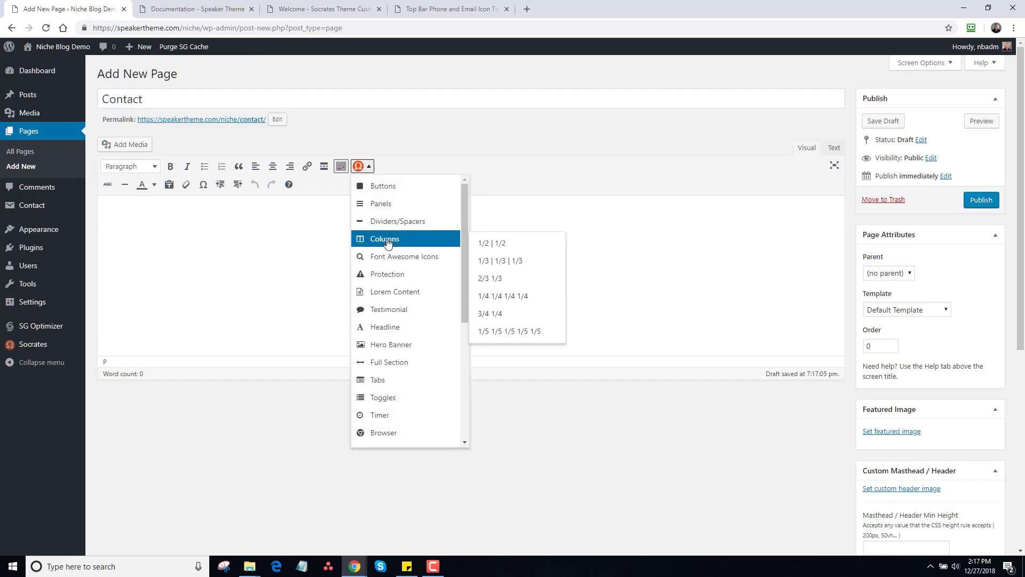
{"action": "left_click", "coordinate": [403, 292]}
Apply the Full Width template to the Contact page, hide its title, and publish it.
{"action": "left_click", "coordinate": [910, 309]}
{"action": "left_click", "coordinate": [908, 322]}
{"action": "scroll", "coordinate": [1019, 413], "scroll_direction": "down", "scroll_amount": 2}
{"action": "scroll", "coordinate": [1020, 412], "scroll_direction": "down", "scroll_amount": 3}
{"action": "left_click", "coordinate": [866, 382]}
{"action": "scroll", "coordinate": [1023, 366], "scroll_direction": "up", "scroll_amount": 5}
{"action": "left_click", "coordinate": [981, 200]}
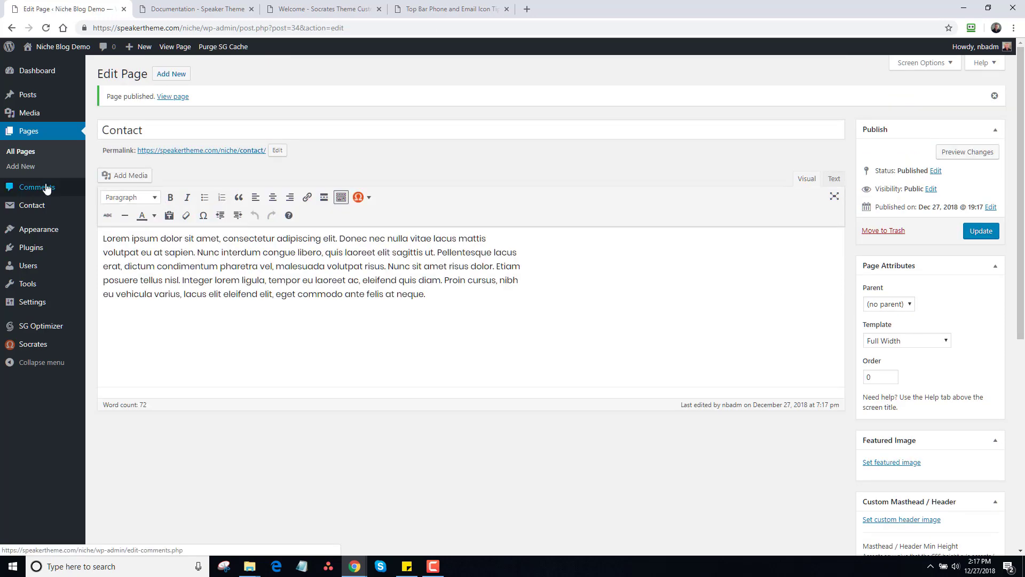
Create a new navigation menu named Primary.
{"action": "mouse_move", "coordinate": [47, 231]}
{"action": "left_click", "coordinate": [103, 276]}
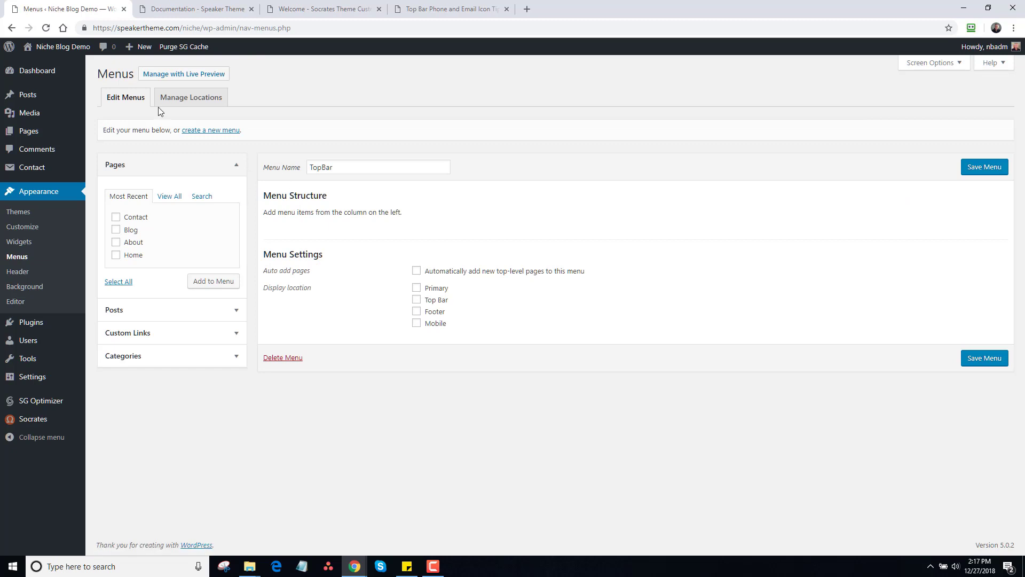
{"action": "left_click", "coordinate": [200, 131]}
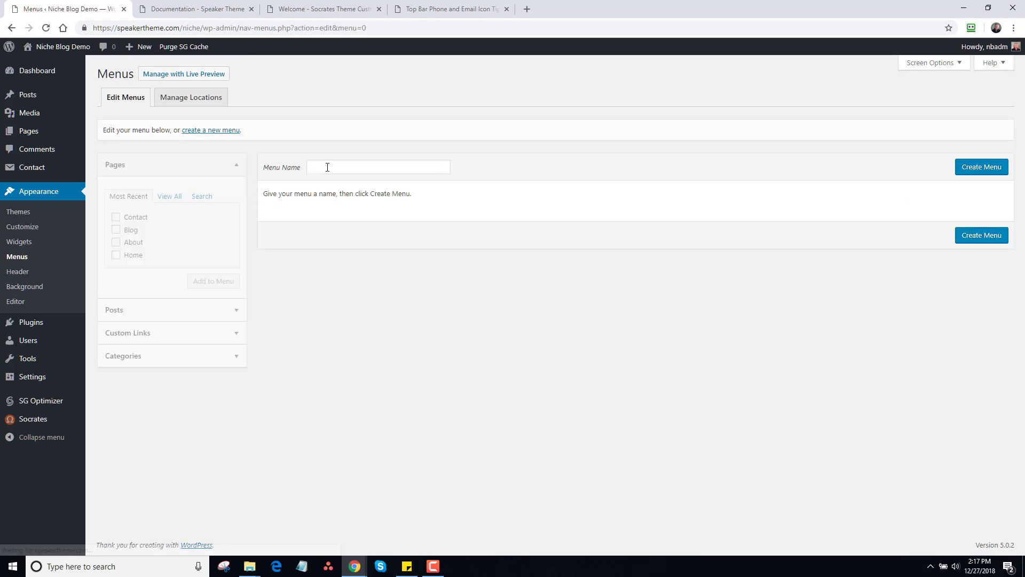
{"action": "left_click", "coordinate": [328, 167]}
{"action": "type", "text": "P"}
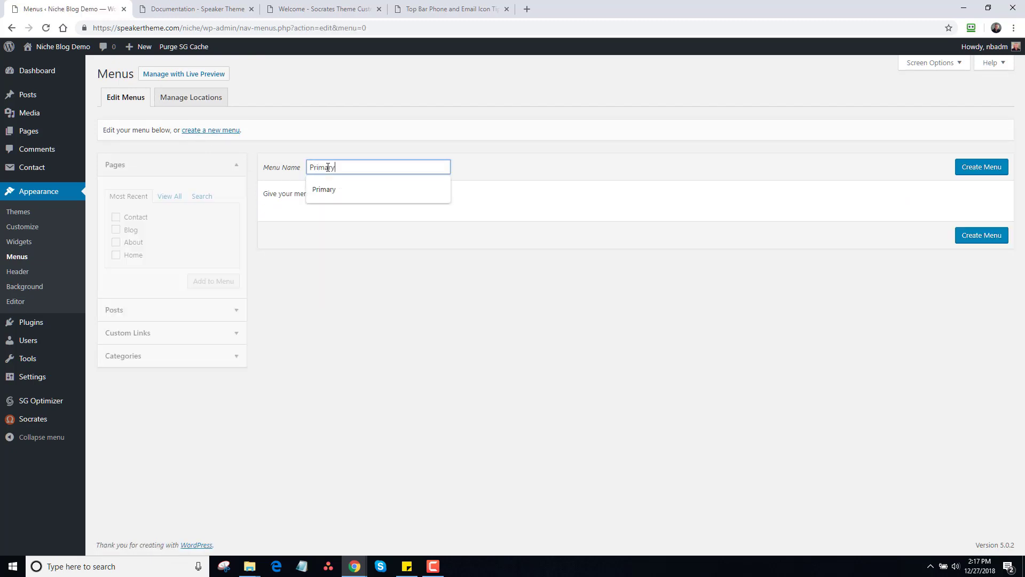
{"action": "type", "text": "rimary"}
{"action": "left_click", "coordinate": [981, 167]}
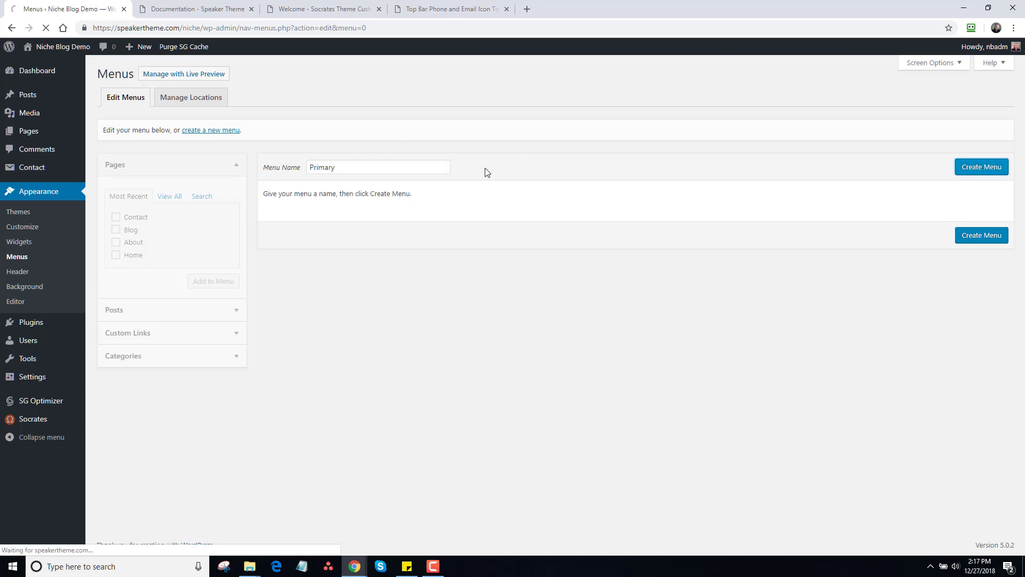
Fill the Primary menu with the About, Blog and Contact pages in that order and save it to the Primary display location.
{"action": "left_click", "coordinate": [116, 223]}
{"action": "left_click", "coordinate": [115, 236]}
{"action": "left_click", "coordinate": [116, 249]}
{"action": "left_click", "coordinate": [195, 291]}
{"action": "mouse_move", "coordinate": [320, 293]}
{"action": "left_mouse_down"}
{"action": "mouse_move", "coordinate": [313, 242]}
{"action": "mouse_move", "coordinate": [314, 300]}
{"action": "left_mouse_up"}
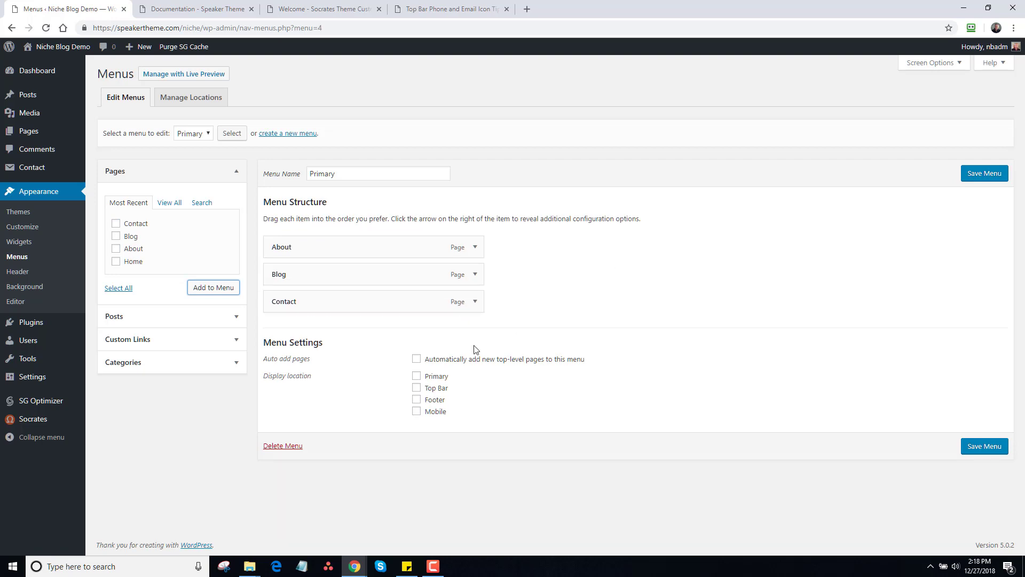
{"action": "left_click", "coordinate": [419, 378]}
{"action": "left_click", "coordinate": [975, 173]}
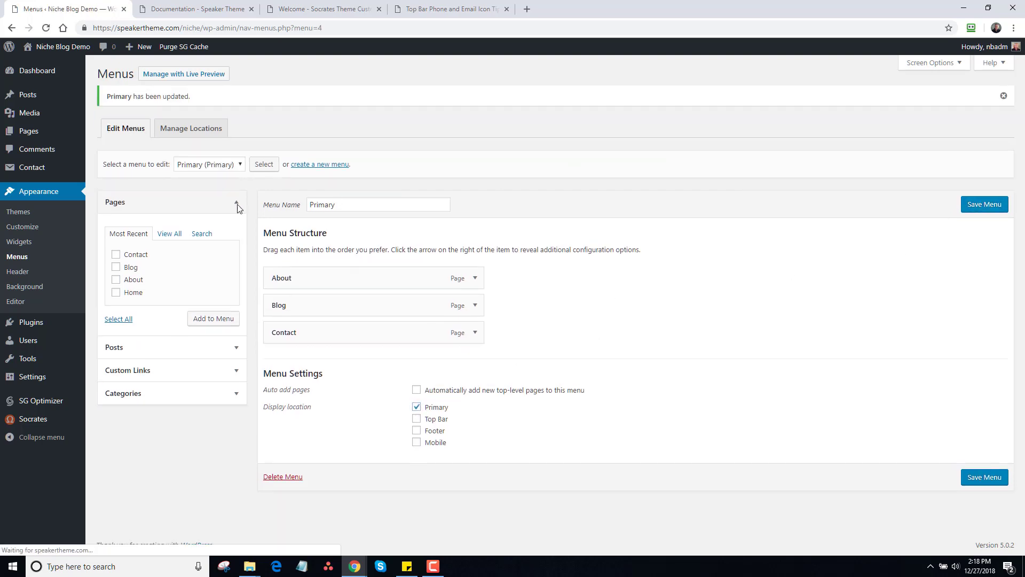
Configure the reading settings to use a static page, with Home as homepage and Blog as posts page, and save.
{"action": "mouse_move", "coordinate": [32, 376]}
{"action": "left_click", "coordinate": [107, 409]}
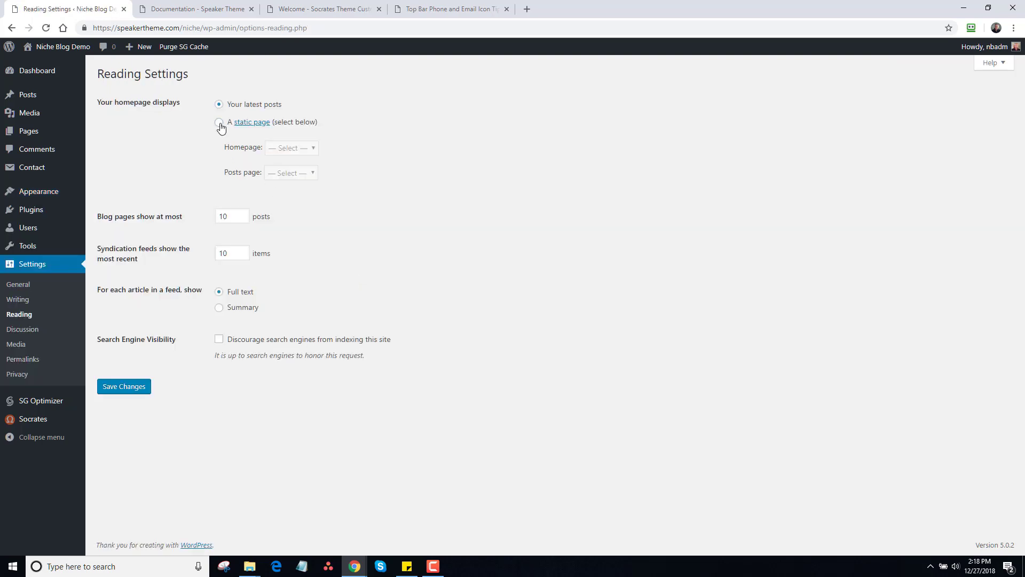
{"action": "left_click", "coordinate": [218, 122]}
{"action": "left_click", "coordinate": [291, 148]}
{"action": "left_click", "coordinate": [296, 205]}
{"action": "left_click", "coordinate": [300, 177]}
{"action": "left_click", "coordinate": [300, 210]}
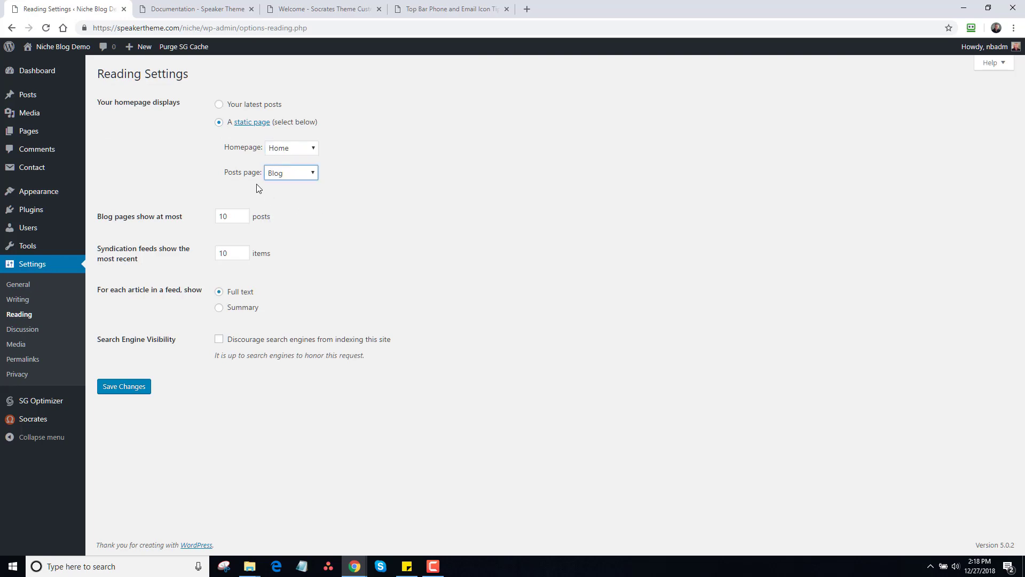
{"action": "left_click", "coordinate": [137, 386]}
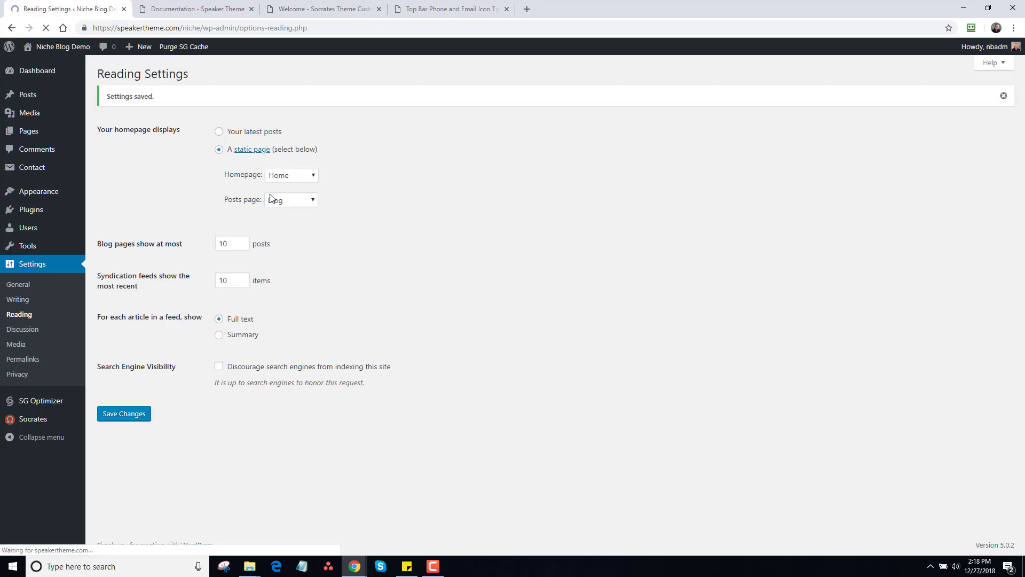
Open the live site in a new tab and check its home, About, Blog and Contact pages.
{"action": "mouse_move", "coordinate": [32, 47]}
{"action": "right_click", "coordinate": [42, 66]}
{"action": "left_click", "coordinate": [47, 72]}
{"action": "left_click", "coordinate": [219, 9]}
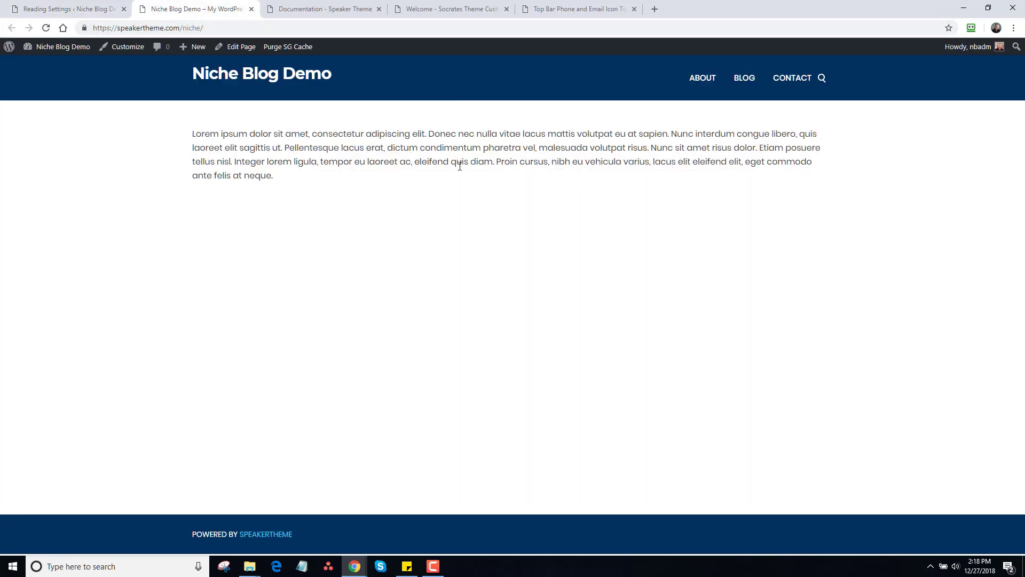
{"action": "left_click", "coordinate": [703, 84]}
{"action": "left_click", "coordinate": [742, 80]}
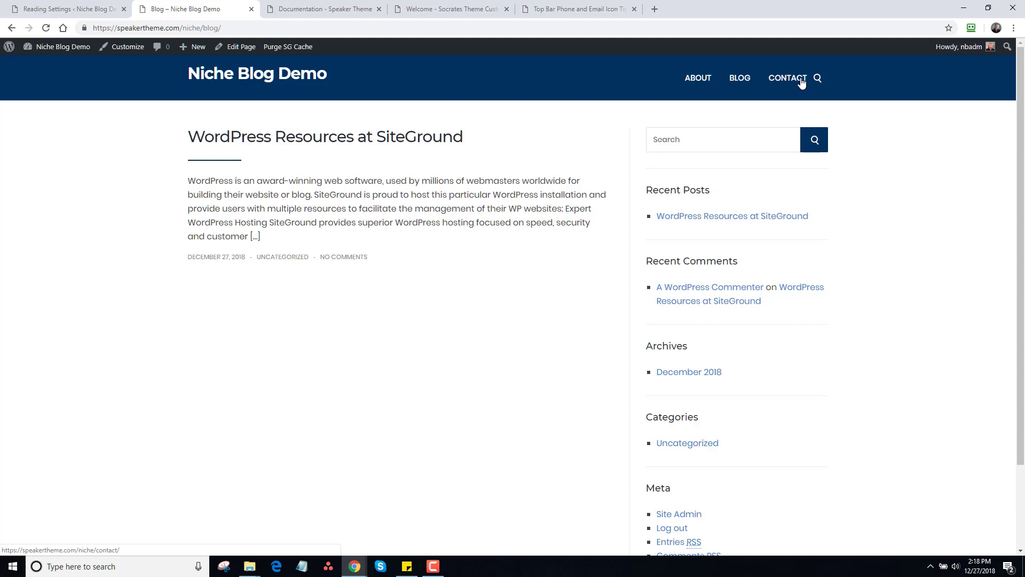
{"action": "left_click", "coordinate": [800, 81]}
{"action": "left_click", "coordinate": [747, 81]}
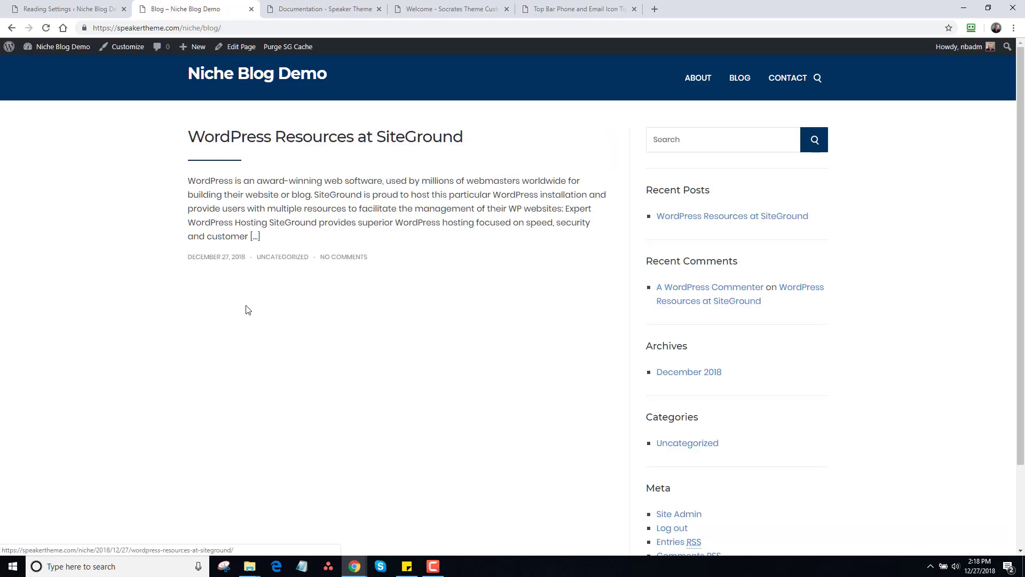
{"action": "left_click", "coordinate": [793, 80]}
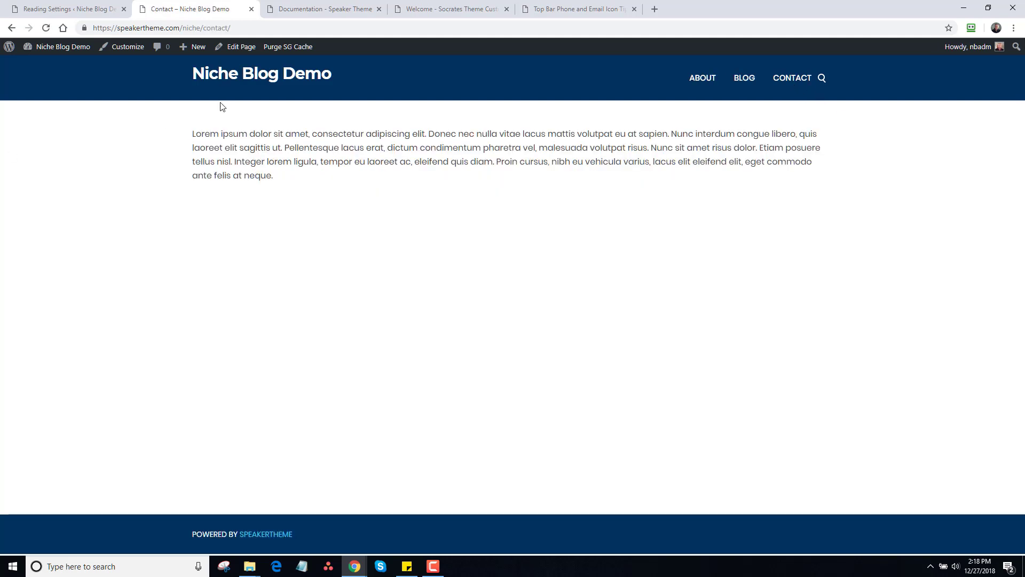
Check the live Home and About pages, then add a Custom HTML widget to the Top Banner widget area.
{"action": "left_click", "coordinate": [219, 79]}
{"action": "left_click", "coordinate": [703, 77]}
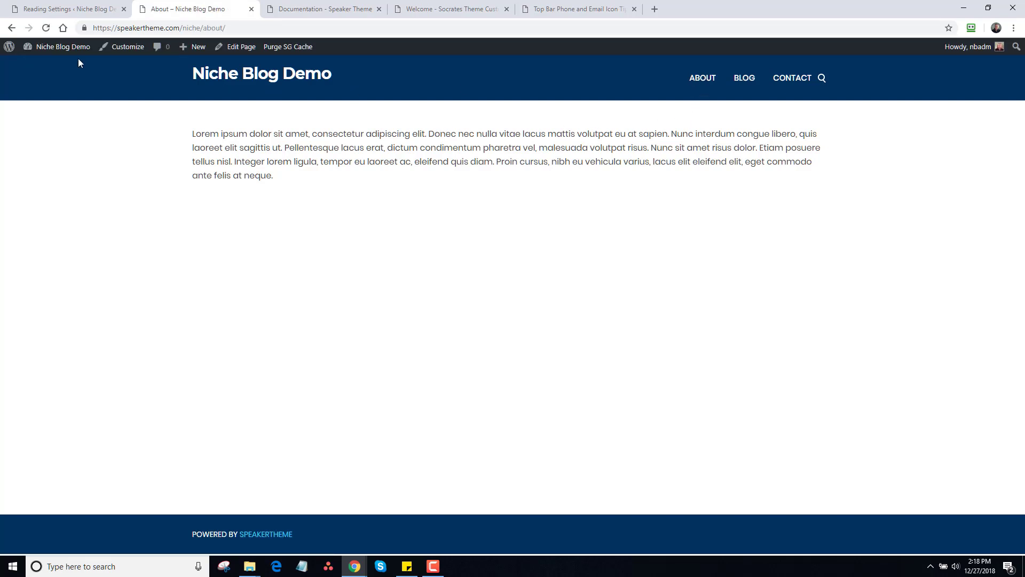
{"action": "left_click", "coordinate": [45, 95]}
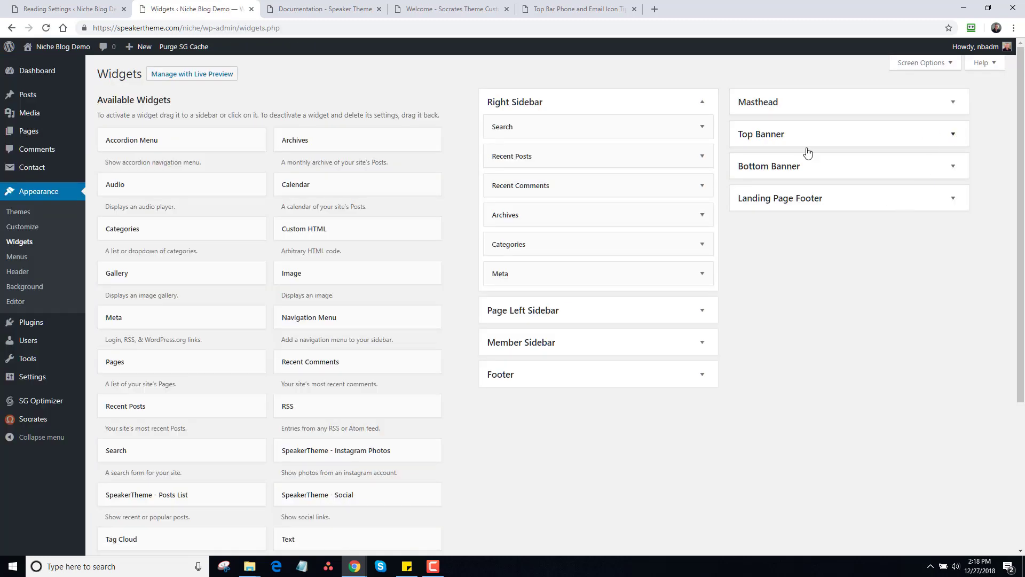
{"action": "left_click", "coordinate": [941, 138]}
{"action": "left_click_drag", "start_coordinate": [361, 222], "coordinate": [857, 160]}
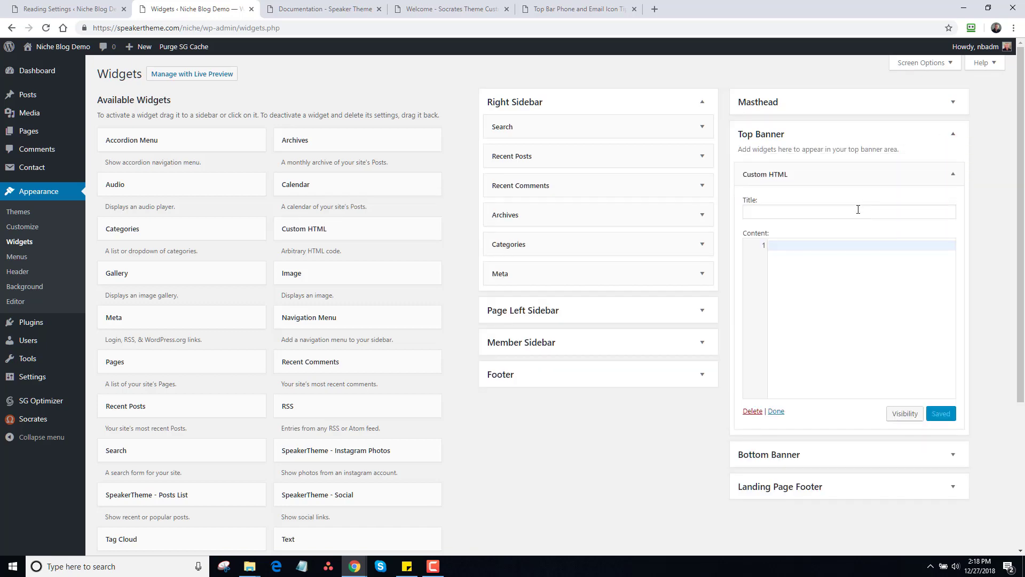
Copy the Top Banner Widget – Page Name code from the Speaker Theme documentation and paste it into the Custom HTML widget's content.
{"action": "left_click", "coordinate": [344, 15]}
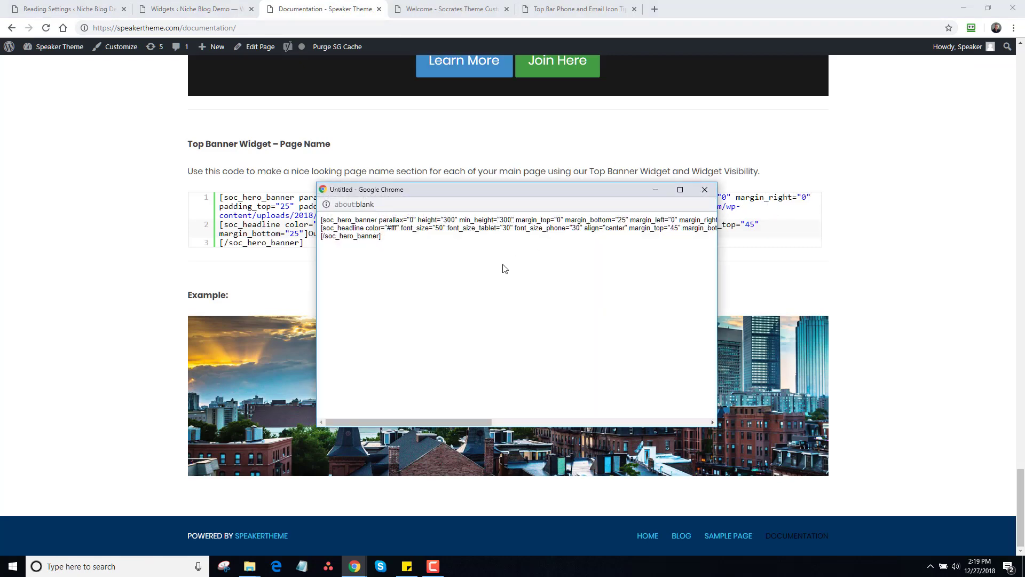
{"action": "key", "text": "ctrl+a"}
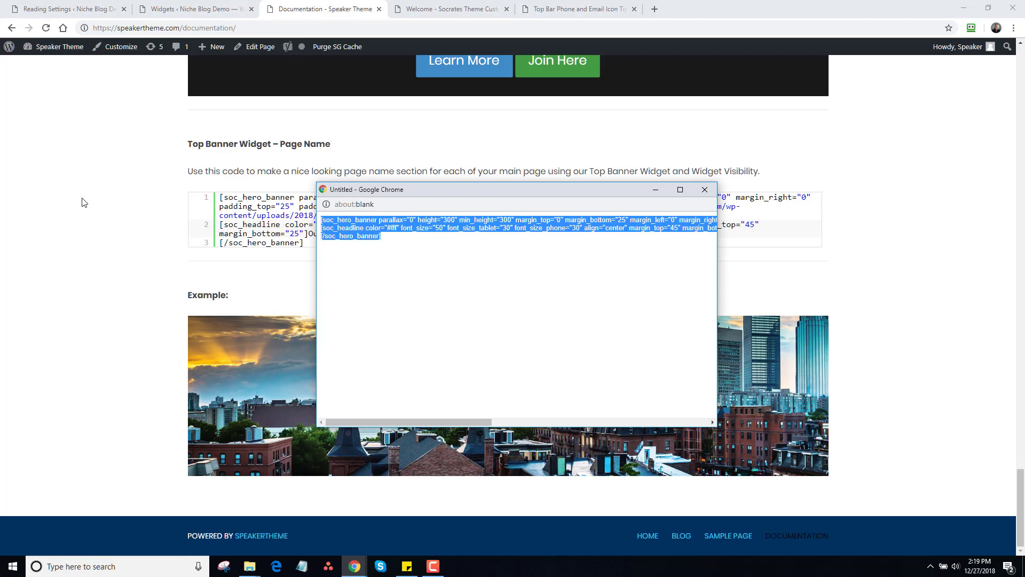
{"action": "key", "text": "ctrl+w"}
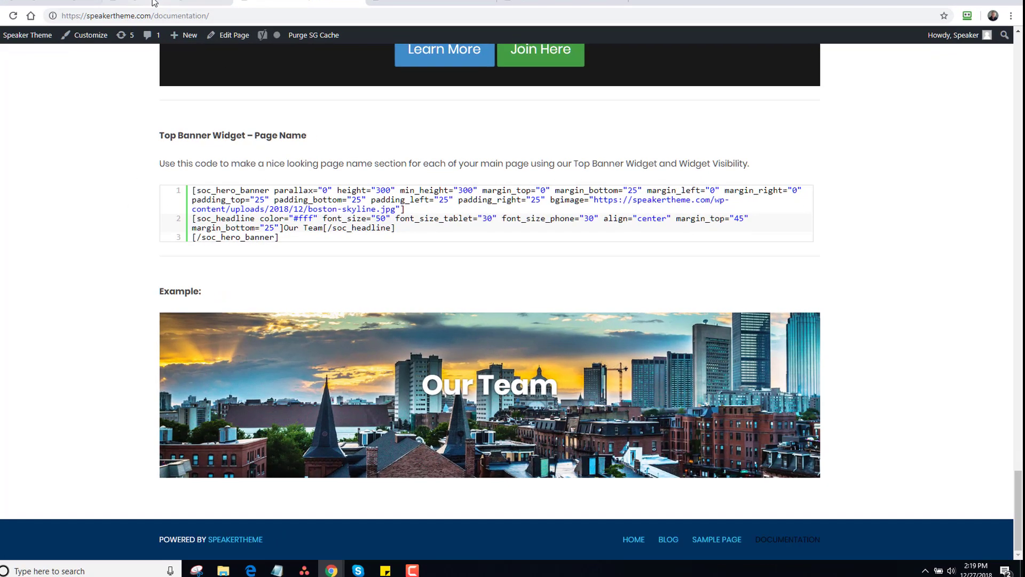
{"action": "left_click", "coordinate": [152, 3]}
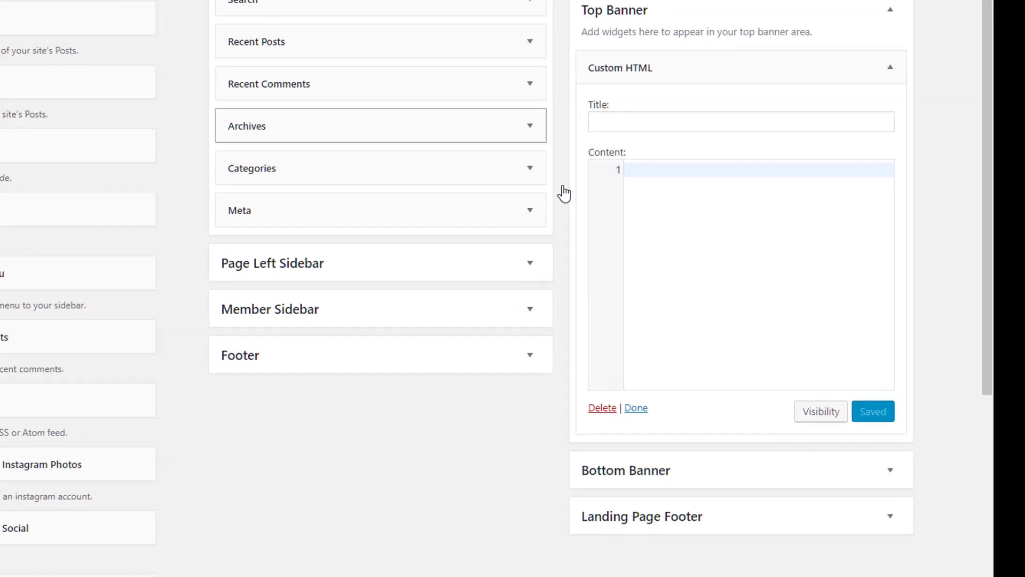
{"action": "type", "text": "[soc_hero_banner parallax=\"0\" height=\"300\" min_height=\"300\" margin_top=\"0\" margin_bottom=\"25\" margin_left=\"0\" margin_right=\"0\" padding_top=\"25\" padding_bottom=\"25\" padding_left=\"25\" padding_right=\"25\" bgimage=\"https://speakertheme.com/wp-content/uploads/2018/12/boston-skyline.jpg\"] [soc_headline color=\"#fff\" font_size=\"50\" font_size_tablet=\"30\" font_size_phone=\"30\" align=\"center\" margin_top=\"45\" margin_bottom=\"25\"]Our Team[/soc_headline] [/soc_hero_banner]"}
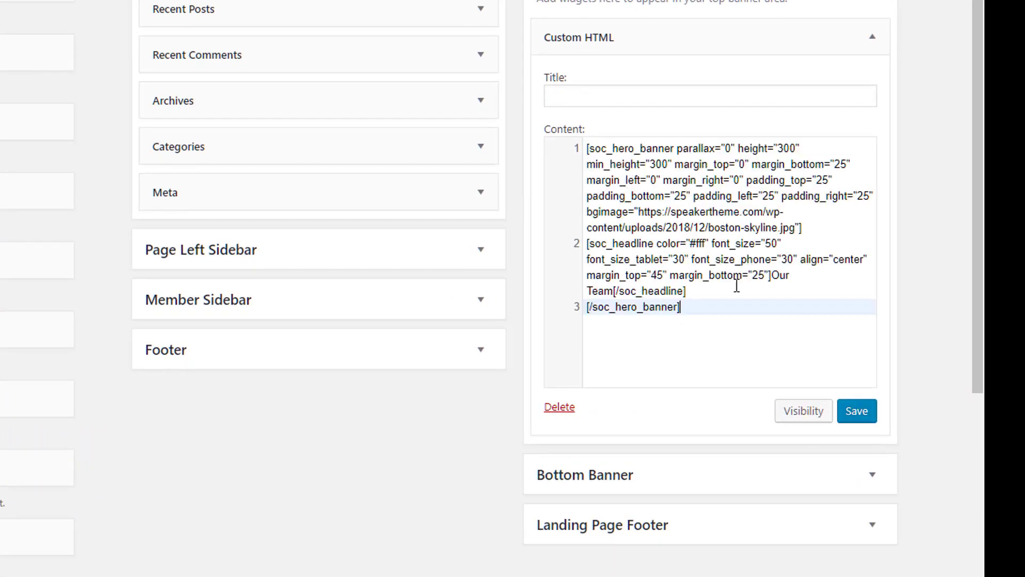
Replace the headline text "Our Team" in the banner code with "About".
{"action": "left_click", "coordinate": [771, 275]}
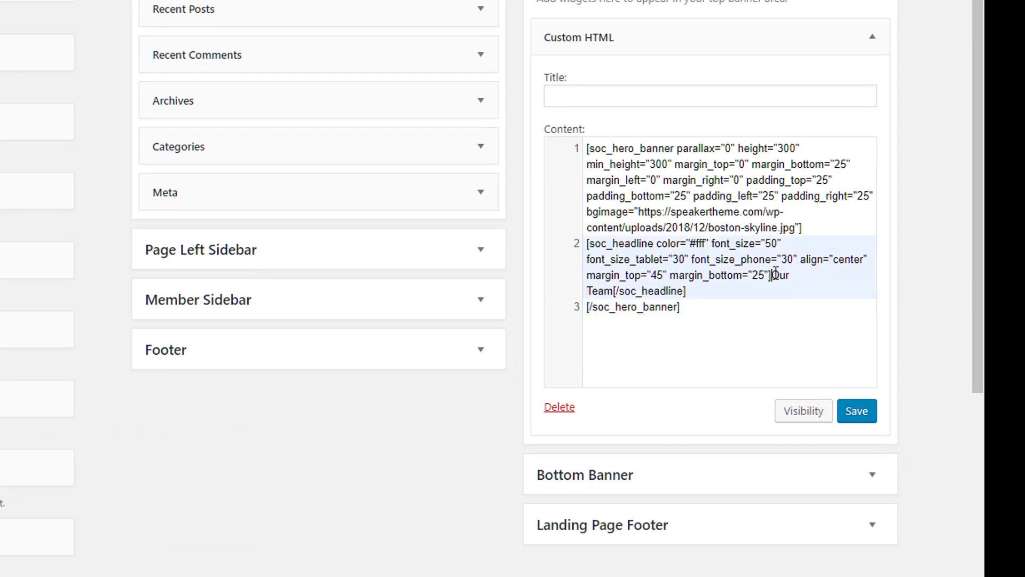
{"action": "left_click_drag", "start_coordinate": [771, 275], "coordinate": [617, 293]}
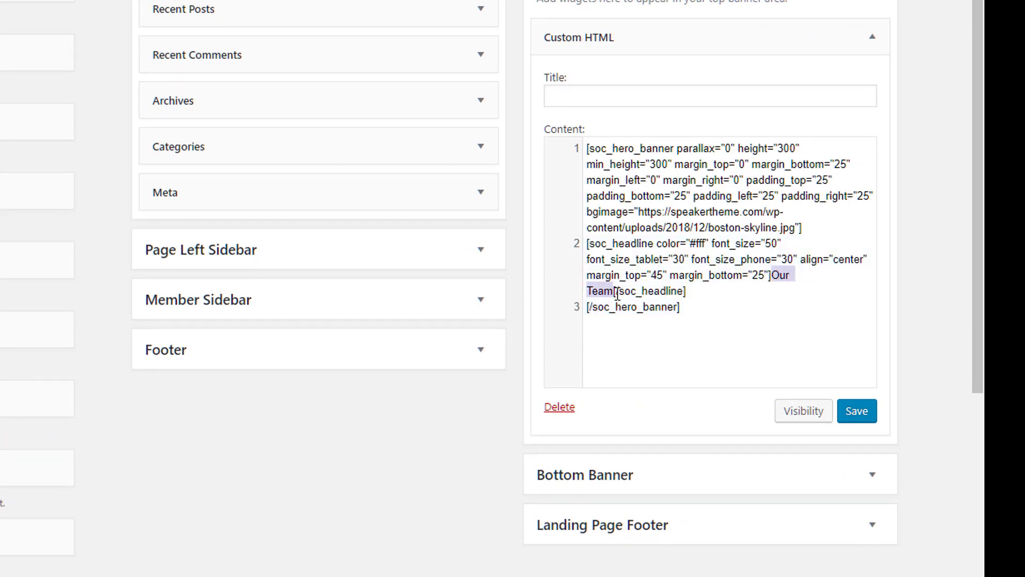
{"action": "type", "text": "About"}
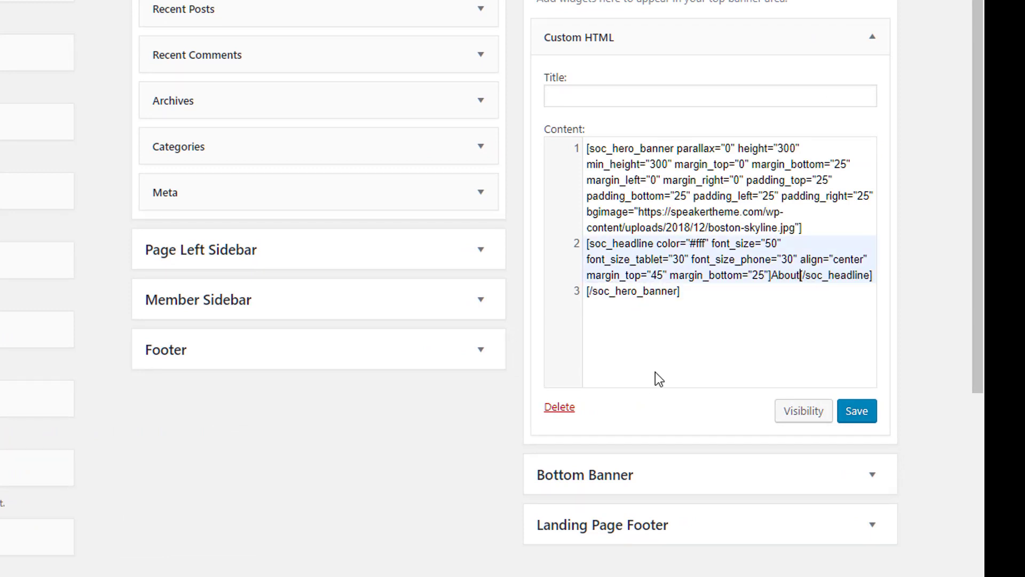
Set the widget's visibility to show only if Page is About, and save the widget.
{"action": "left_click", "coordinate": [797, 413]}
{"action": "left_click", "coordinate": [624, 454]}
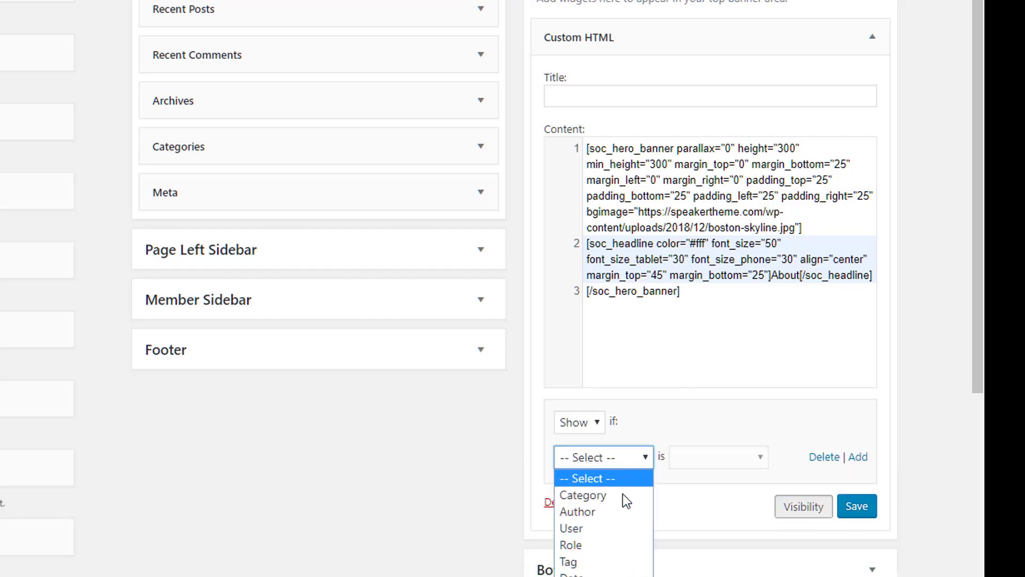
{"action": "left_click", "coordinate": [598, 575]}
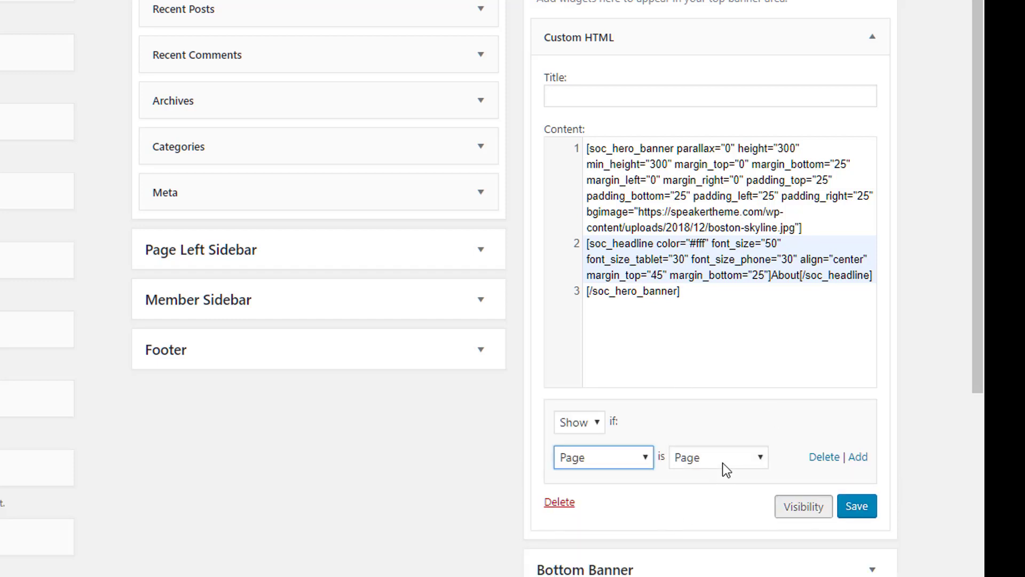
{"action": "left_click", "coordinate": [723, 463]}
{"action": "left_click", "coordinate": [717, 387]}
{"action": "left_click", "coordinate": [866, 506]}
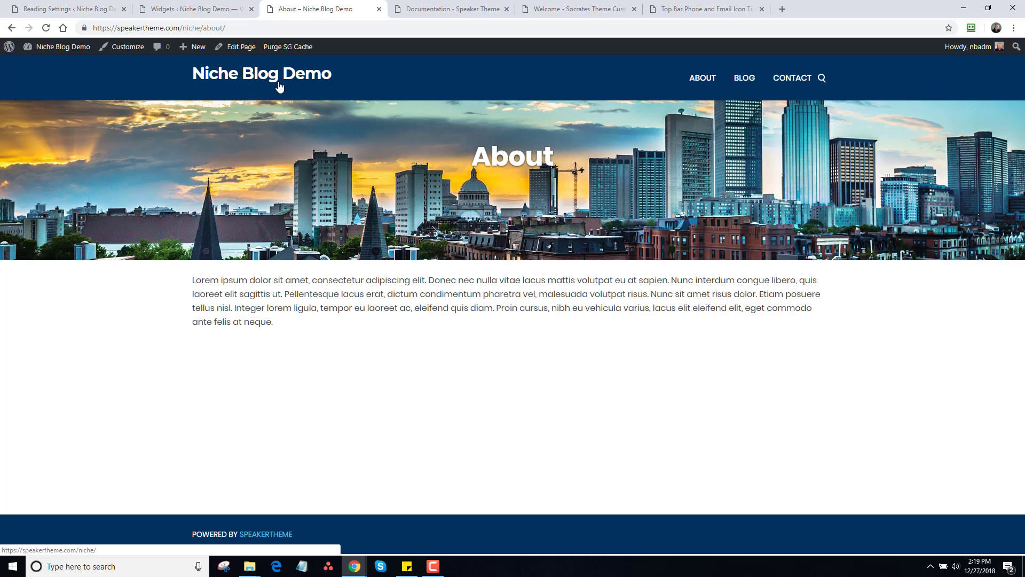
View the live Contact page, then open the site's contact forms list and copy the shortcode of Contact form 1.
{"action": "left_click", "coordinate": [804, 82]}
{"action": "mouse_move", "coordinate": [64, 48]}
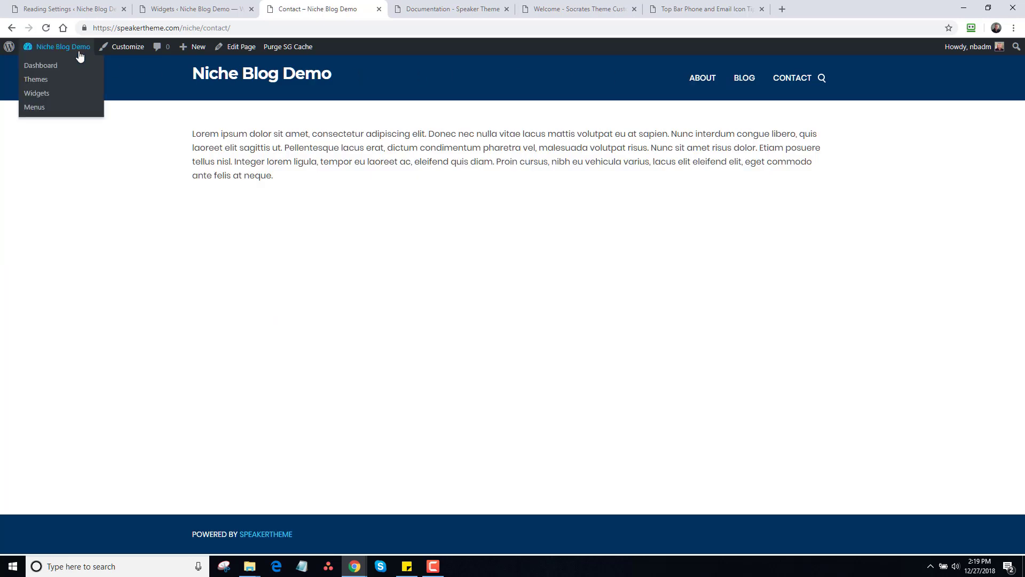
{"action": "left_click", "coordinate": [54, 70]}
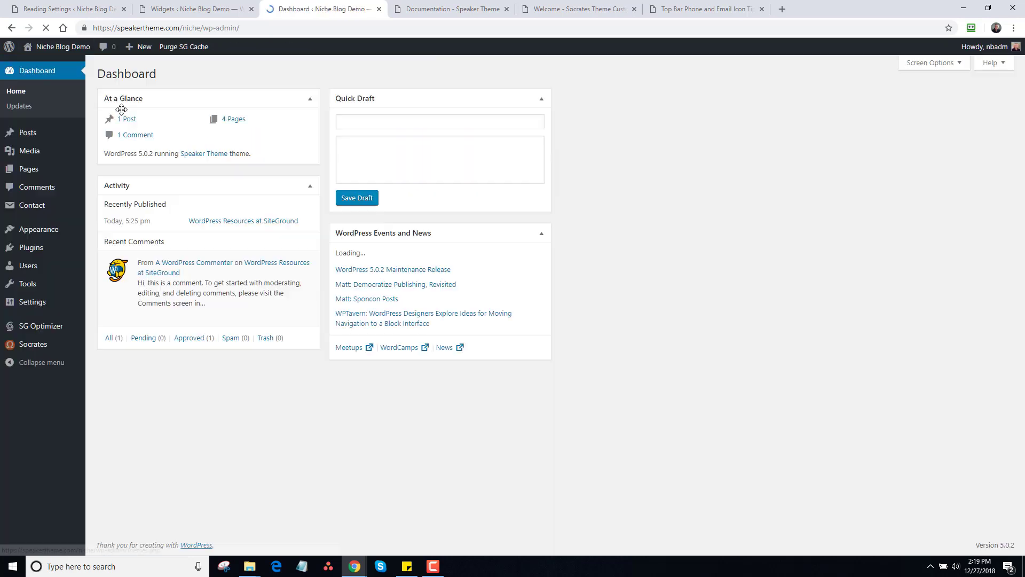
{"action": "mouse_move", "coordinate": [51, 215]}
{"action": "left_click", "coordinate": [118, 209]}
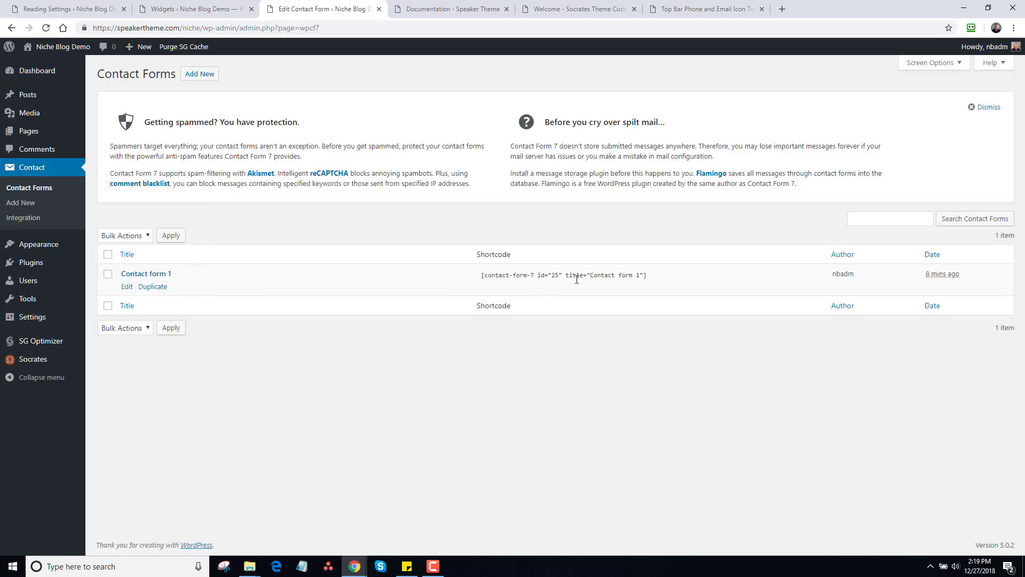
{"action": "left_click", "coordinate": [648, 276]}
{"action": "key", "text": "ctrl+c"}
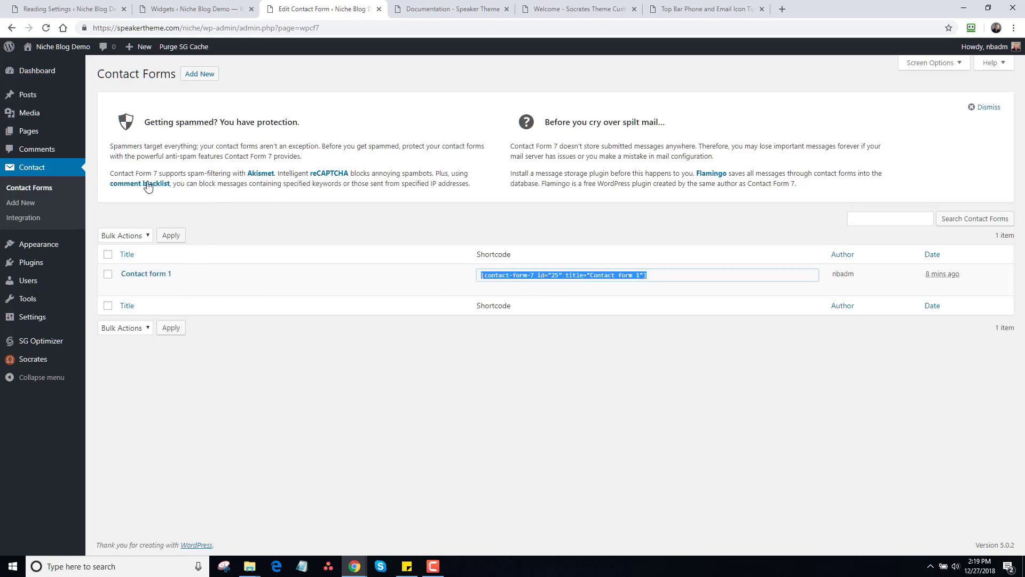
Open the Contact page for editing and insert a 1/2 | 1/2 column layout above its text.
{"action": "left_click", "coordinate": [29, 131]}
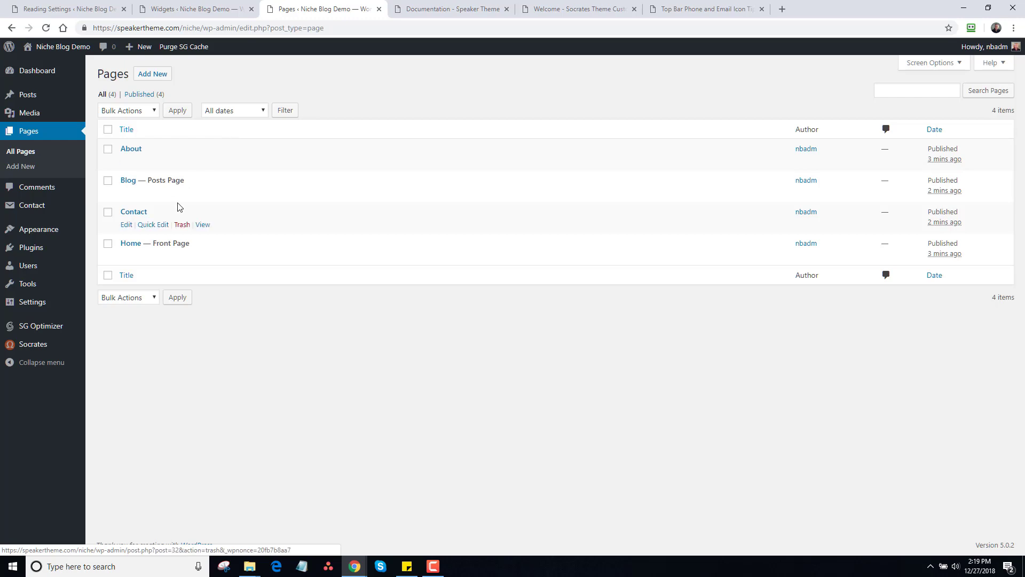
{"action": "left_click", "coordinate": [126, 225]}
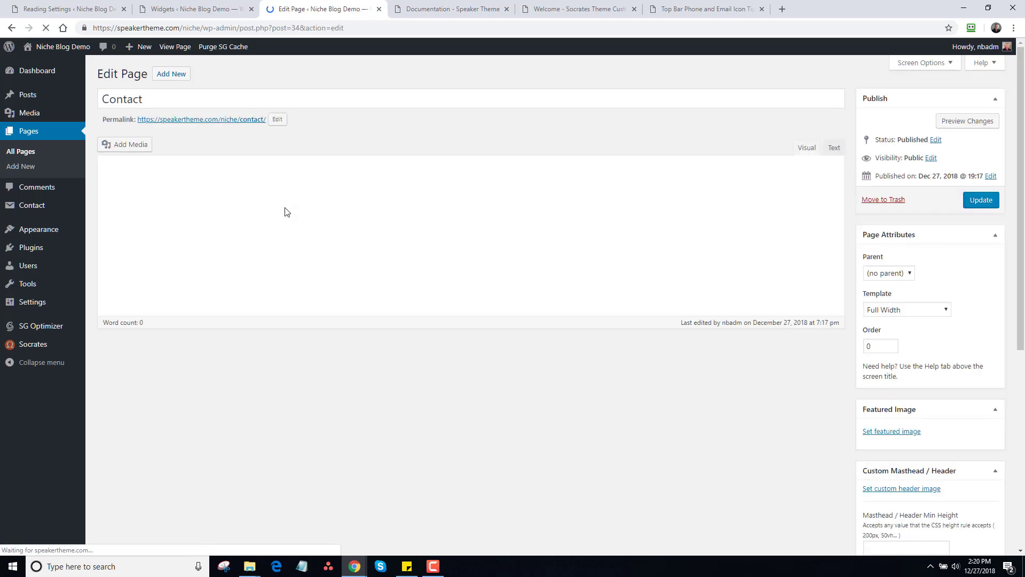
{"action": "left_click", "coordinate": [102, 208]}
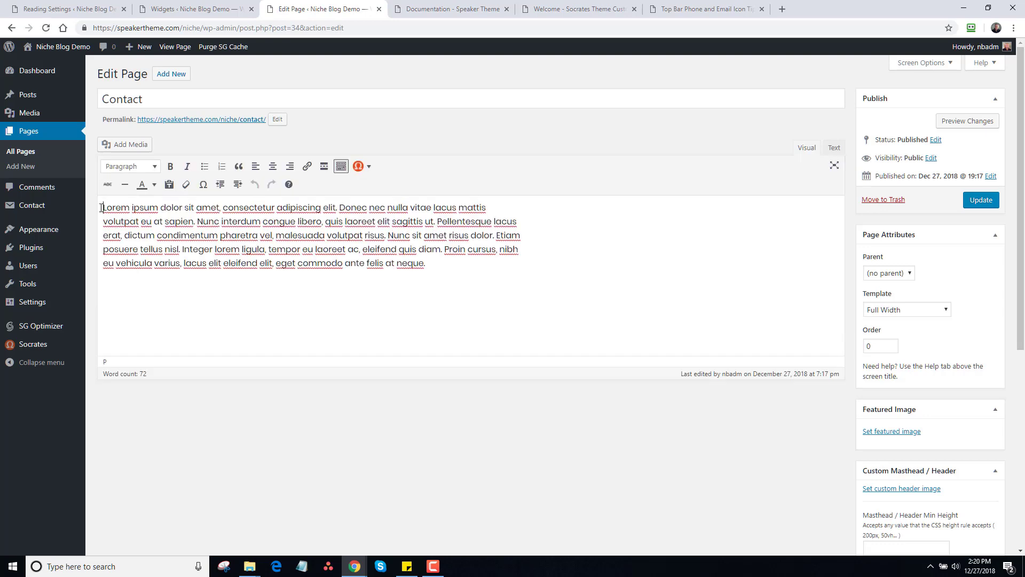
{"action": "key", "text": "Return"}
{"action": "left_click", "coordinate": [367, 166]}
{"action": "mouse_move", "coordinate": [407, 235]}
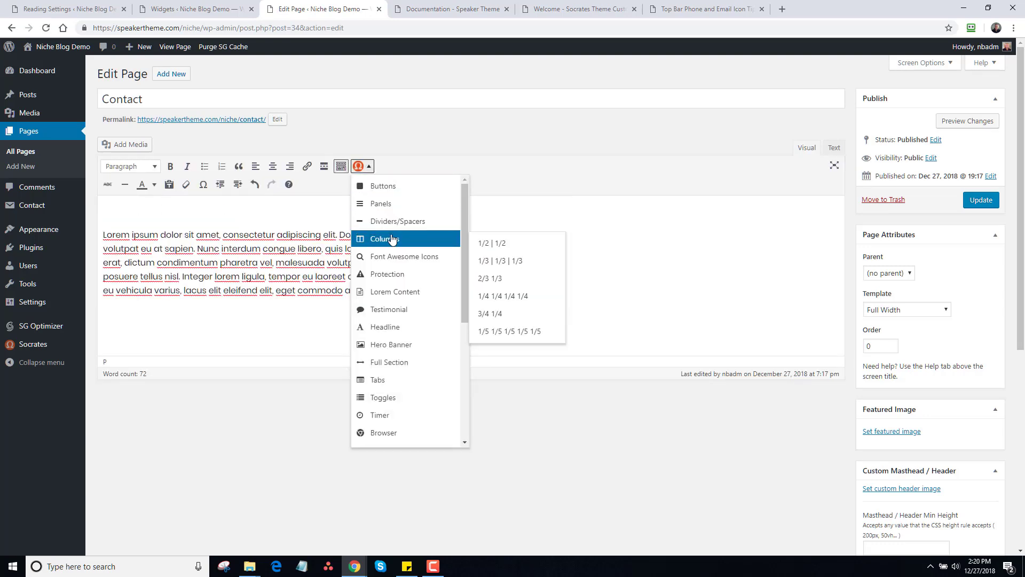
{"action": "left_click", "coordinate": [489, 240]}
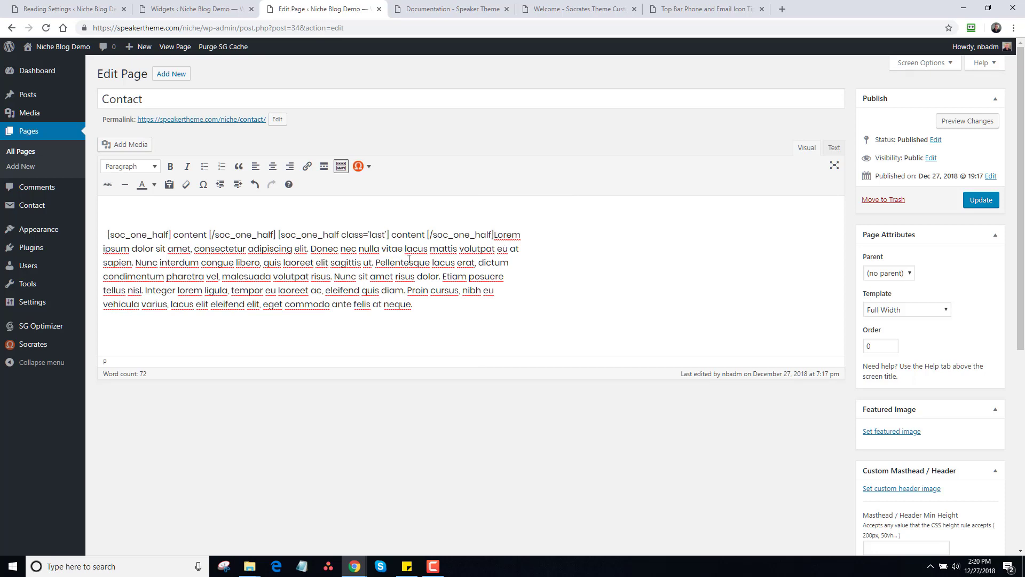
Separate the column shortcodes from the body text and replace the second column's placeholder with the Contact form 1 shortcode.
{"action": "key", "text": "Return"}
{"action": "key", "text": "Return"}
{"action": "left_click_drag", "start_coordinate": [393, 233], "coordinate": [428, 235]}
{"action": "key", "text": "ctrl+v"}
Move the lorem ipsum text into the first column in place of its placeholder, and remove the blank space above the columns.
{"action": "left_click_drag", "start_coordinate": [412, 370], "coordinate": [104, 300]}
{"action": "key", "text": "ctrl+c"}
{"action": "key", "text": "BackSpace"}
{"action": "left_click_drag", "start_coordinate": [171, 234], "coordinate": [212, 234]}
{"action": "key", "text": "ctrl+v"}
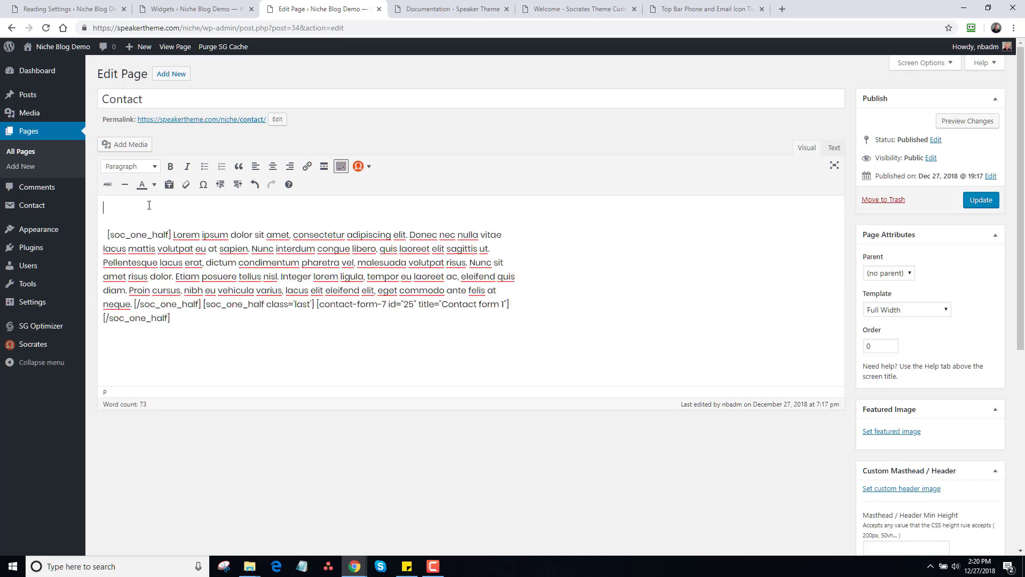
{"action": "key", "text": "Delete"}
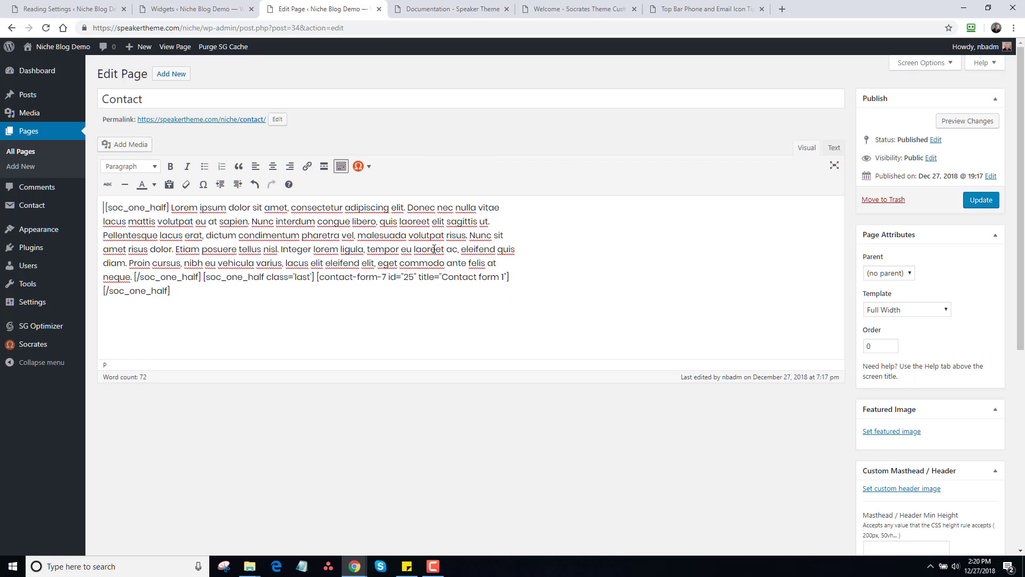
Split the first column's text into three paragraphs before "Nunc interdum" and "Etiam posuere", then update the Contact page and view it live.
{"action": "left_click", "coordinate": [252, 221]}
{"action": "key", "text": "Return"}
{"action": "left_click", "coordinate": [445, 262]}
{"action": "key", "text": "Return"}
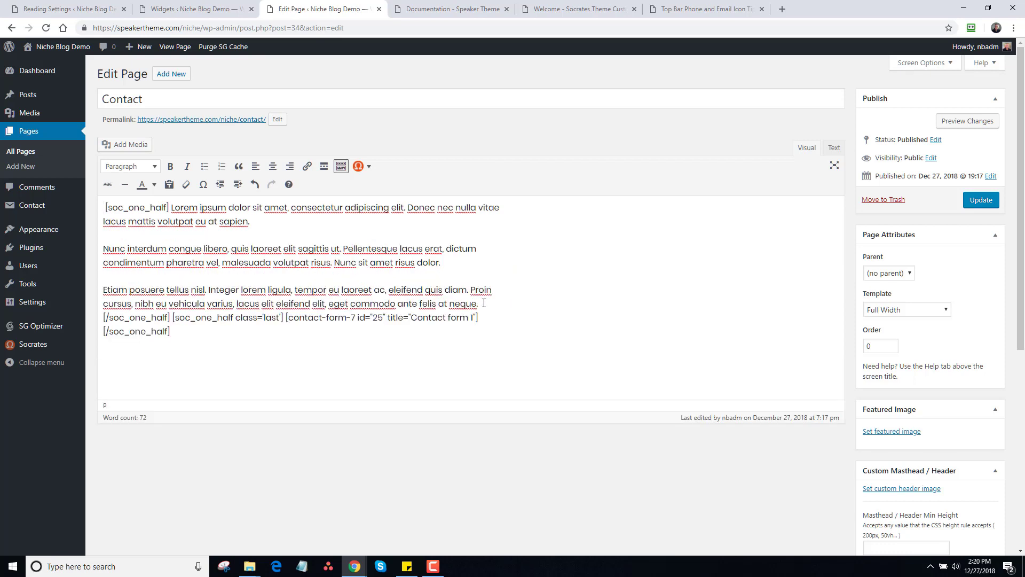
{"action": "left_click", "coordinate": [980, 199]}
{"action": "left_click", "coordinate": [240, 155]}
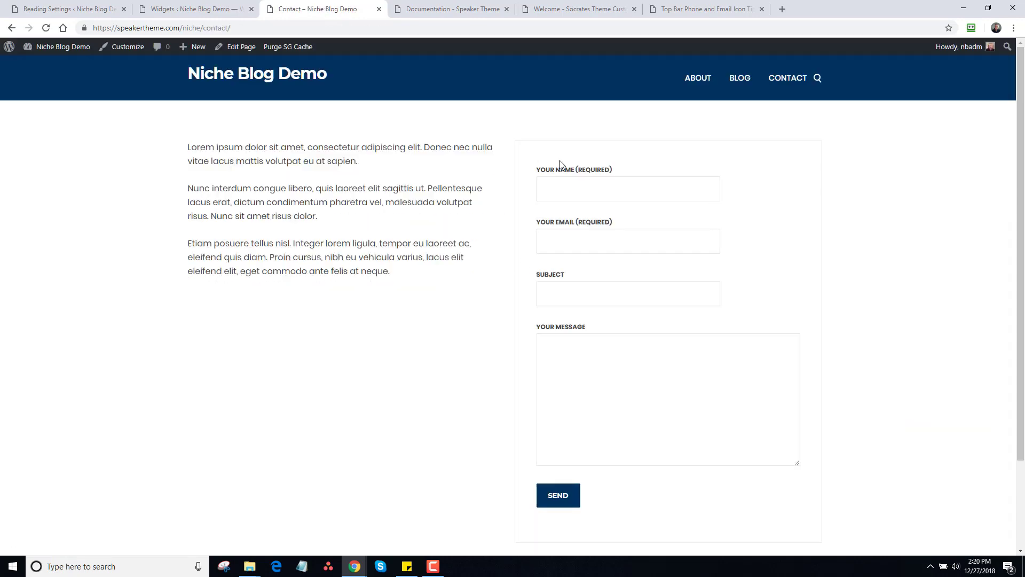
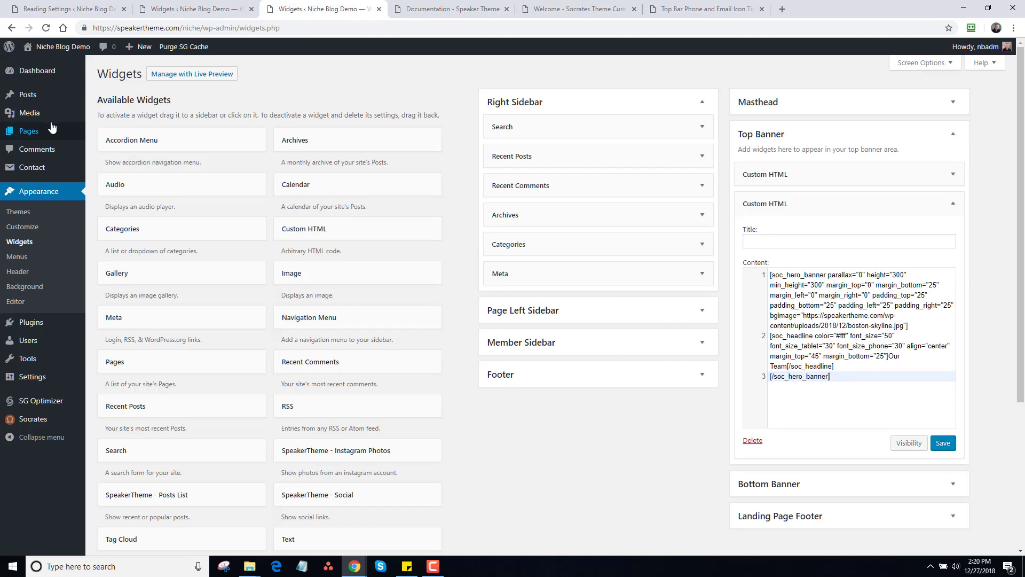
Open the Media Library in a new tab and copy the file URL of the building1920 image.
{"action": "mouse_move", "coordinate": [40, 114]}
{"action": "left_click", "coordinate": [104, 116], "text": "ctrl"}
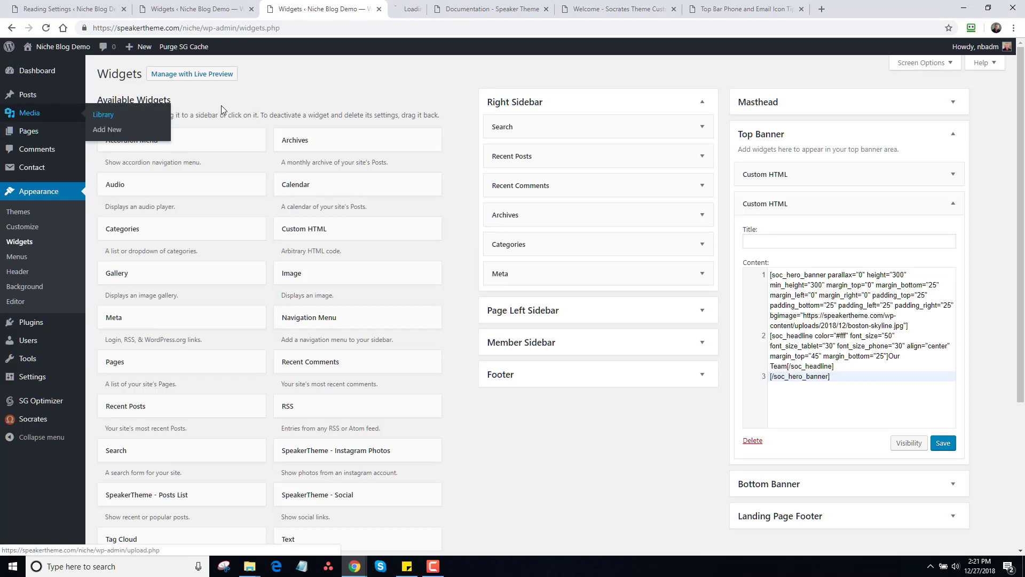
{"action": "left_click", "coordinate": [419, 10]}
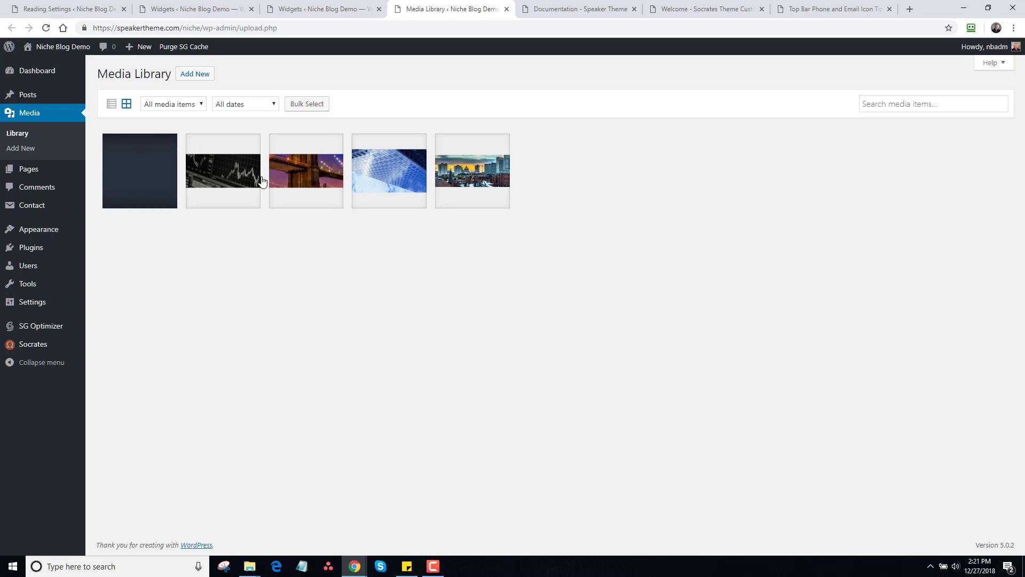
{"action": "left_click", "coordinate": [385, 187]}
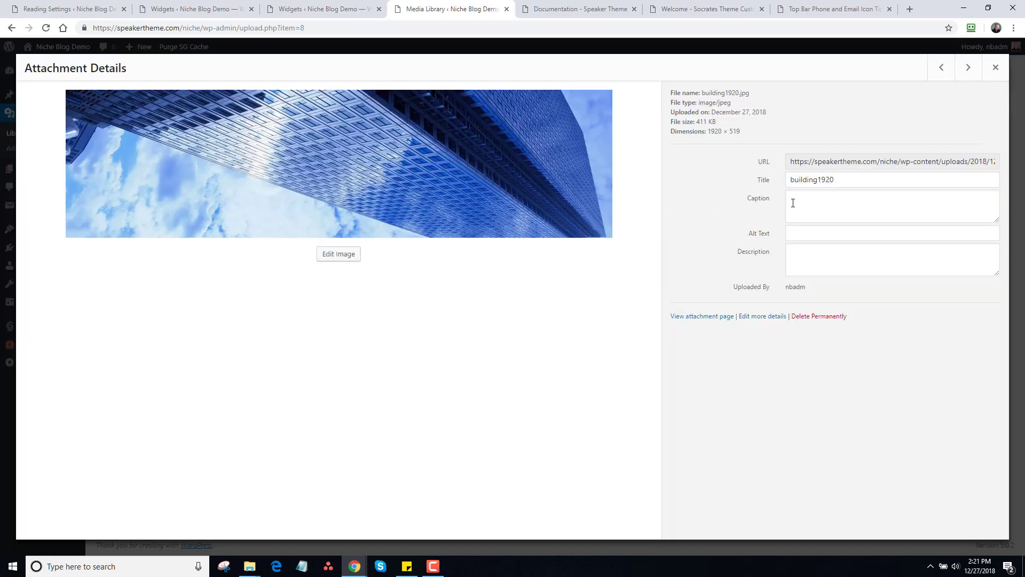
{"action": "left_click", "coordinate": [868, 168]}
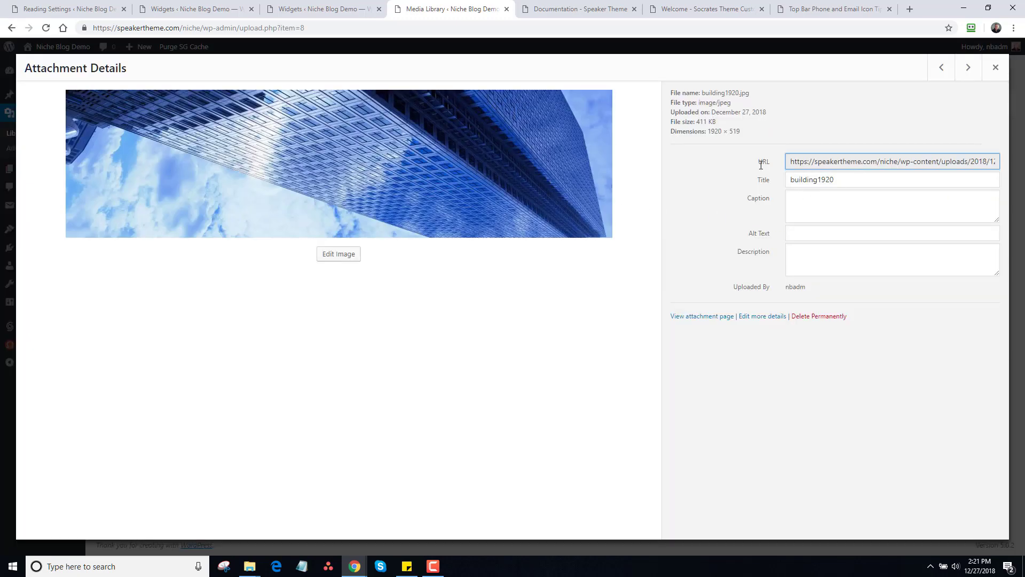
{"action": "left_click", "coordinate": [873, 162]}
{"action": "key", "text": "ctrl+c"}
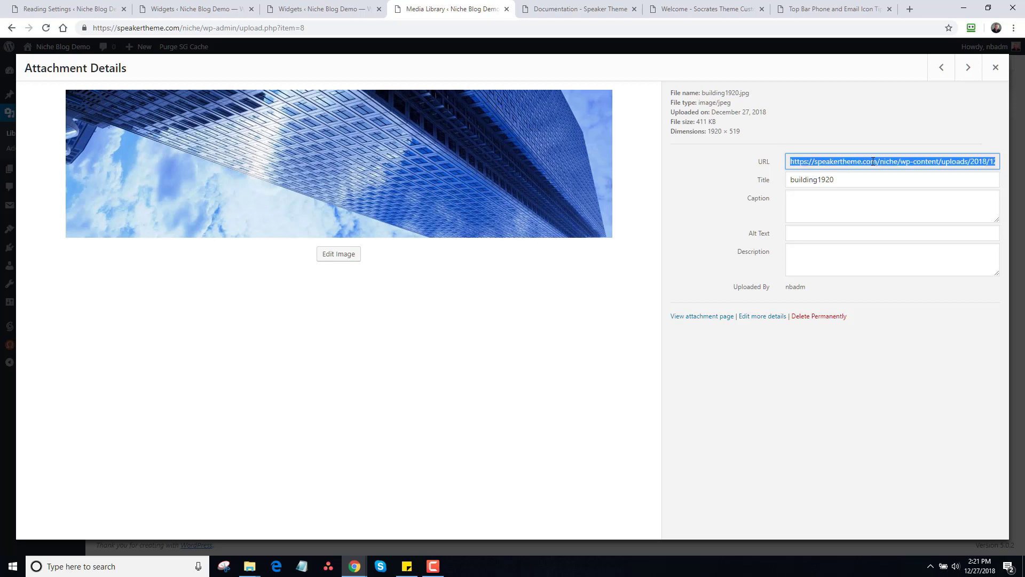
Replace the bgimage URL in the second Top Banner widget's code with the copied building1920.jpg URL.
{"action": "left_click", "coordinate": [322, 16]}
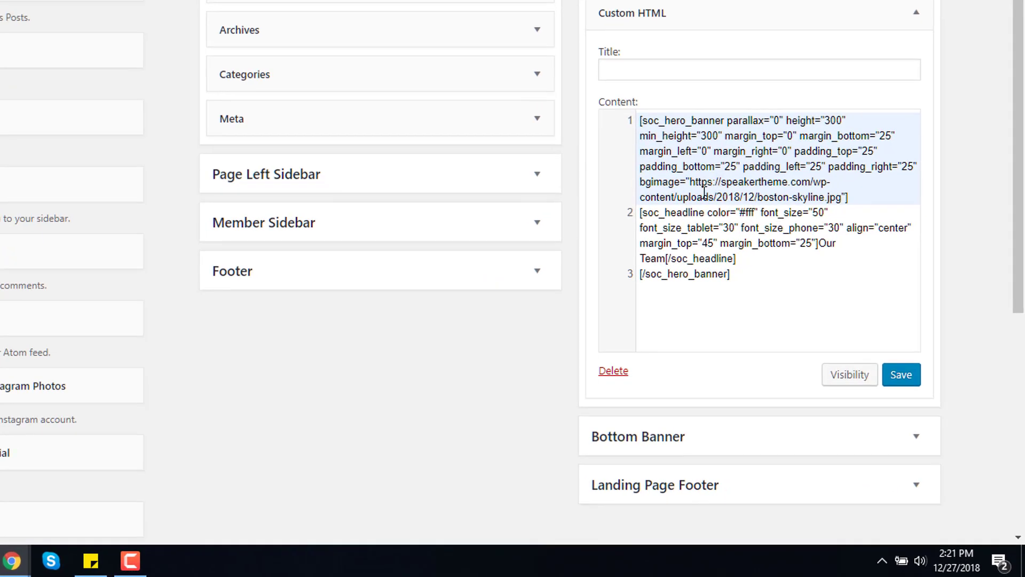
{"action": "left_click_drag", "start_coordinate": [689, 182], "coordinate": [846, 198]}
{"action": "key", "text": "ctrl+v"}
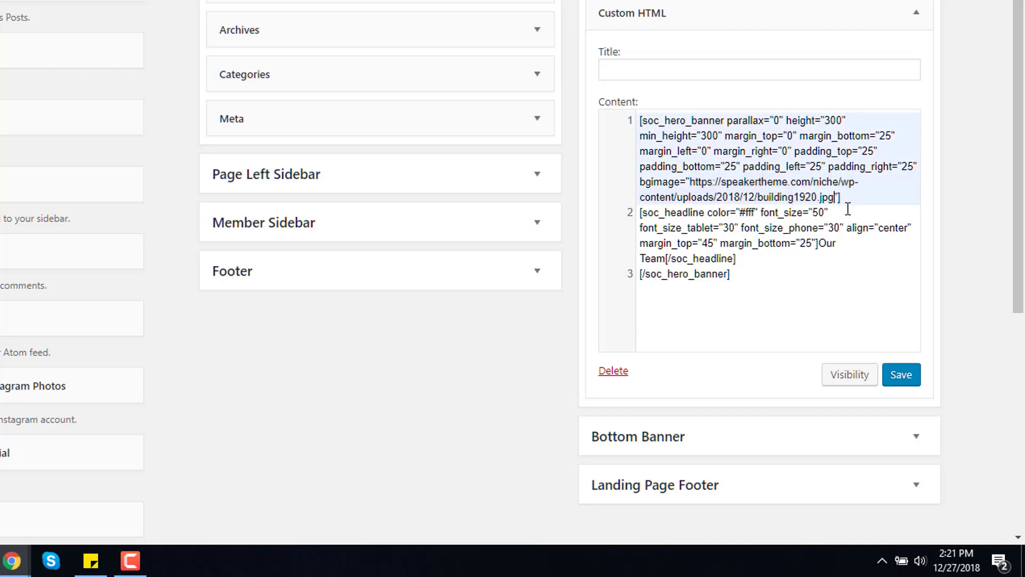
Set the second Top Banner widget to show only if Page is Contact, save it, and view the live Contact page.
{"action": "left_click", "coordinate": [895, 370]}
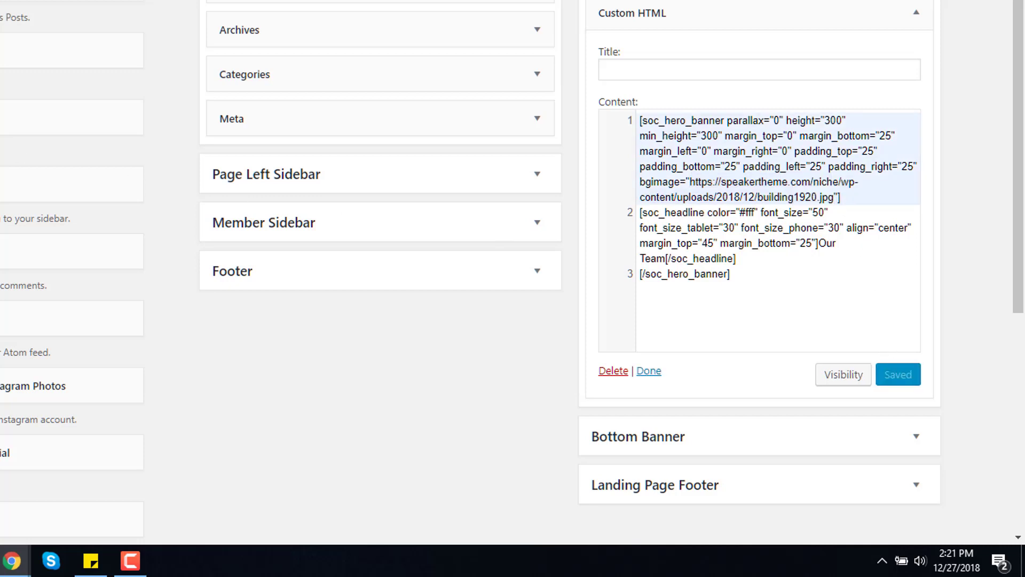
{"action": "left_click", "coordinate": [832, 376]}
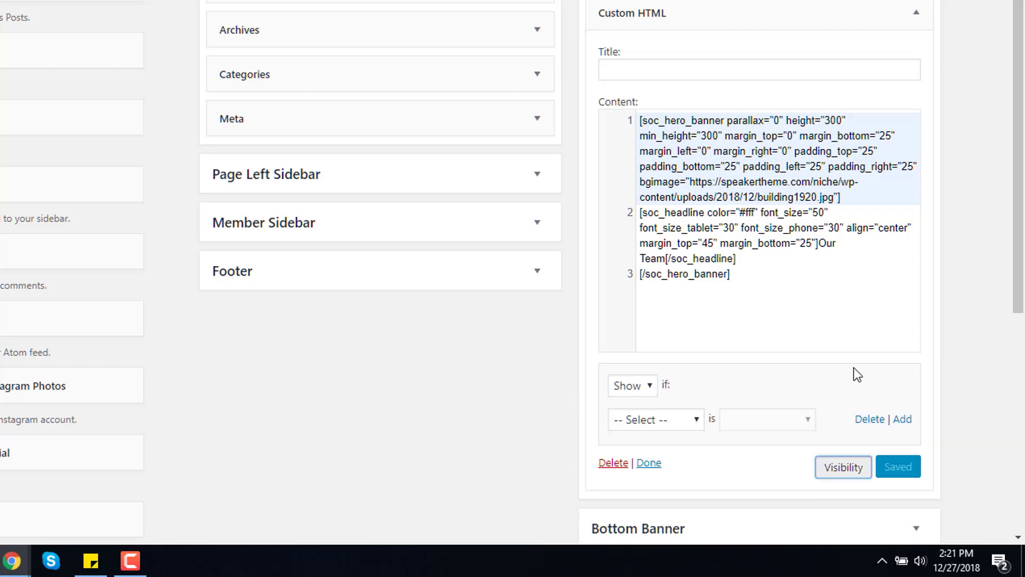
{"action": "left_click", "coordinate": [693, 420]}
{"action": "left_click", "coordinate": [685, 404]}
{"action": "left_click", "coordinate": [773, 420]}
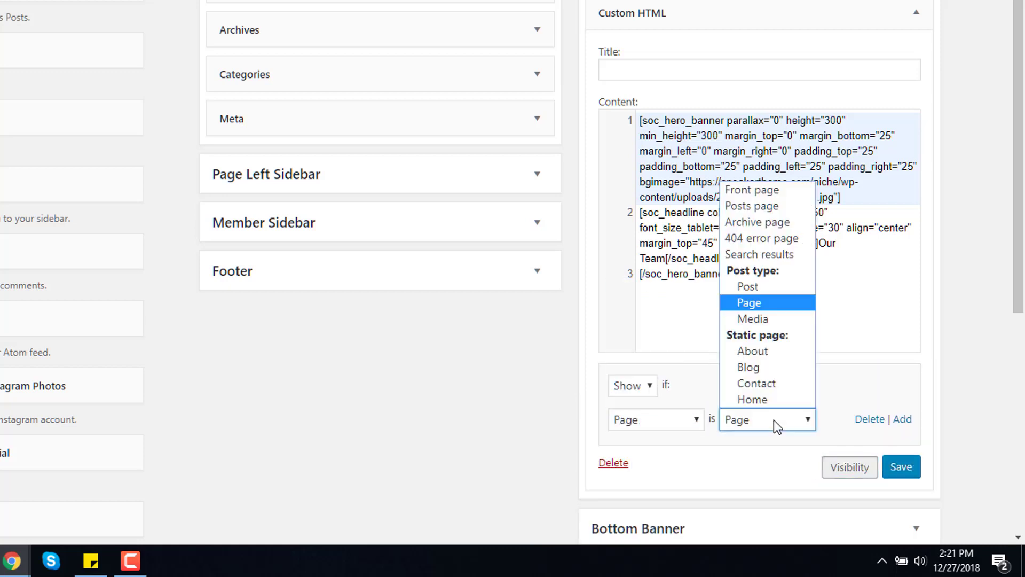
{"action": "left_click", "coordinate": [774, 383]}
{"action": "left_click", "coordinate": [901, 467]}
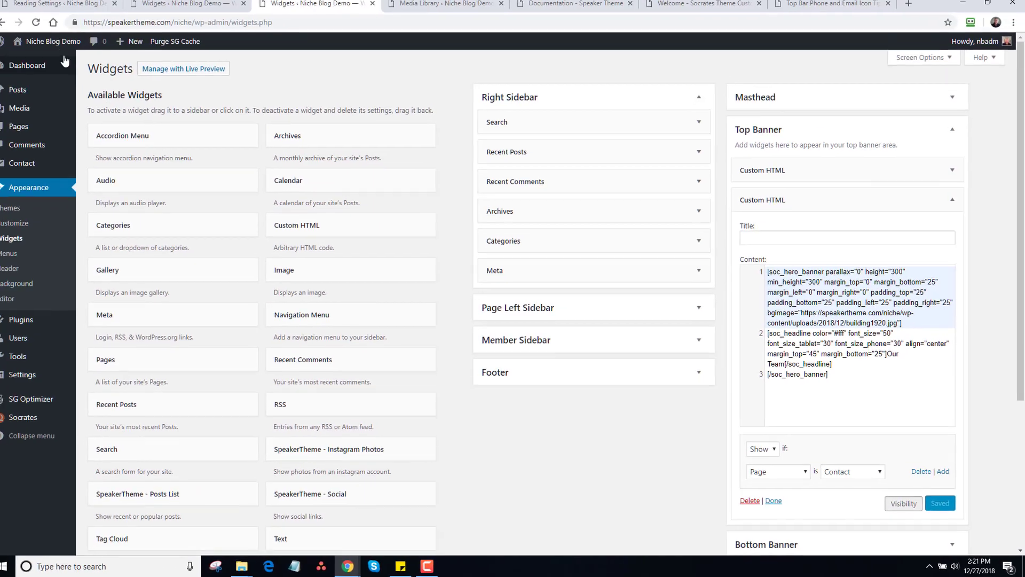
{"action": "mouse_move", "coordinate": [0, 0]}
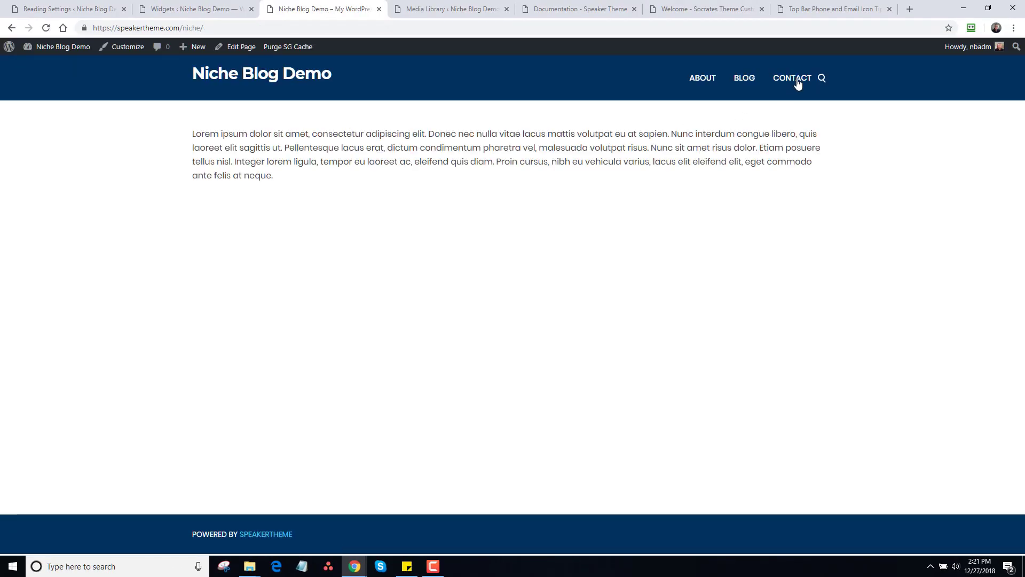
{"action": "left_click", "coordinate": [796, 80]}
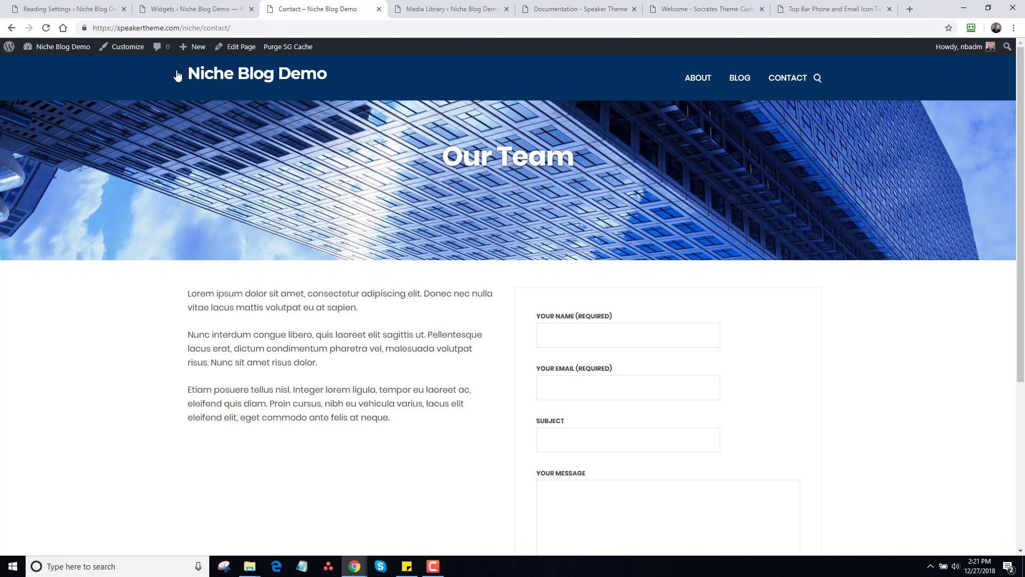
Replace the "Our Team" headline in the second Top Banner widget with "Contact Us", save it, and reload the live Contact page.
{"action": "left_click", "coordinate": [173, 11]}
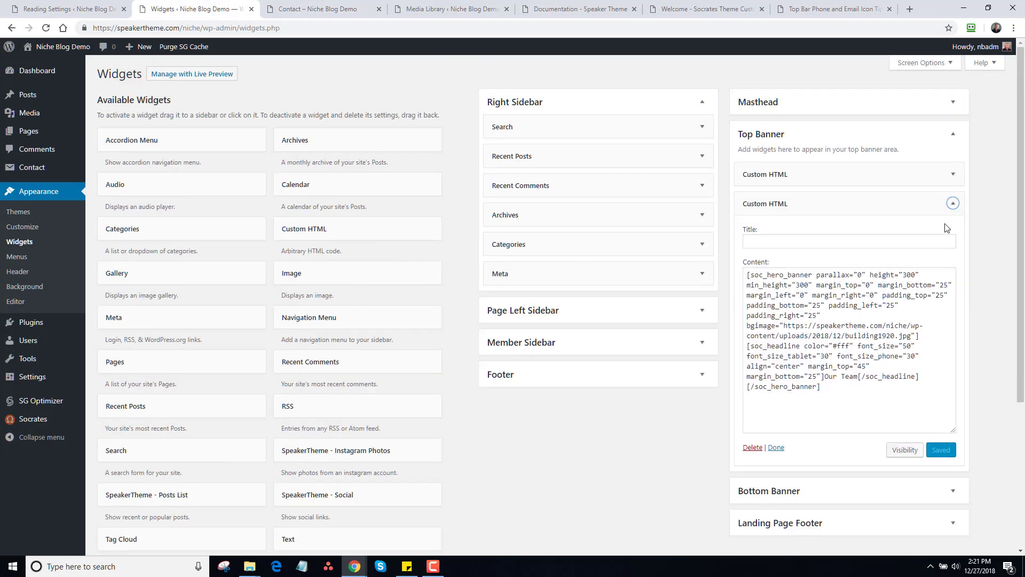
{"action": "left_click", "coordinate": [887, 356]}
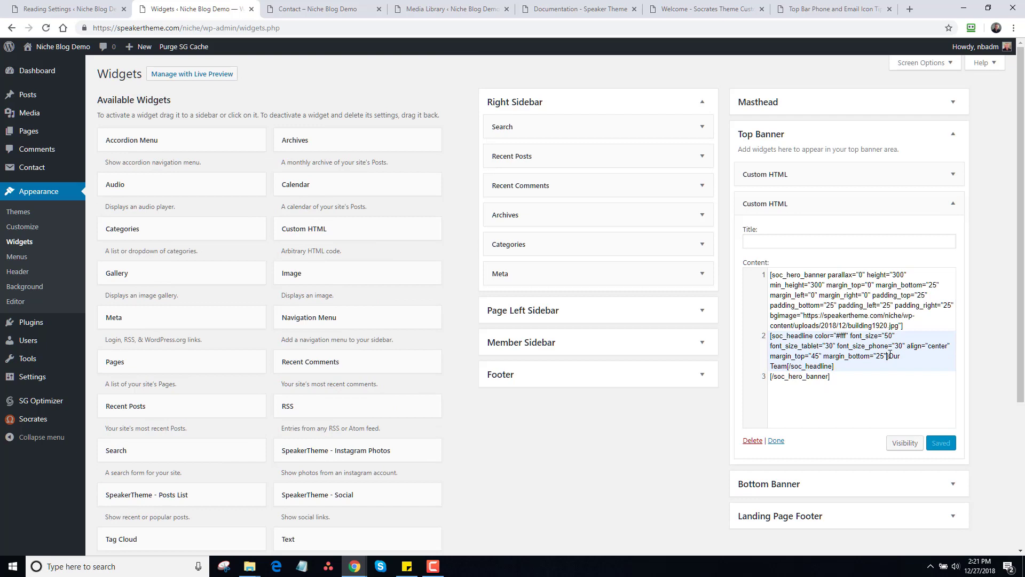
{"action": "left_click_drag", "start_coordinate": [888, 356], "coordinate": [905, 355]}
{"action": "type", "text": "Contact Us"}
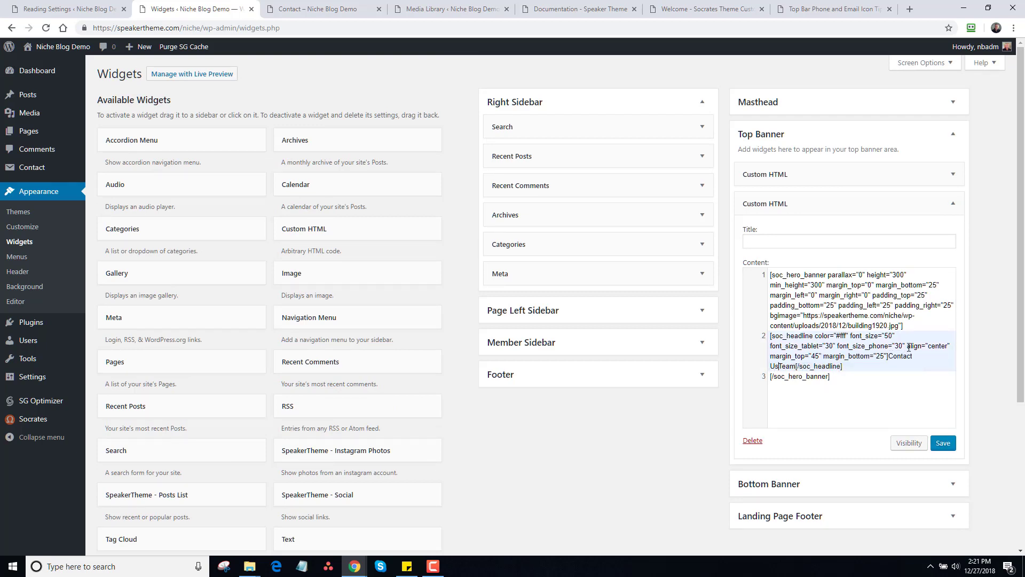
{"action": "key", "text": "Delete"}
{"action": "key", "text": "Delete"}
{"action": "key", "text": "Delete"}
{"action": "key", "text": "Delete"}
{"action": "key", "text": "Delete"}
{"action": "type", "text": "["}
{"action": "left_click", "coordinate": [941, 443]}
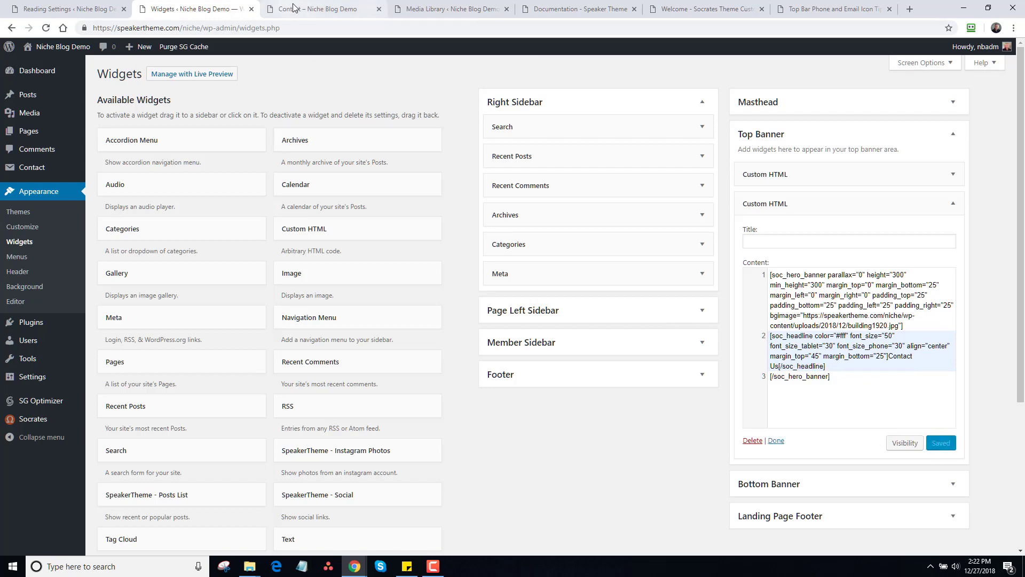
{"action": "left_click", "coordinate": [293, 8]}
{"action": "left_click", "coordinate": [46, 28]}
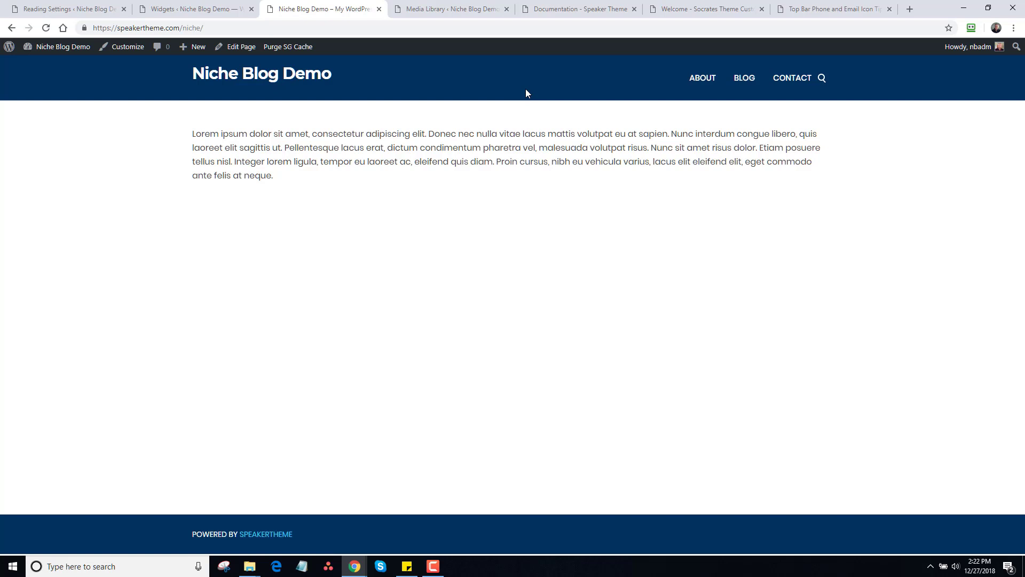
Open the Home page for editing and set stock-1920.jpg as its custom header image.
{"action": "left_click", "coordinate": [239, 47]}
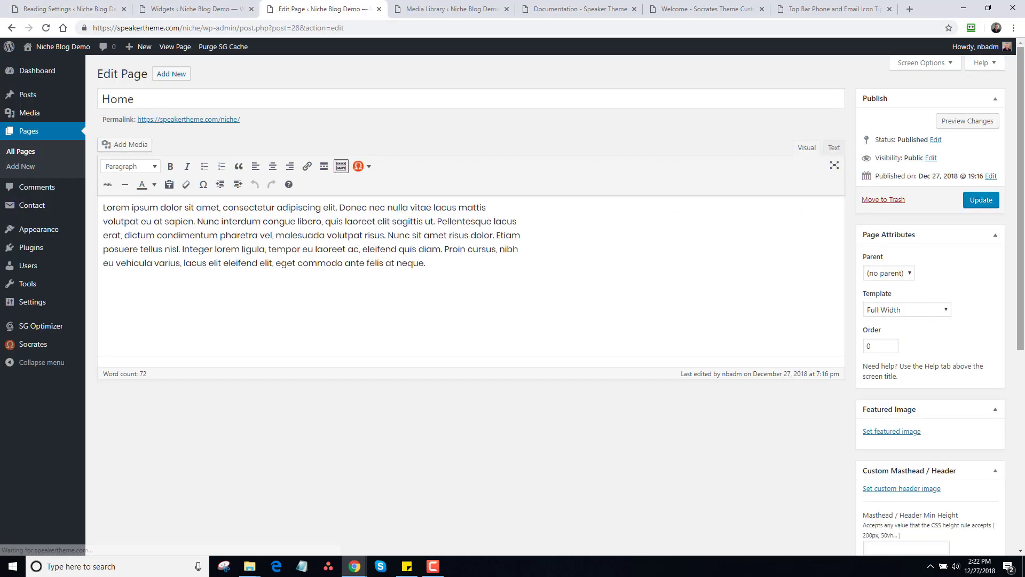
{"action": "scroll", "coordinate": [902, 416], "scroll_direction": "down", "scroll_amount": 2}
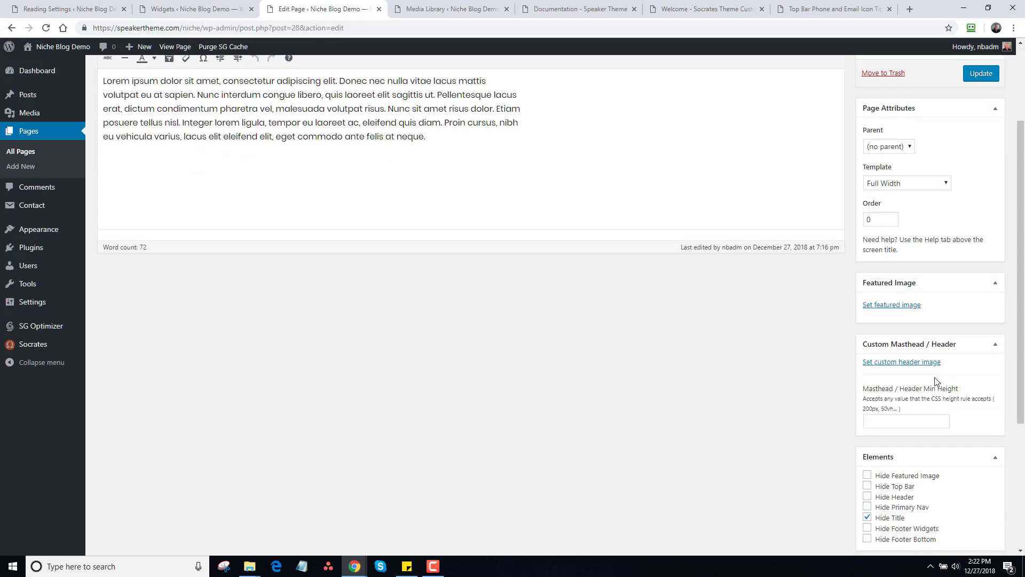
{"action": "left_click", "coordinate": [925, 362]}
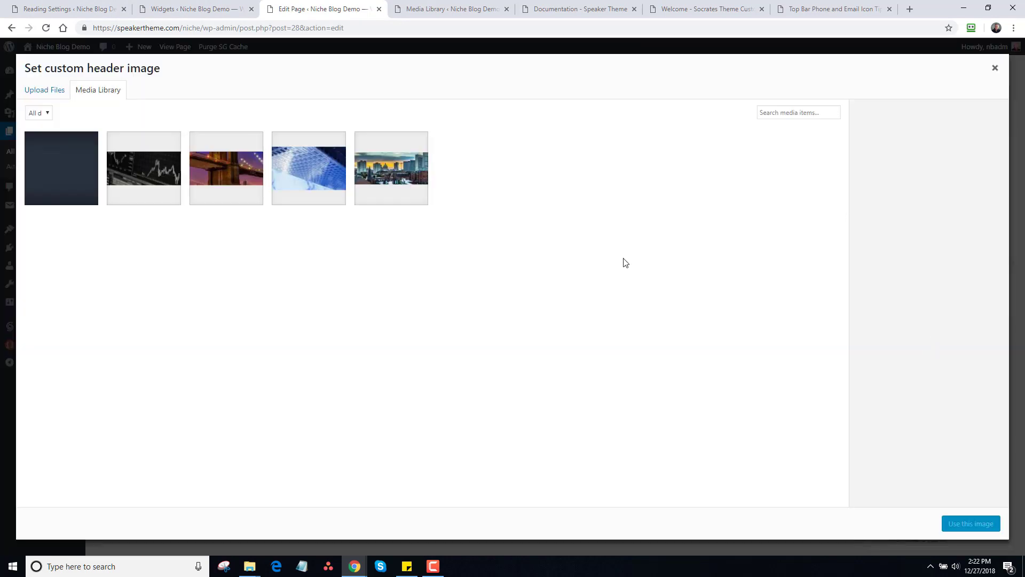
{"action": "left_click", "coordinate": [143, 168]}
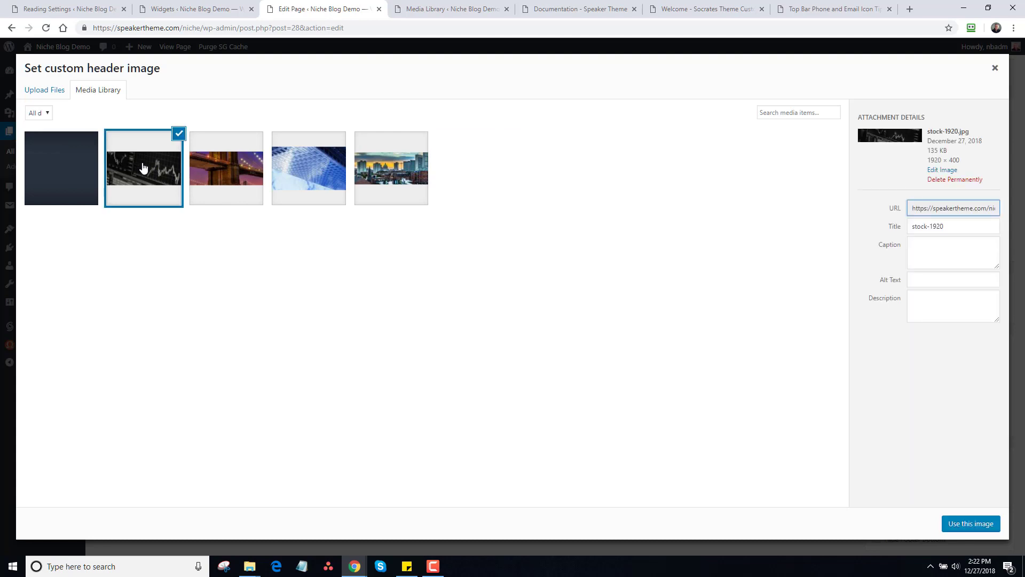
{"action": "left_click", "coordinate": [971, 523]}
Set the Home page's Masthead / Header Min Height to 400px, update the page, and view it live.
{"action": "left_click", "coordinate": [889, 474]}
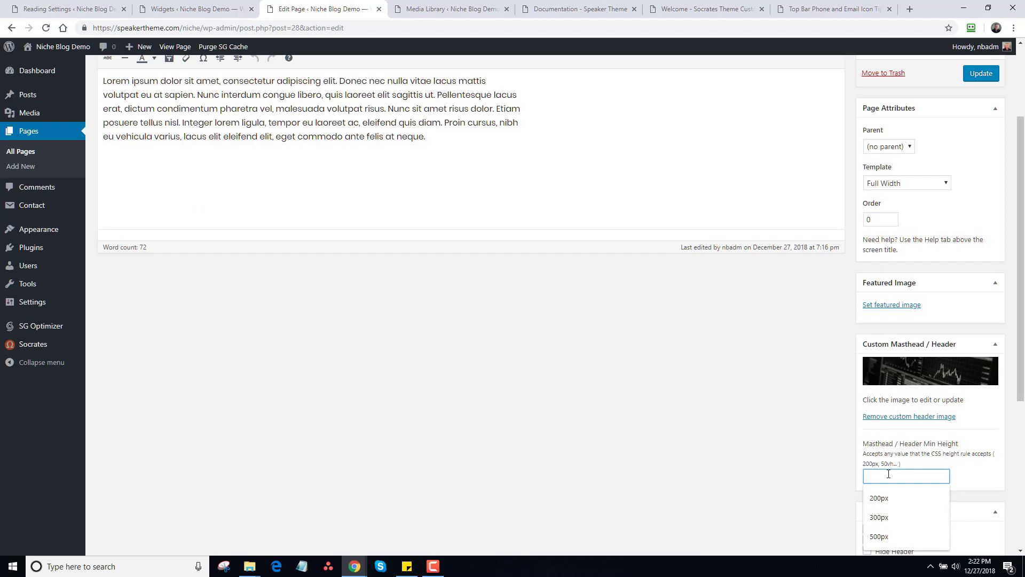
{"action": "type", "text": "400"}
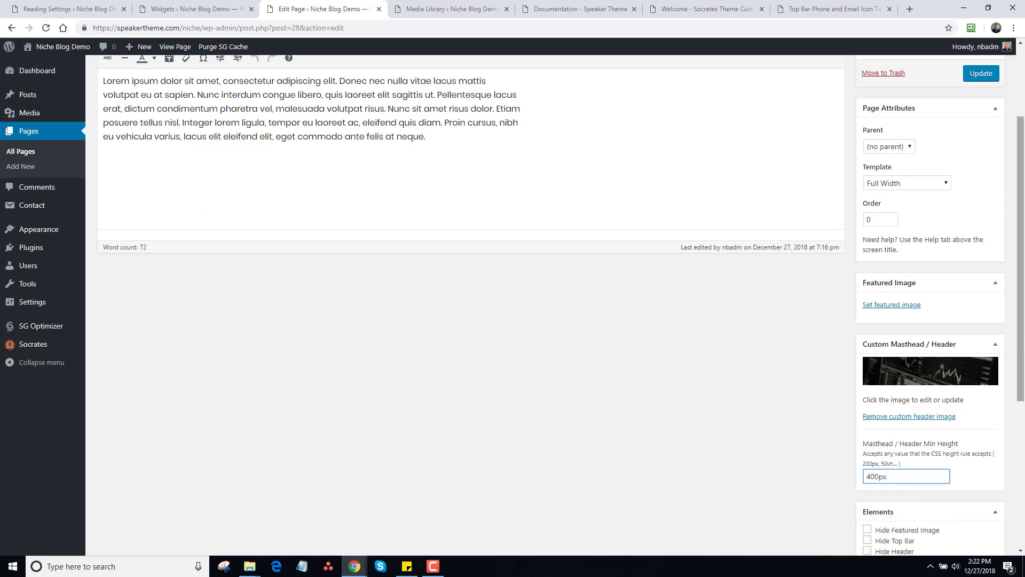
{"action": "left_click_drag", "start_coordinate": [1021, 256], "coordinate": [1021, 186]}
{"action": "left_click", "coordinate": [984, 203]}
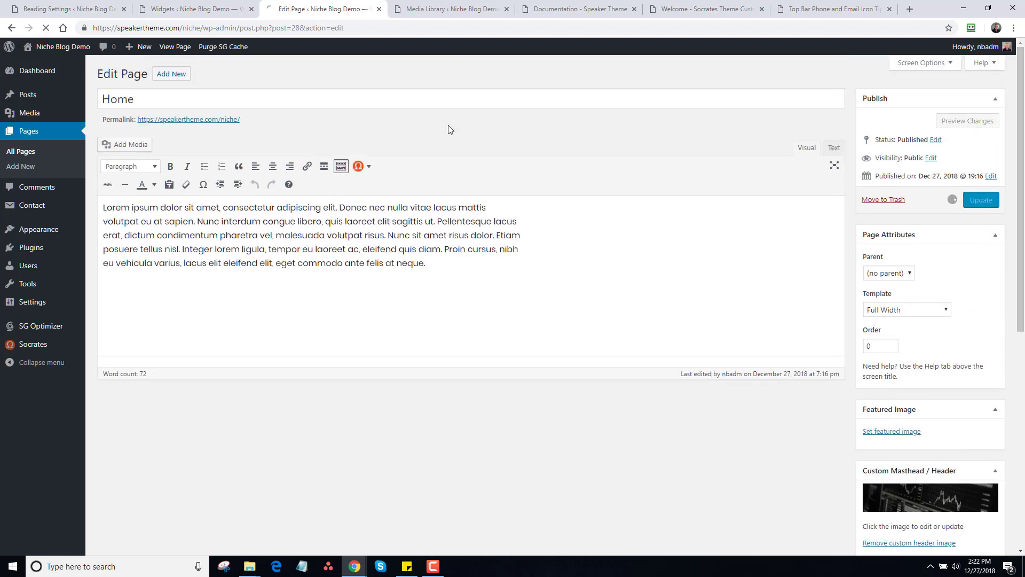
{"action": "left_click", "coordinate": [230, 151]}
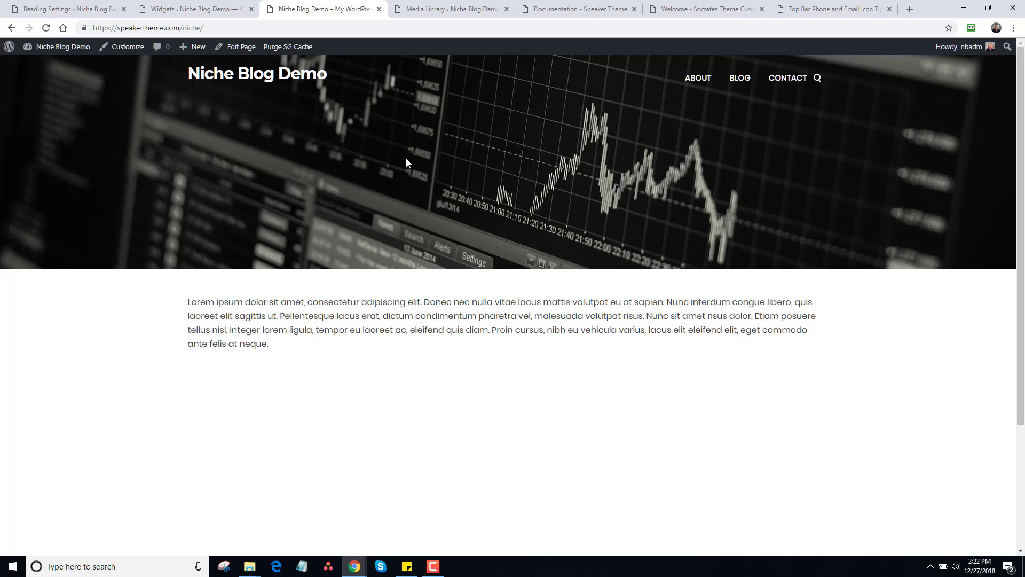
Add a Custom HTML widget to the Masthead widget area.
{"action": "left_click", "coordinate": [201, 12]}
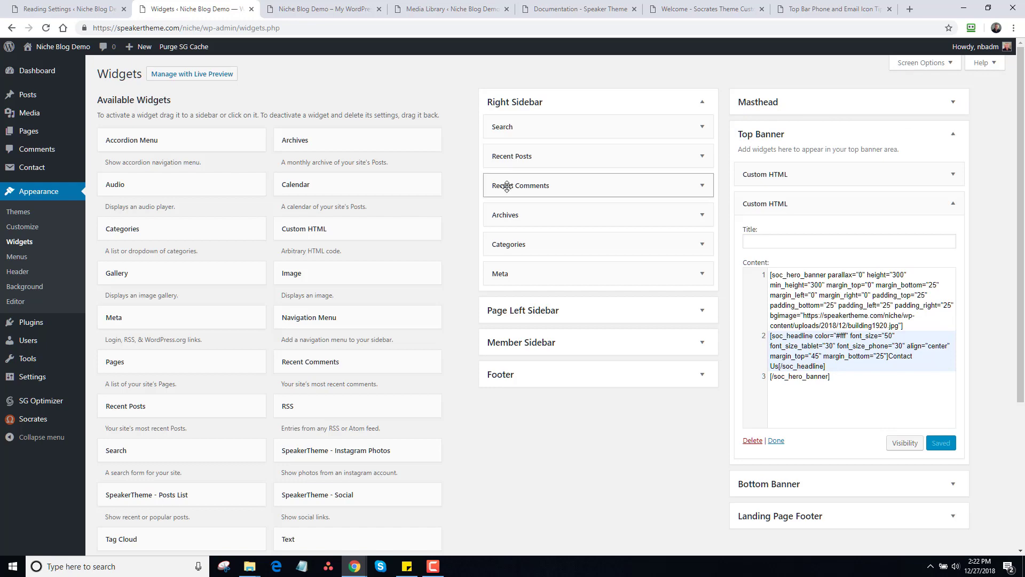
{"action": "left_click_drag", "start_coordinate": [355, 225], "coordinate": [780, 144]}
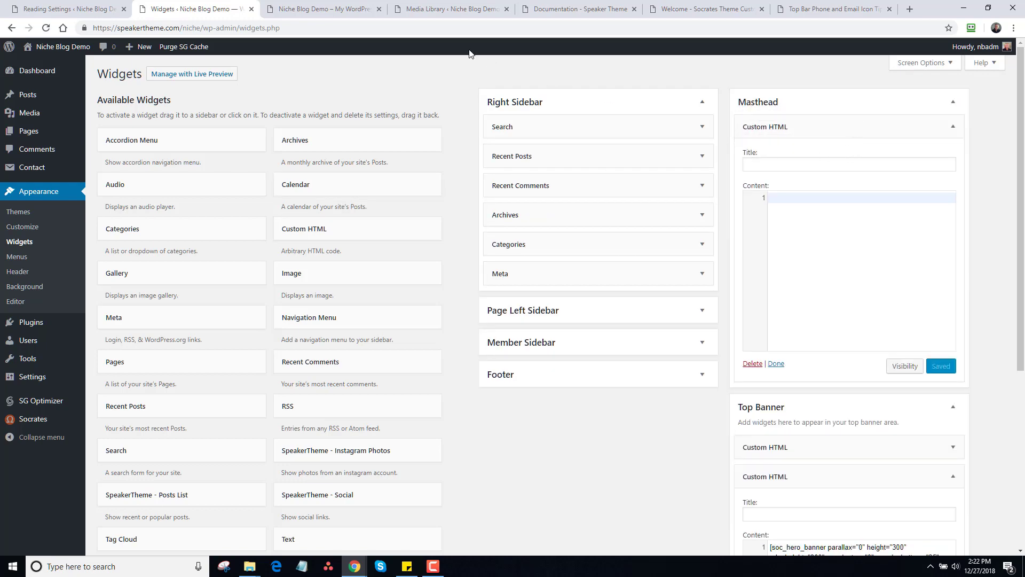
Copy the "Center Headline / Subheadline with Call To Action Button" code from the Speaker Theme documentation.
{"action": "left_click", "coordinate": [568, 11]}
{"action": "left_click_drag", "start_coordinate": [1020, 486], "coordinate": [1021, 316]}
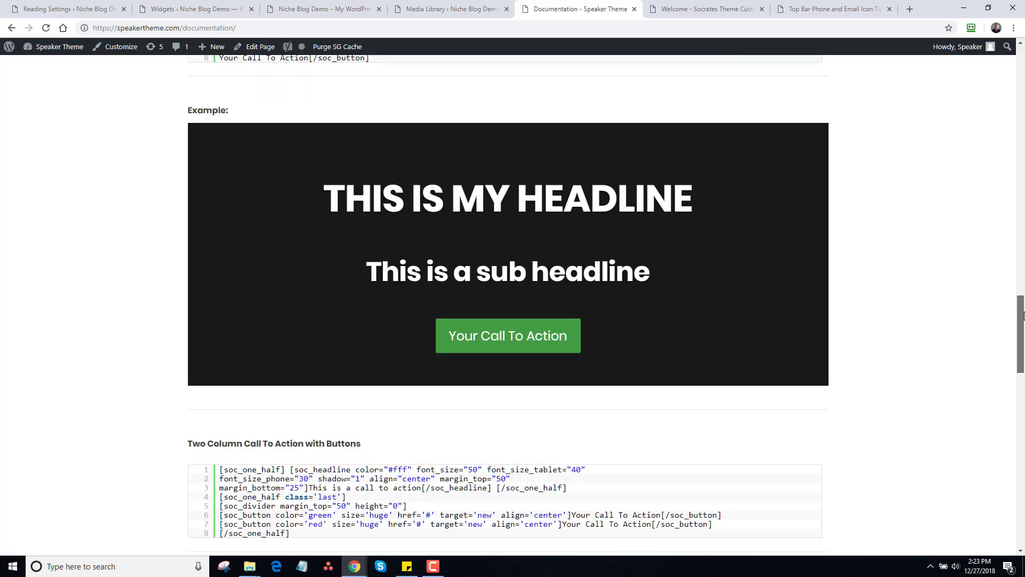
{"action": "scroll", "coordinate": [778, 411], "scroll_direction": "down", "scroll_amount": 2}
{"action": "left_click", "coordinate": [772, 383]}
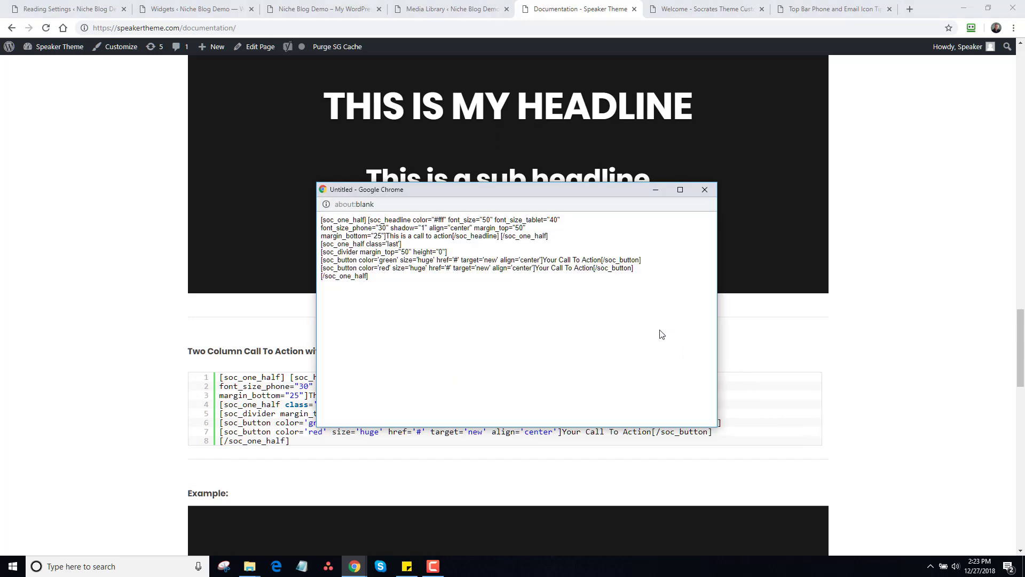
{"action": "left_click", "coordinate": [950, 321]}
{"action": "scroll", "coordinate": [945, 266], "scroll_direction": "up", "scroll_amount": 8}
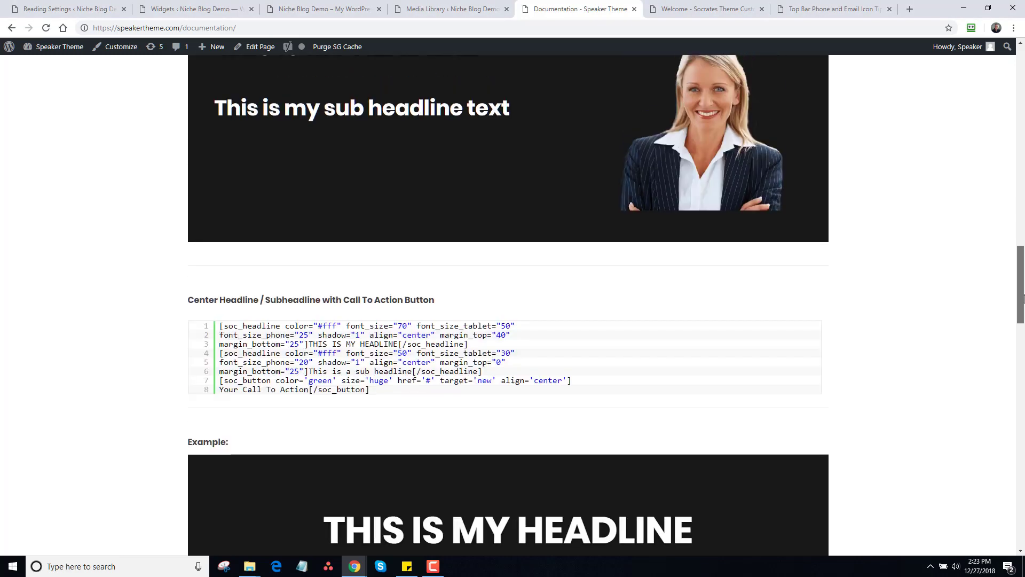
{"action": "mouse_move", "coordinate": [694, 370]}
{"action": "left_click", "coordinate": [774, 348]}
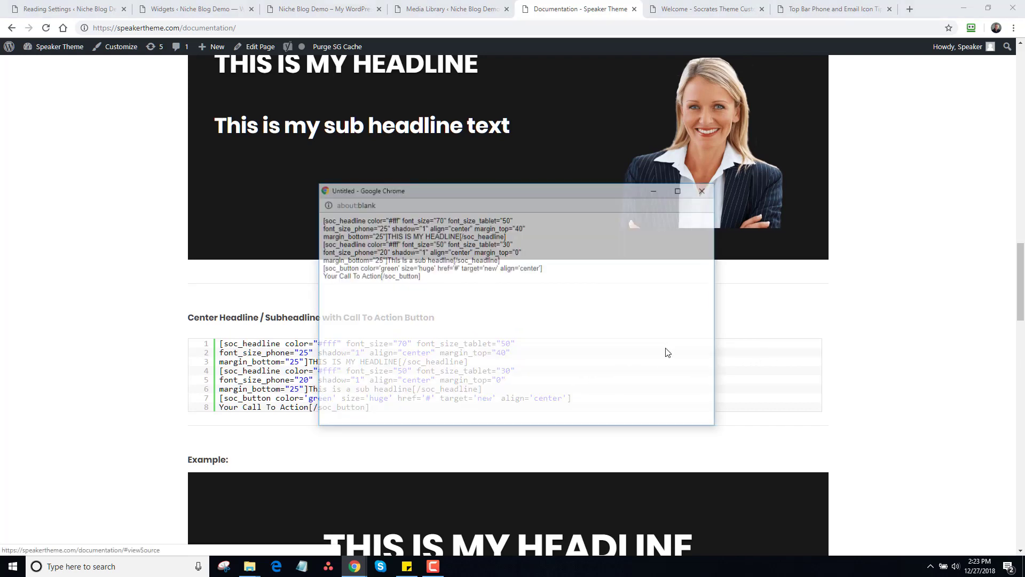
{"action": "key", "text": "ctrl+a"}
{"action": "key", "text": "ctrl+c"}
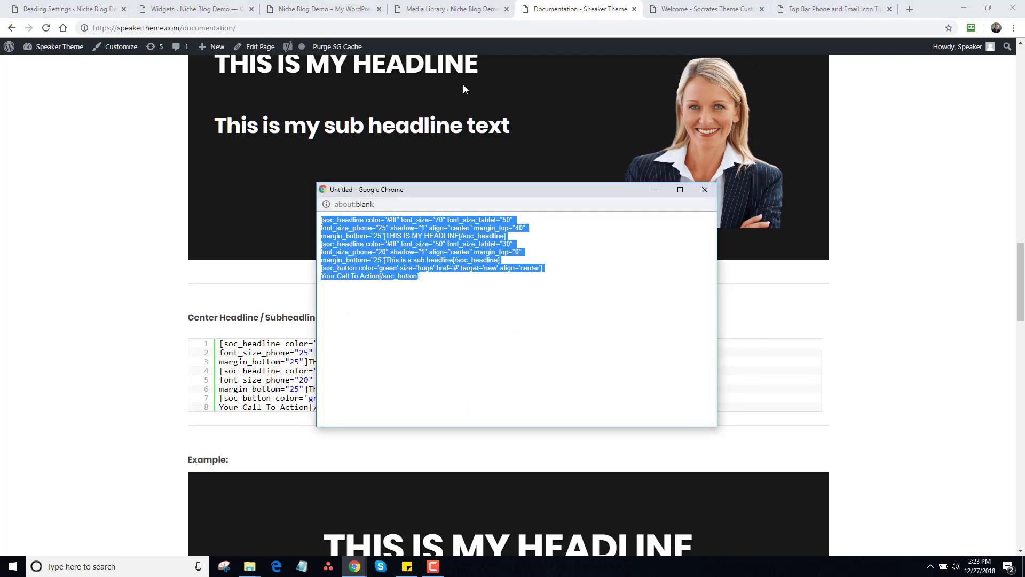
Paste the copied headline code into the Masthead's Custom HTML widget, restrict its visibility by Page to the home page, and save it.
{"action": "left_click", "coordinate": [198, 9]}
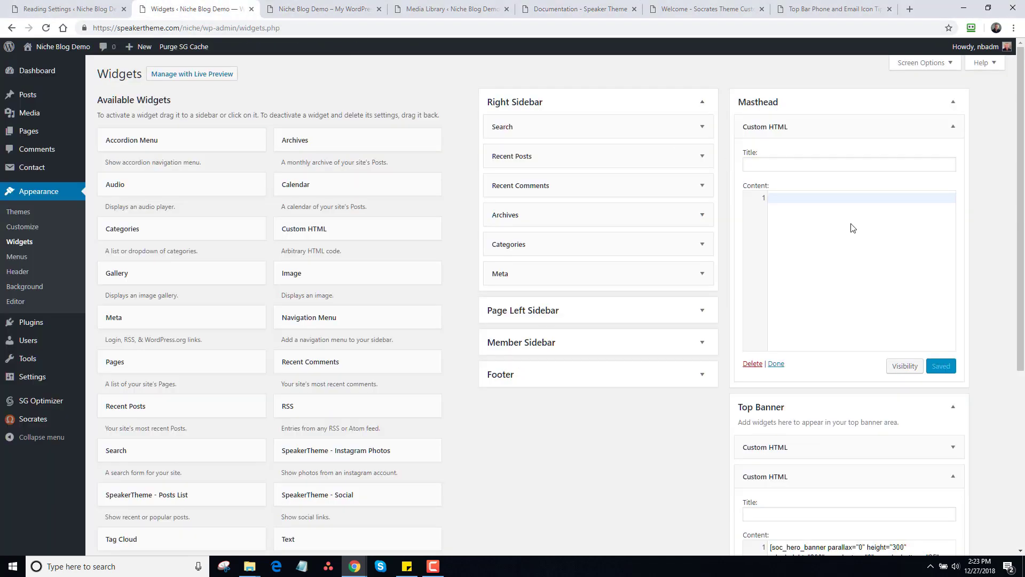
{"action": "key", "text": "ctrl+v"}
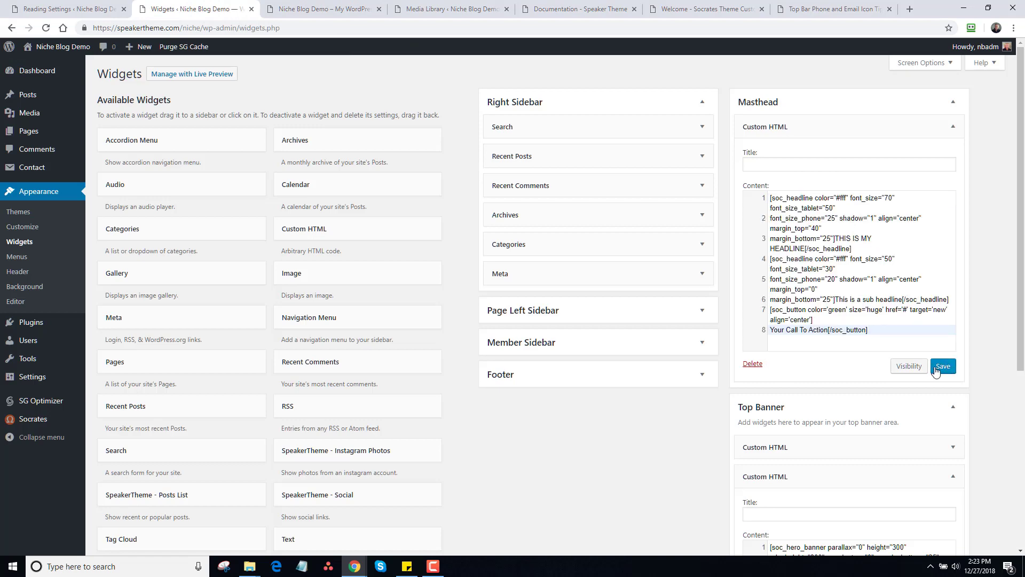
{"action": "left_click", "coordinate": [919, 367]}
{"action": "left_click", "coordinate": [793, 396]}
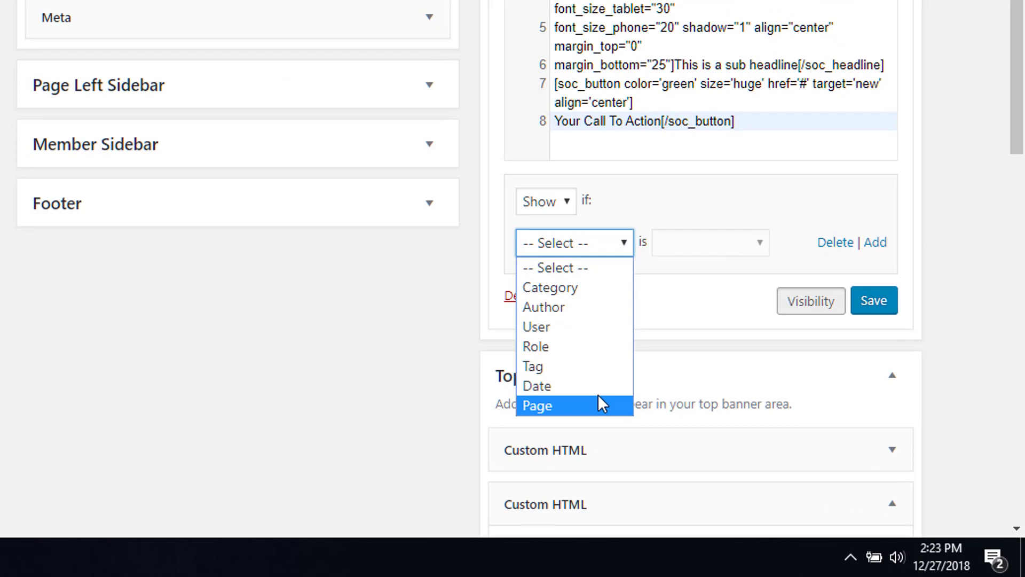
{"action": "left_click", "coordinate": [599, 403]}
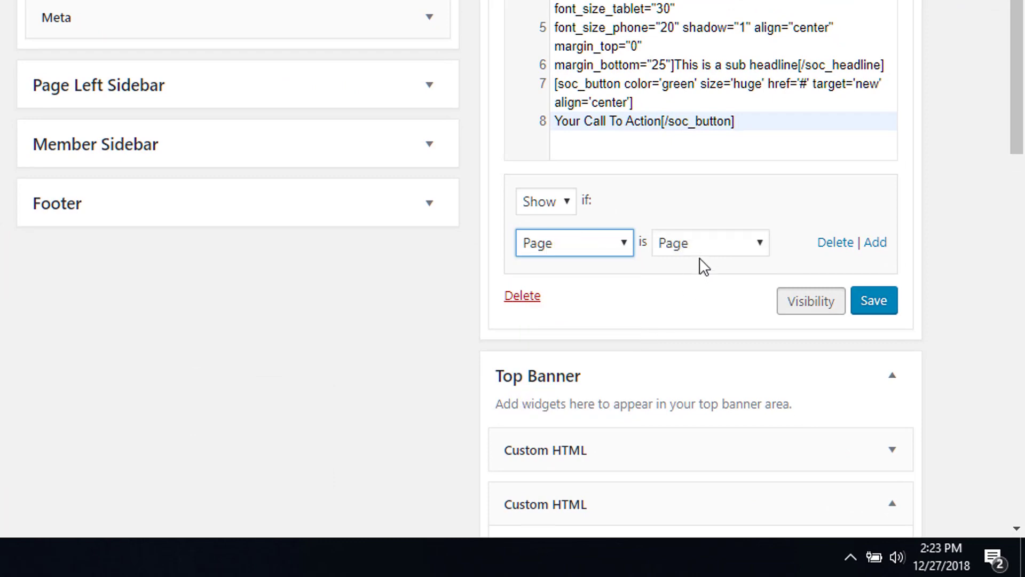
{"action": "left_click", "coordinate": [705, 258]}
{"action": "left_click", "coordinate": [708, 267]}
{"action": "left_click", "coordinate": [865, 304]}
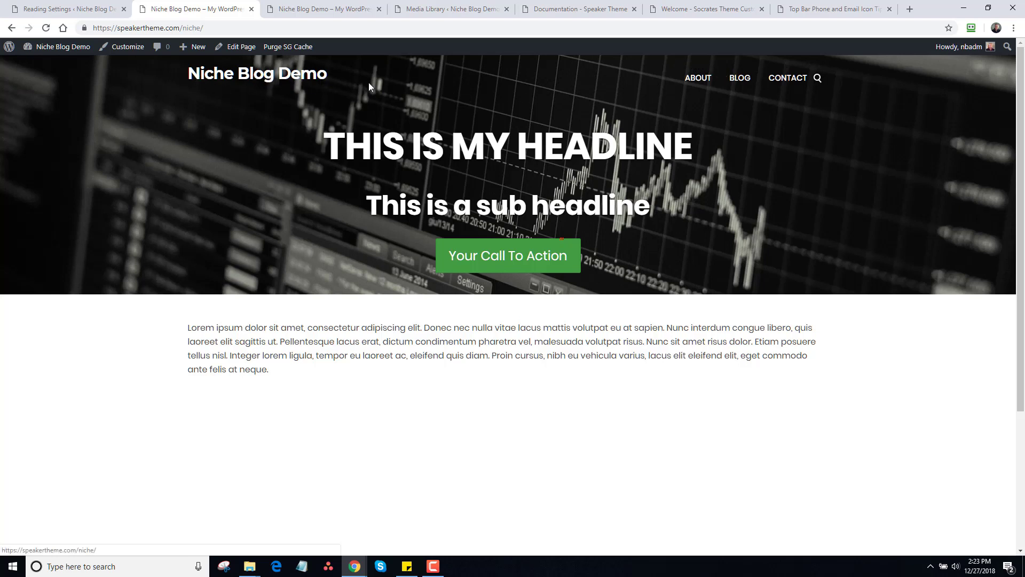
{"action": "scroll", "coordinate": [1016, 173], "scroll_direction": "down", "scroll_amount": 4}
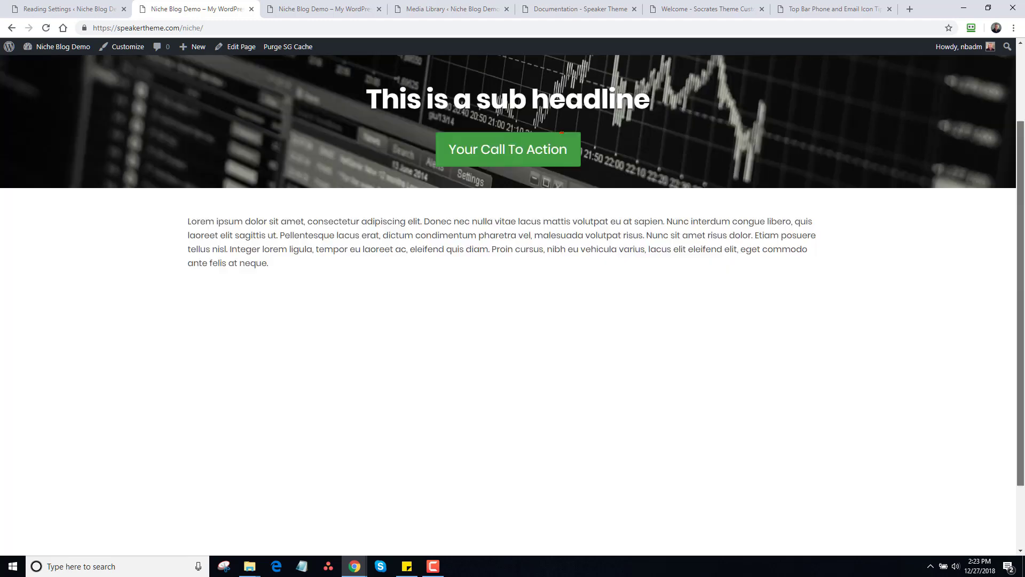
{"action": "scroll", "coordinate": [1013, 110], "scroll_direction": "up", "scroll_amount": 4}
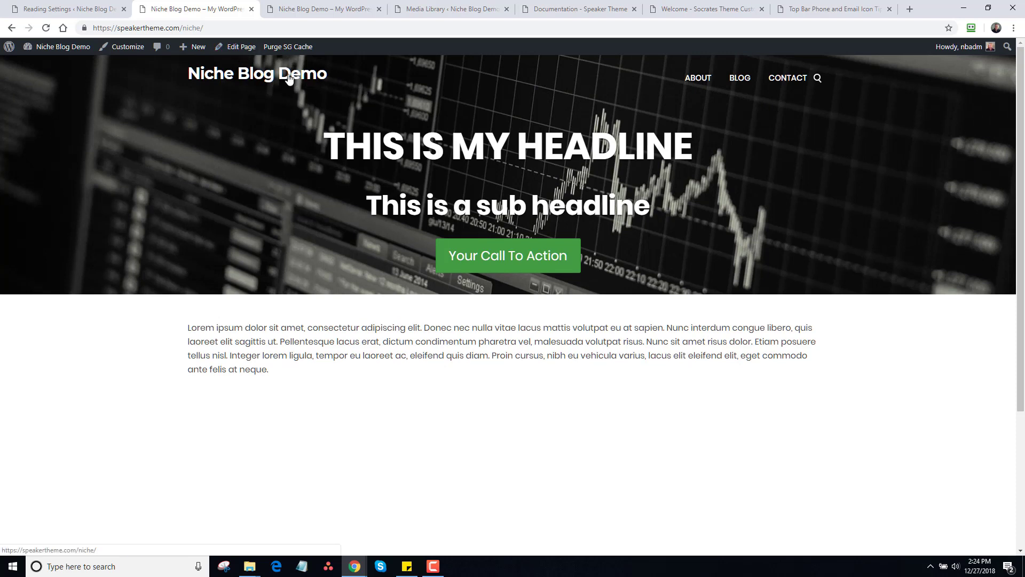
{"action": "left_click", "coordinate": [102, 12]}
{"action": "left_click", "coordinate": [181, 14]}
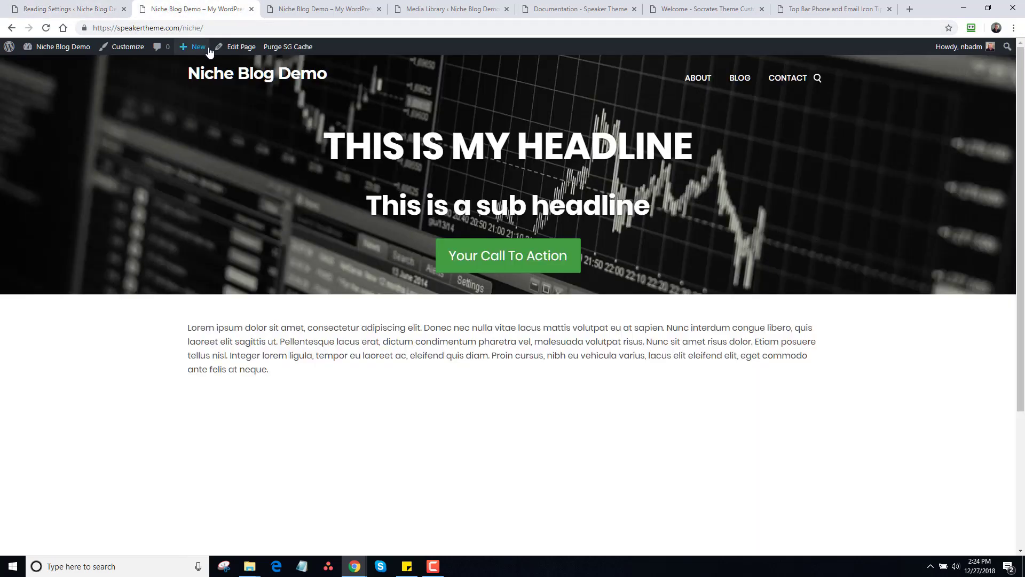
Remove the Home page's custom header image, clear its Masthead / Header Min Height, and update the page.
{"action": "left_click", "coordinate": [213, 48]}
{"action": "scroll", "coordinate": [1023, 280], "scroll_direction": "down", "scroll_amount": 2}
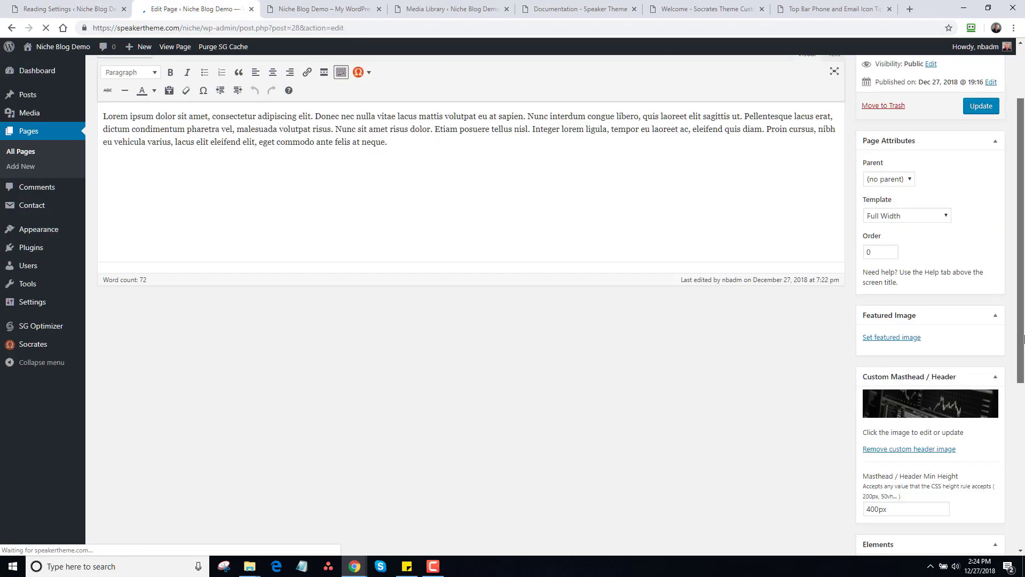
{"action": "left_click", "coordinate": [925, 438]}
{"action": "double_click", "coordinate": [896, 441]}
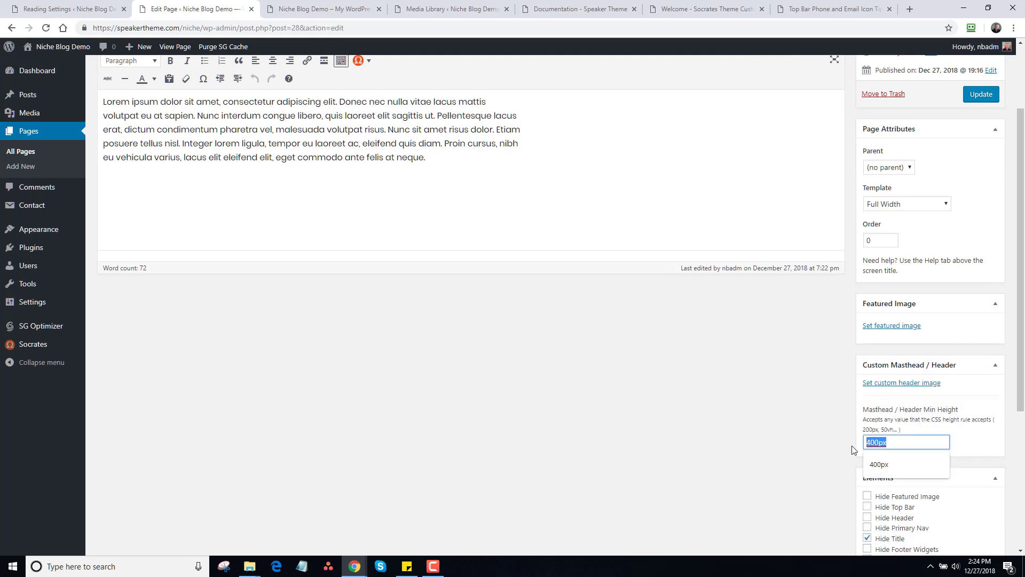
{"action": "key", "text": "BackSpace"}
{"action": "scroll", "coordinate": [961, 240], "scroll_direction": "up", "scroll_amount": 3}
{"action": "left_click", "coordinate": [980, 230]}
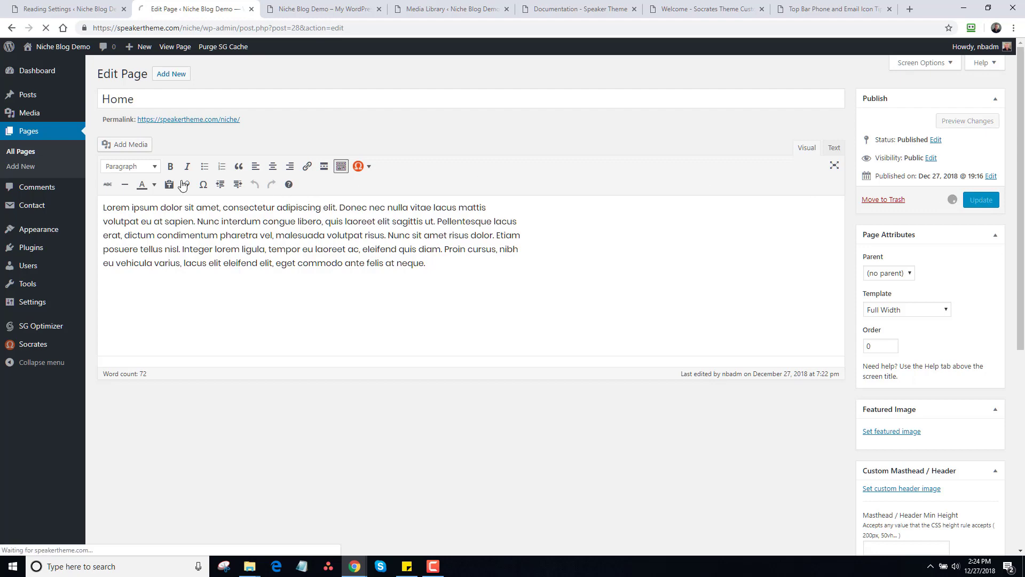
Delete the Custom HTML widget from the Masthead widget area and add a new Custom HTML widget above the others in Top Banner.
{"action": "mouse_move", "coordinate": [53, 233]}
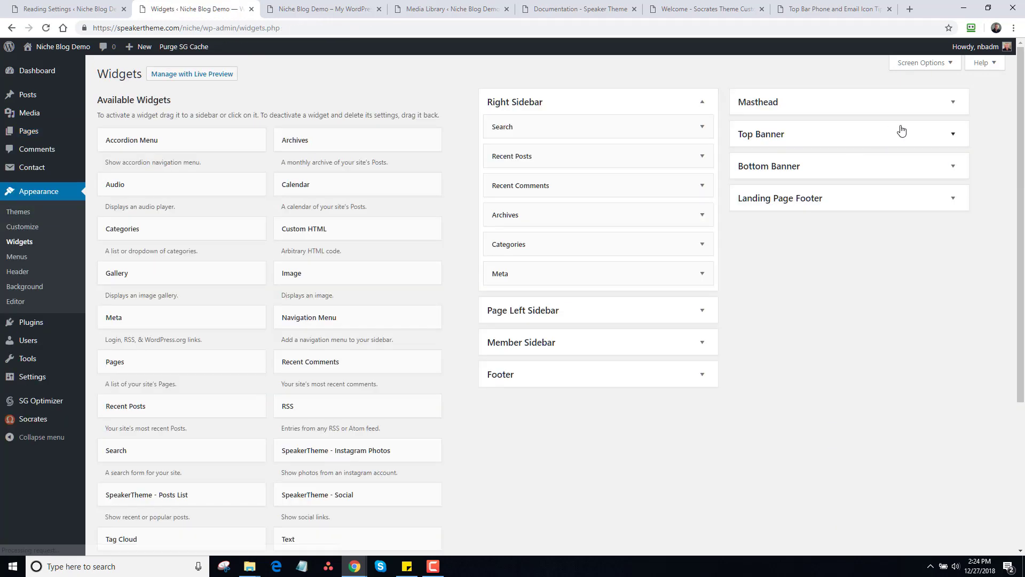
{"action": "left_click", "coordinate": [952, 102]}
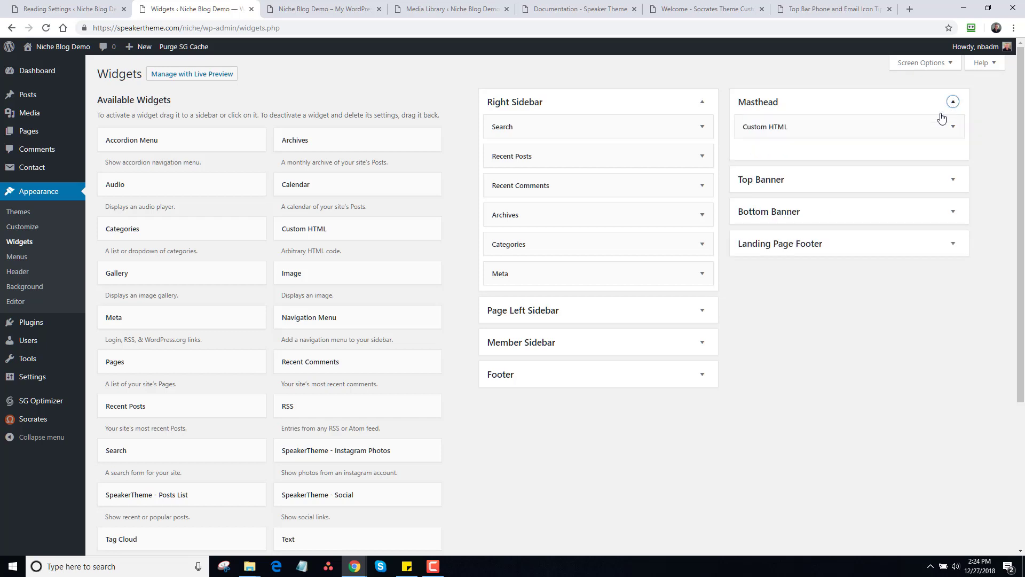
{"action": "left_click", "coordinate": [953, 127]}
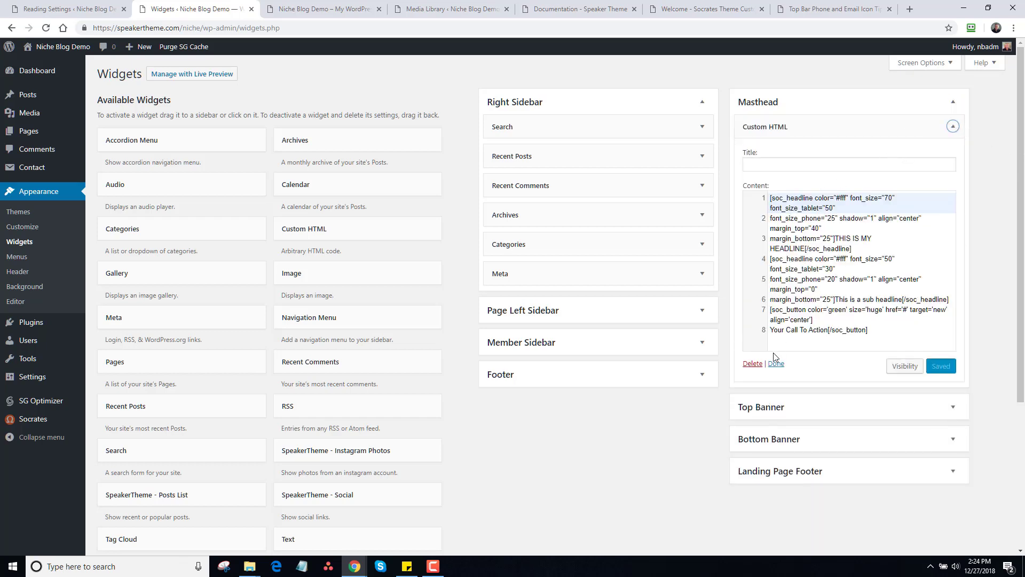
{"action": "left_click", "coordinate": [752, 363]}
{"action": "left_click", "coordinate": [954, 179]}
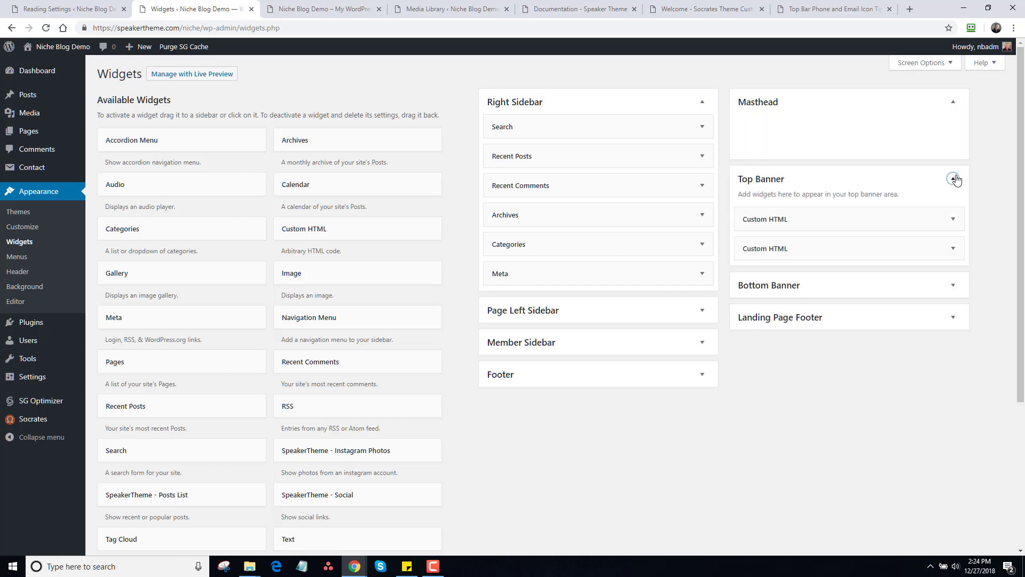
{"action": "left_click_drag", "start_coordinate": [314, 228], "coordinate": [854, 208]}
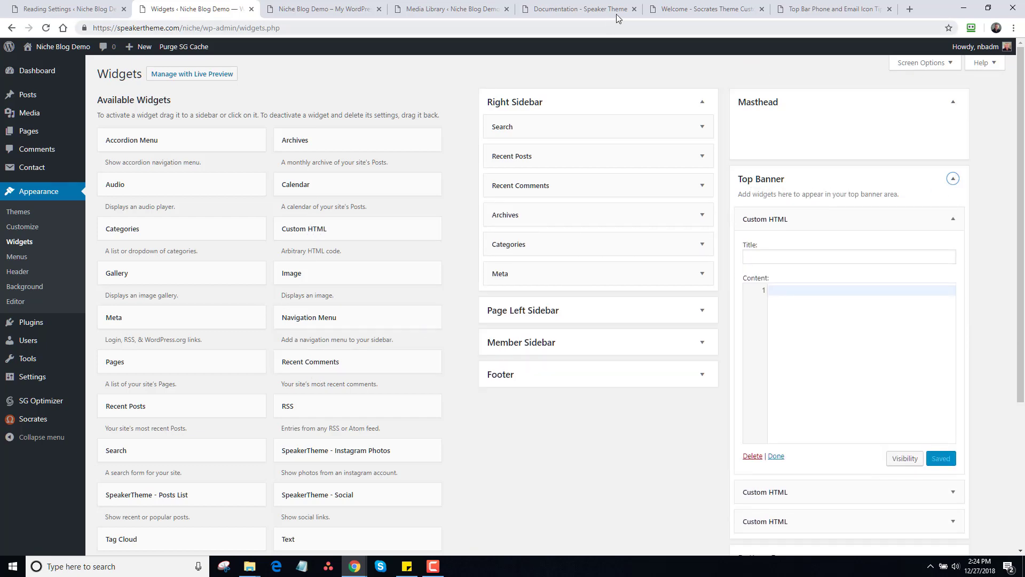
Copy the parallax image "FEATURES" hero banner code from the customer portal's "How To Create a Call To Action Banner Widget" post.
{"action": "left_click", "coordinate": [694, 10]}
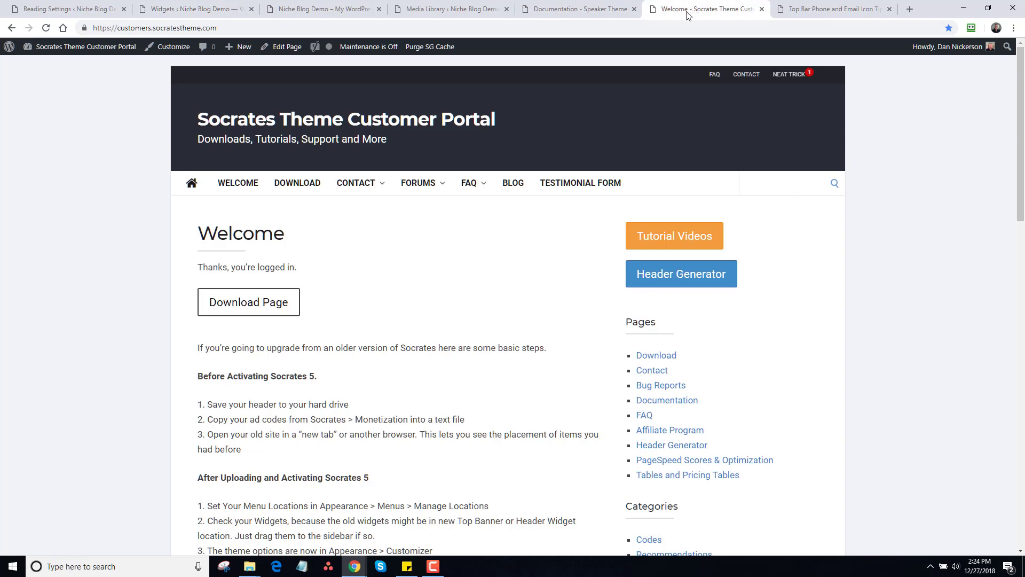
{"action": "scroll", "coordinate": [971, 304], "scroll_direction": "down", "scroll_amount": 8}
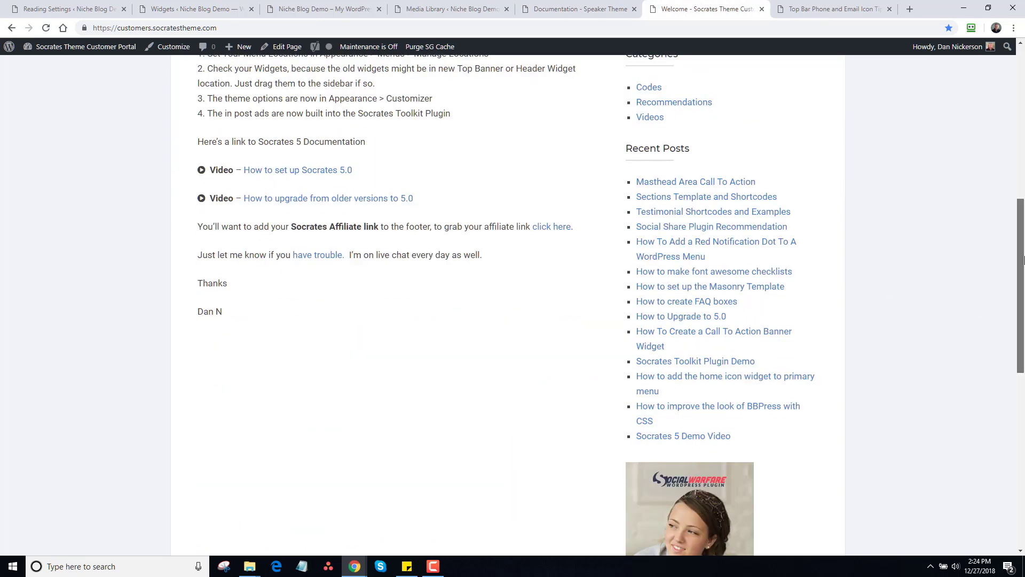
{"action": "left_click", "coordinate": [730, 336]}
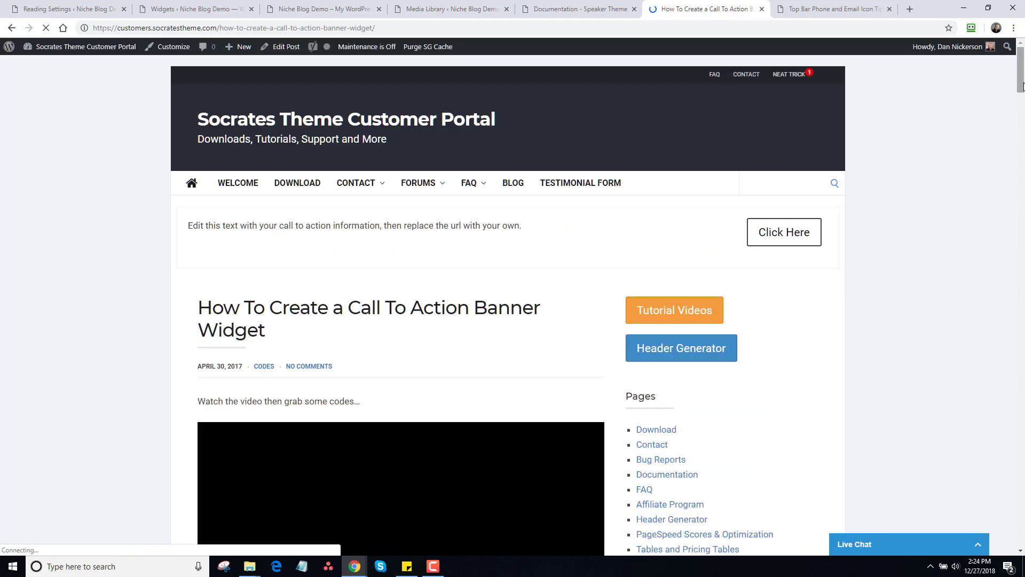
{"action": "scroll", "coordinate": [1018, 131], "scroll_direction": "down", "scroll_amount": 7}
{"action": "left_click", "coordinate": [1020, 180]}
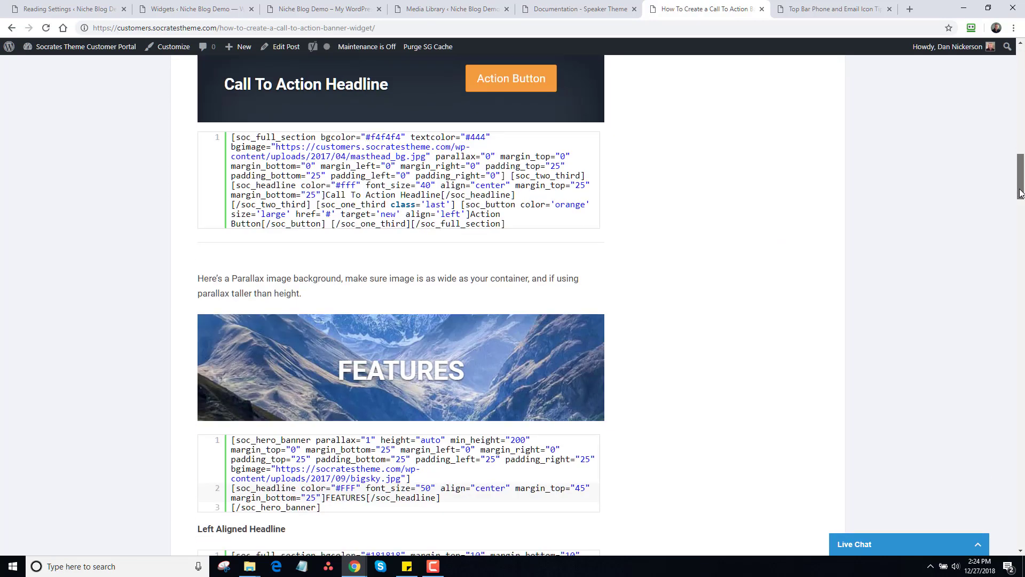
{"action": "scroll", "coordinate": [1021, 221], "scroll_direction": "down", "scroll_amount": 5}
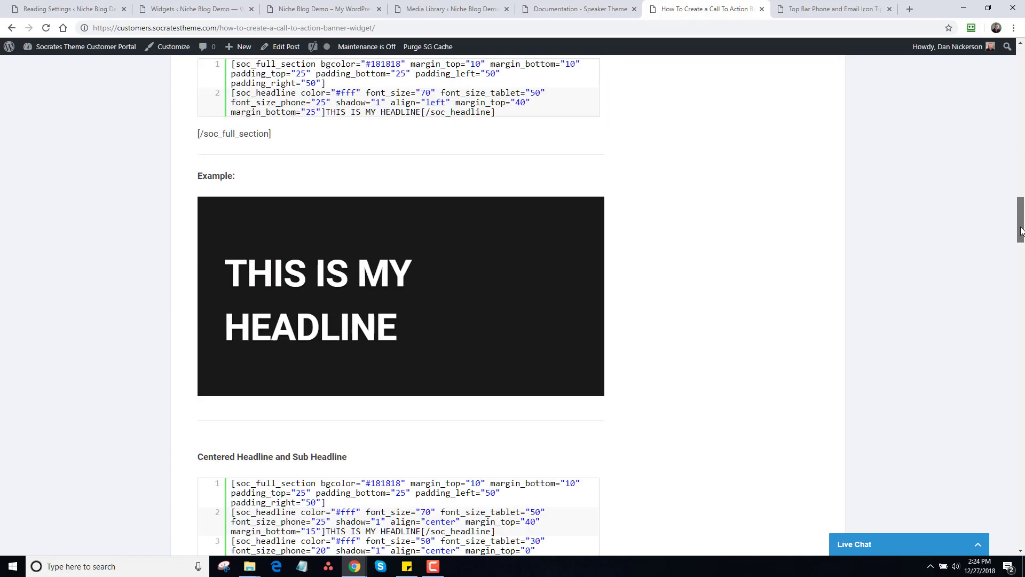
{"action": "scroll", "coordinate": [1020, 214], "scroll_direction": "up", "scroll_amount": 6}
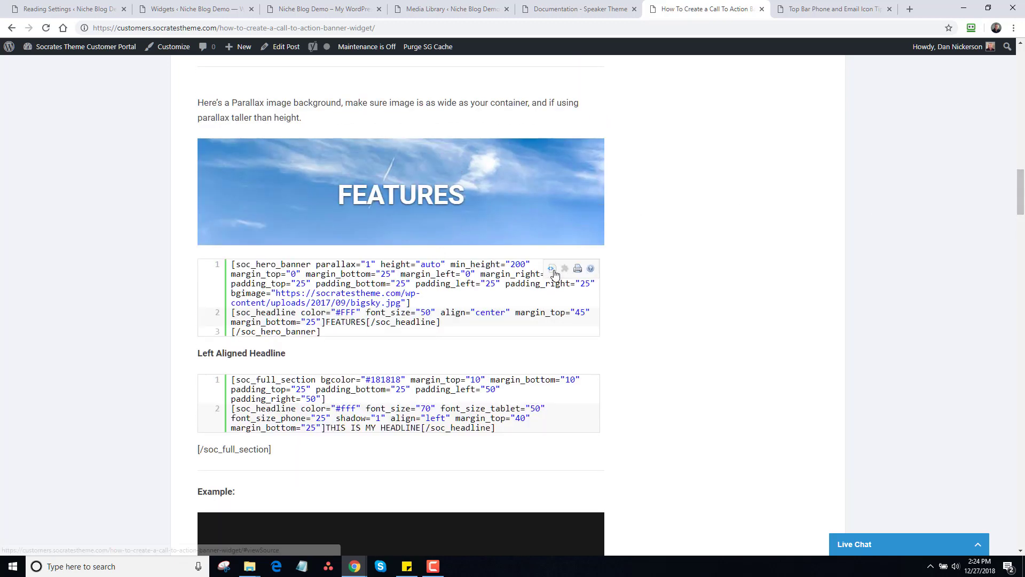
{"action": "left_click", "coordinate": [552, 268]}
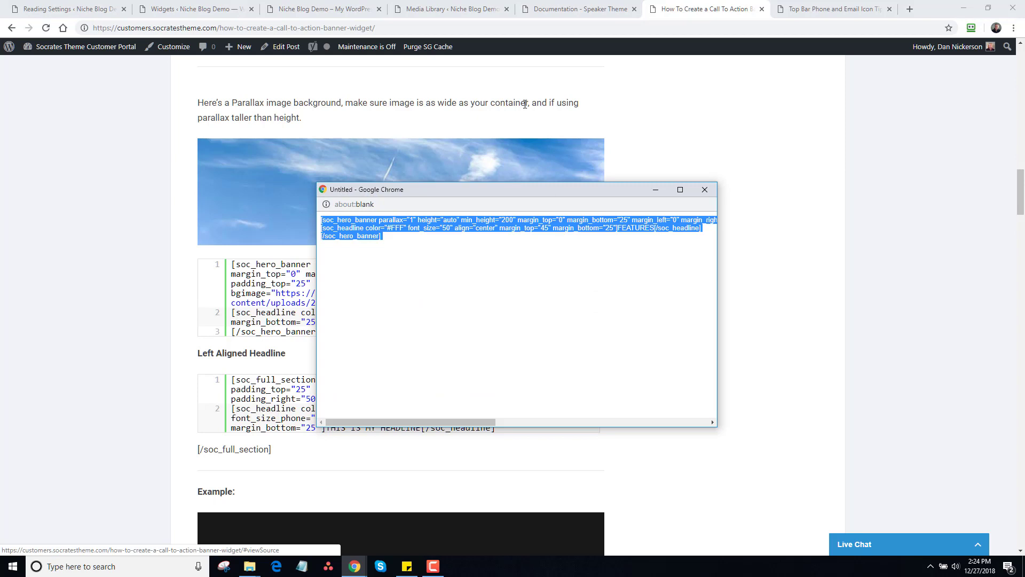
Paste the hero banner code into the new Top Banner widget, show it only if Page is Front page, save, and view the site.
{"action": "left_click", "coordinate": [198, 9]}
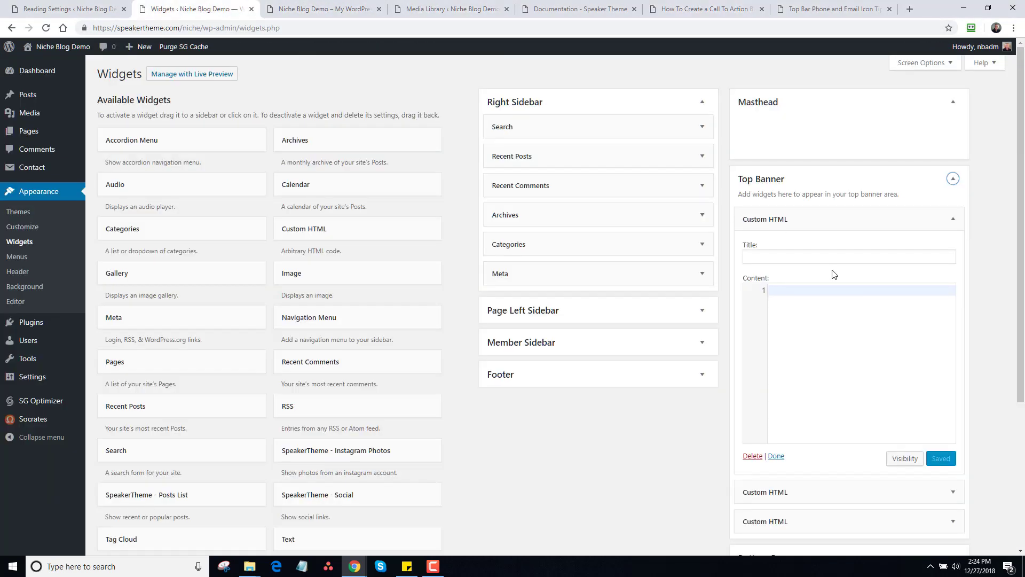
{"action": "left_click", "coordinate": [852, 312]}
{"action": "type", "text": "[soc_hero_banner parallax=\"1\" height=\"auto\" min_height=\"200\" margin_top=\"0\" margin_bottom=\"25\" margin_left=\"0\" margin_right=\"0\" padding_top=\"25\" padding_bottom=\"25\" padding_left=\"25\" padding_right=\"25\" bgimage=\"https://socratestheme.com/wp-content/uploads/2017/09/bigsky.jpg\"] [soc_headline color=\"#FFF\" font_size=\"50\" align=\"center\" margin_top=\"45\" margin_bottom=\"25\"]FEATURES[/soc_headline] [/soc_hero_banner]"}
{"action": "left_click", "coordinate": [905, 458]}
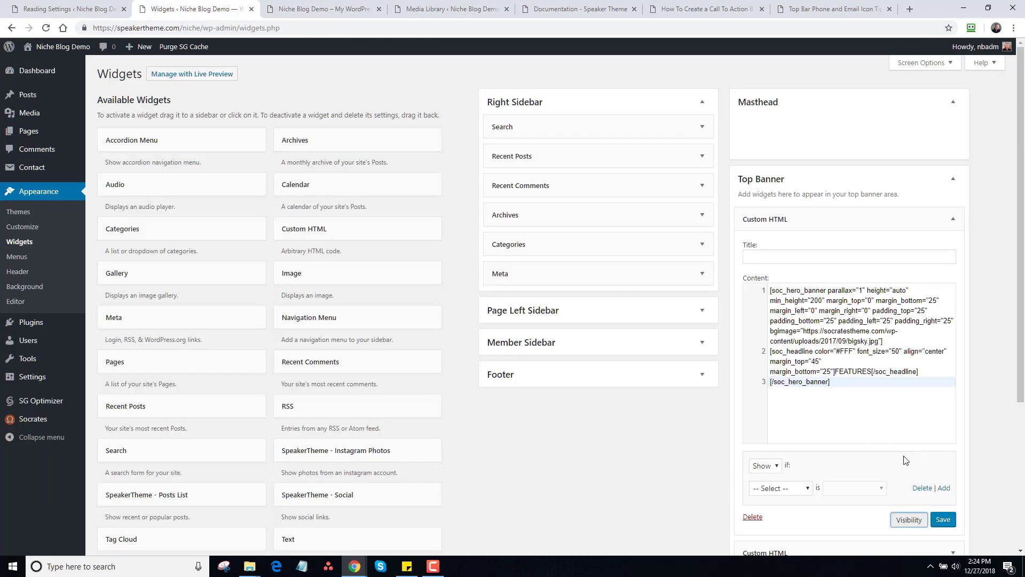
{"action": "left_click", "coordinate": [806, 488]}
{"action": "left_click", "coordinate": [793, 479]}
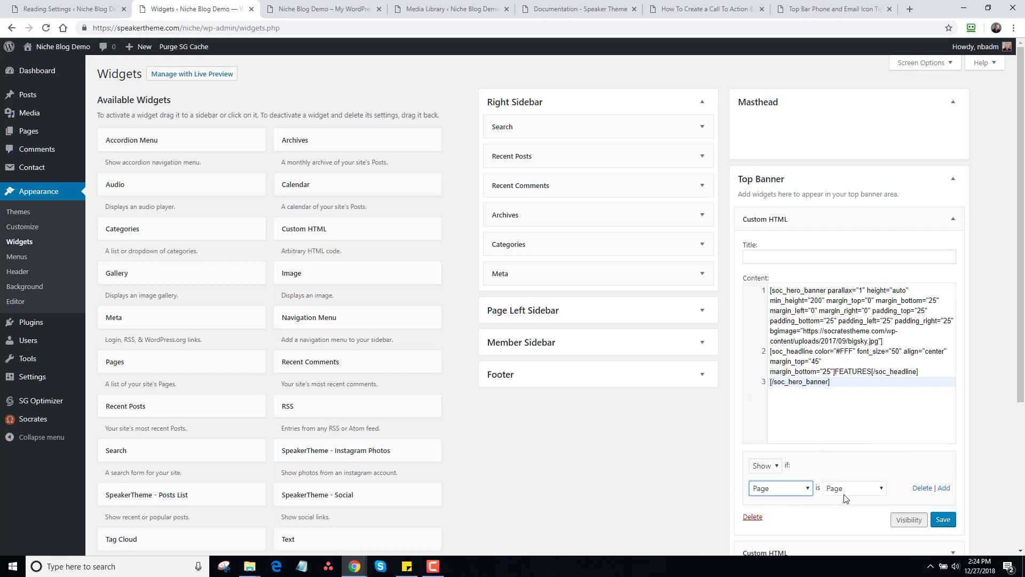
{"action": "left_click", "coordinate": [852, 487]}
{"action": "left_click", "coordinate": [844, 336]}
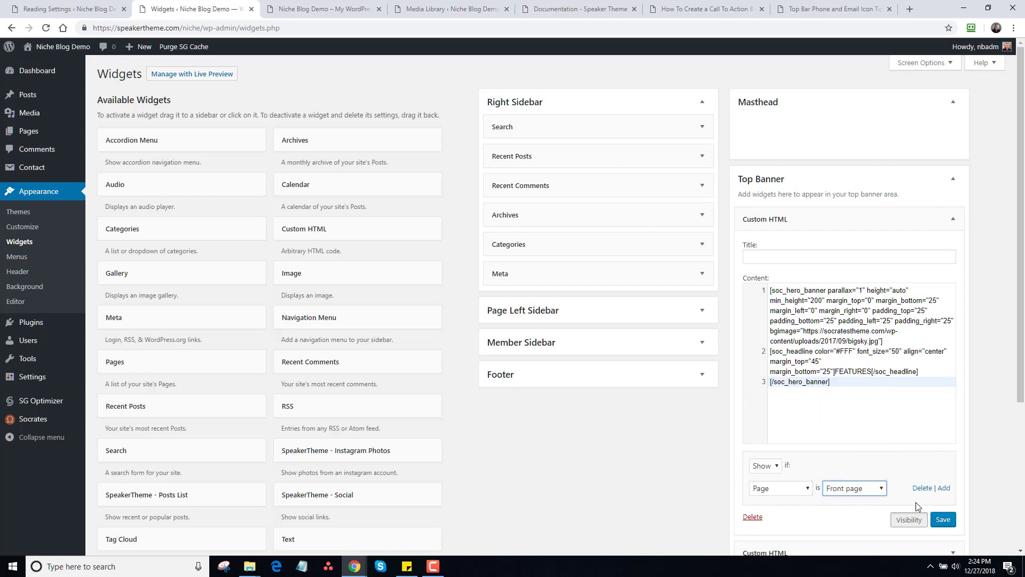
{"action": "left_click", "coordinate": [941, 520]}
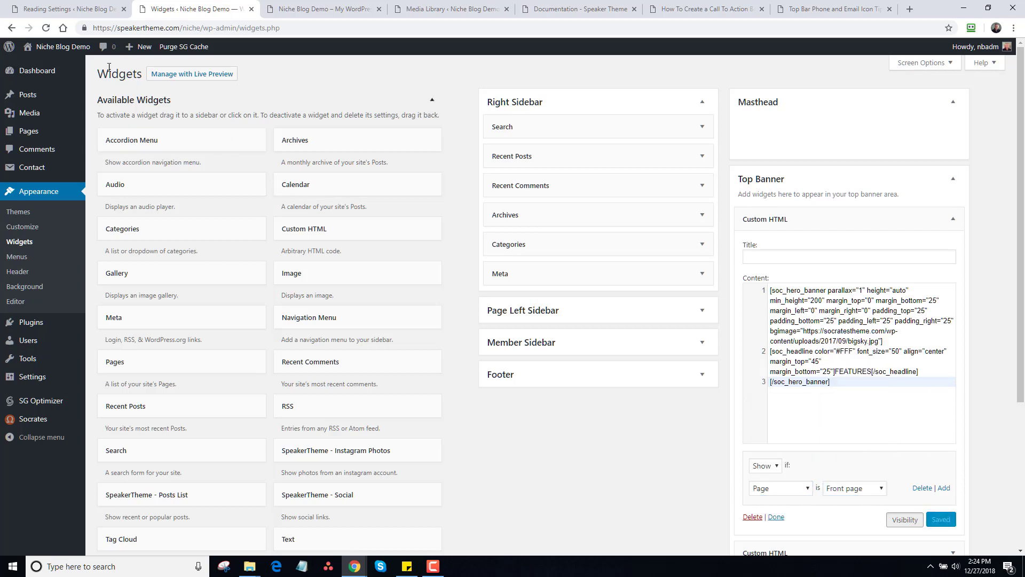
{"action": "left_click", "coordinate": [44, 67]}
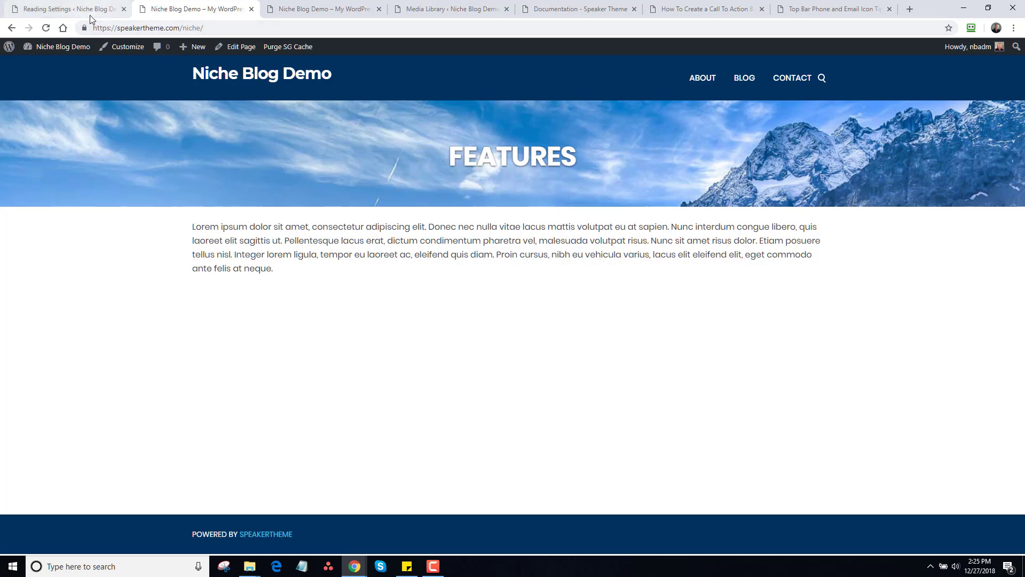
Set the front page hero banner's min_height to 500 in its Top Banner widget, save it, and reload the live home page.
{"action": "mouse_move", "coordinate": [44, 58]}
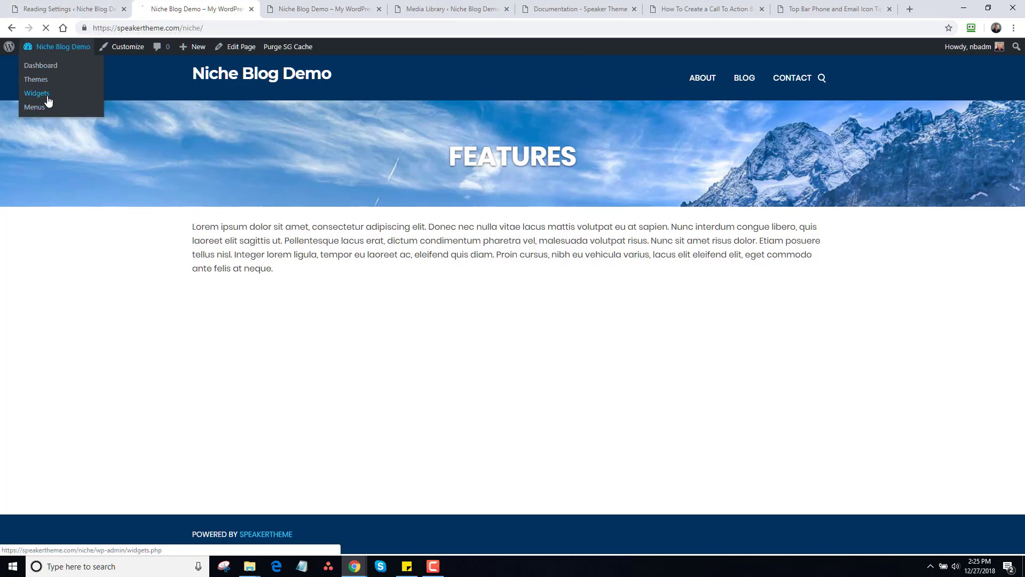
{"action": "left_click", "coordinate": [44, 97]}
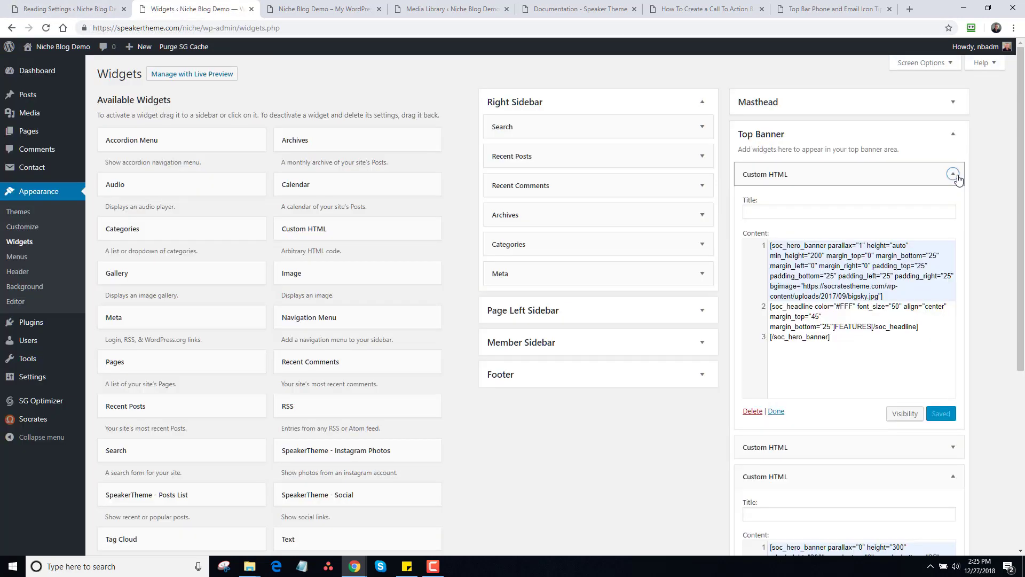
{"action": "left_click", "coordinate": [812, 256]}
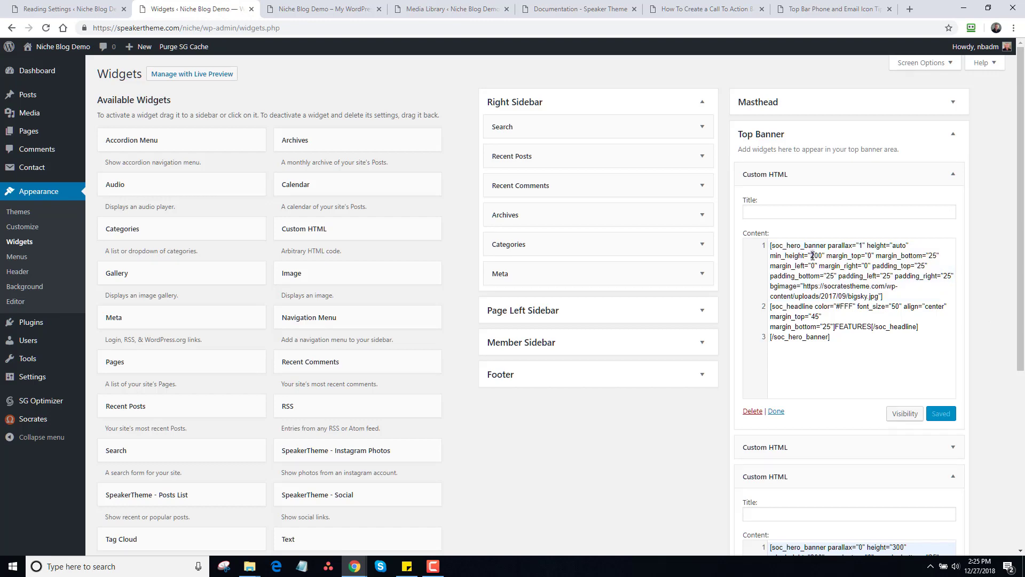
{"action": "key", "text": "Delete"}
{"action": "type", "text": "5"}
{"action": "left_click", "coordinate": [952, 414]}
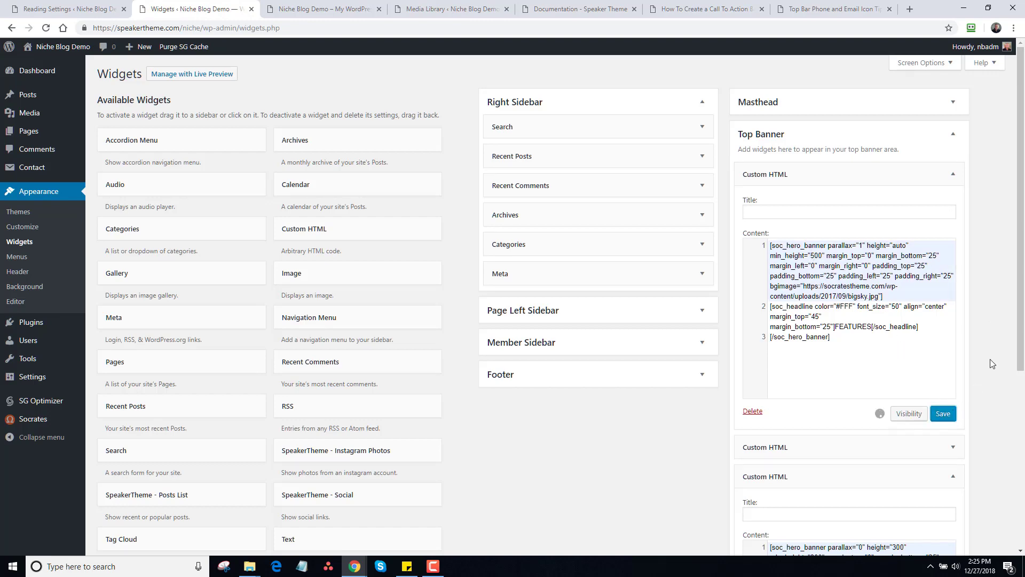
{"action": "left_click", "coordinate": [320, 8]}
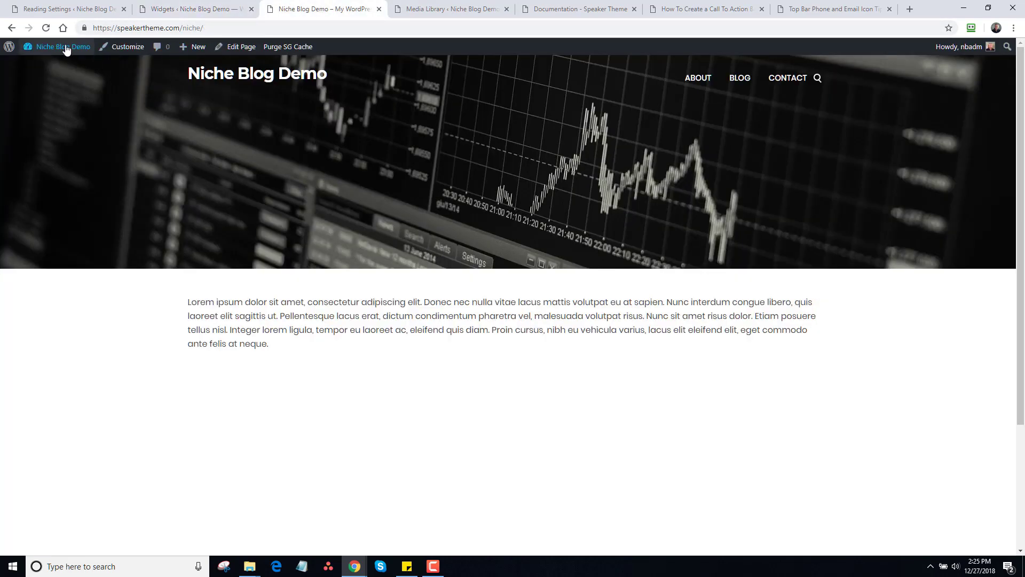
{"action": "left_click", "coordinate": [46, 28]}
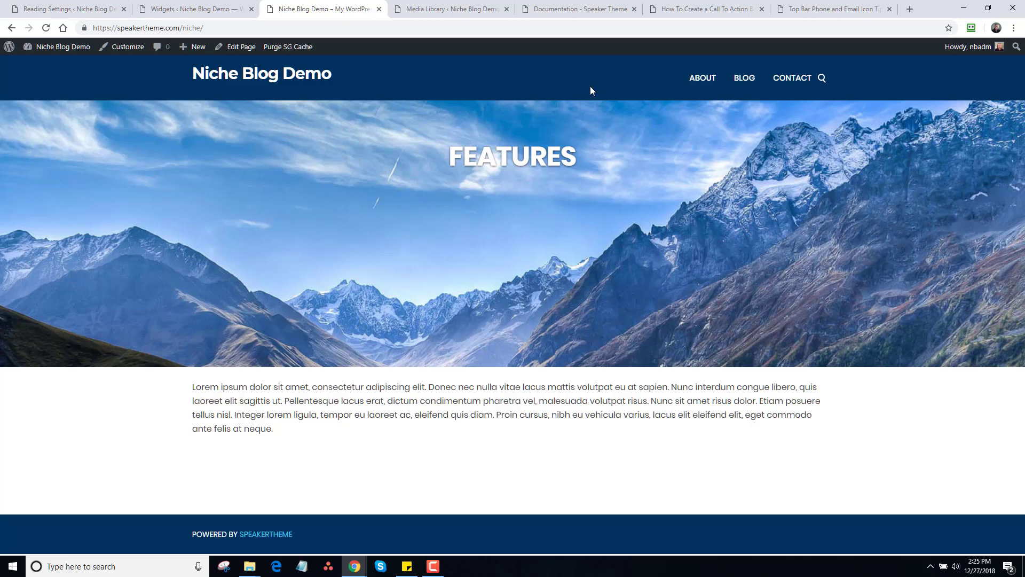
Set the theme's Header Background color to white (#ffffff) in the Customizer.
{"action": "left_click", "coordinate": [117, 47]}
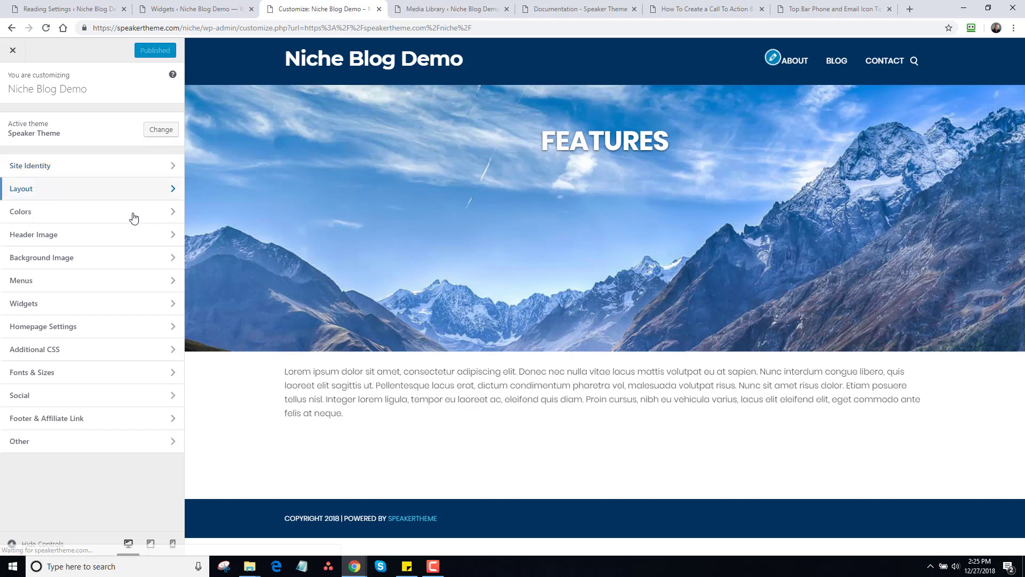
{"action": "left_click", "coordinate": [133, 213]}
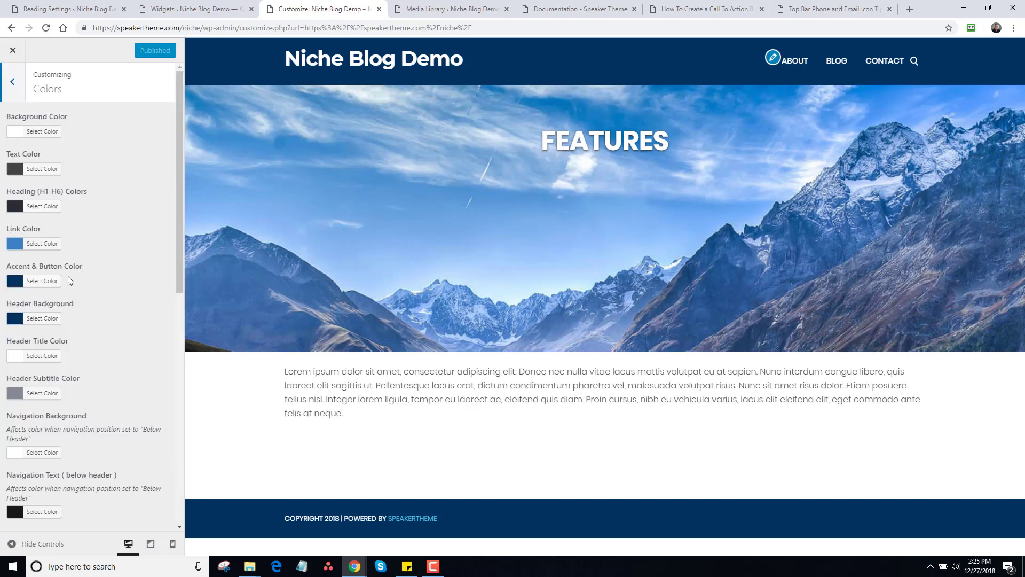
{"action": "left_click", "coordinate": [50, 320]}
{"action": "left_click", "coordinate": [30, 441]}
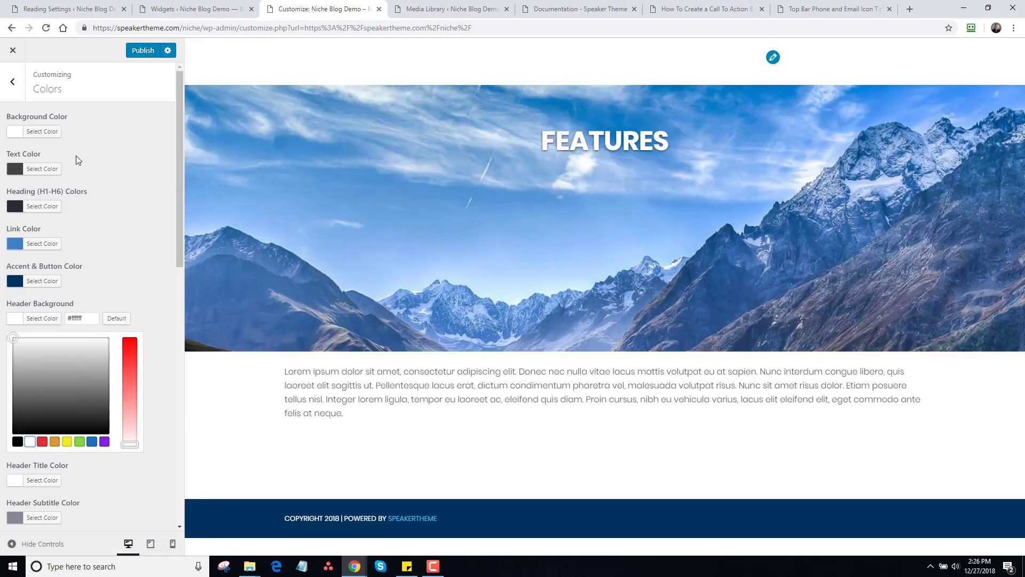
{"action": "left_click", "coordinate": [16, 99]}
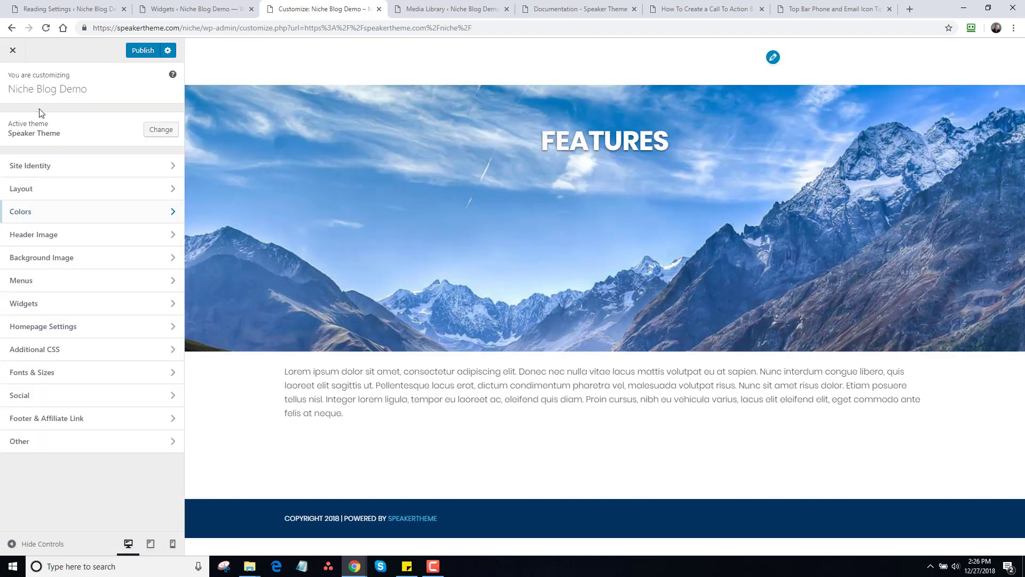
Set the theme's Header Title Color to blue (#1e73be) in the Customizer's color settings.
{"action": "left_click", "coordinate": [64, 211]}
{"action": "left_click_drag", "start_coordinate": [181, 197], "coordinate": [181, 259]}
{"action": "left_click", "coordinate": [42, 219]}
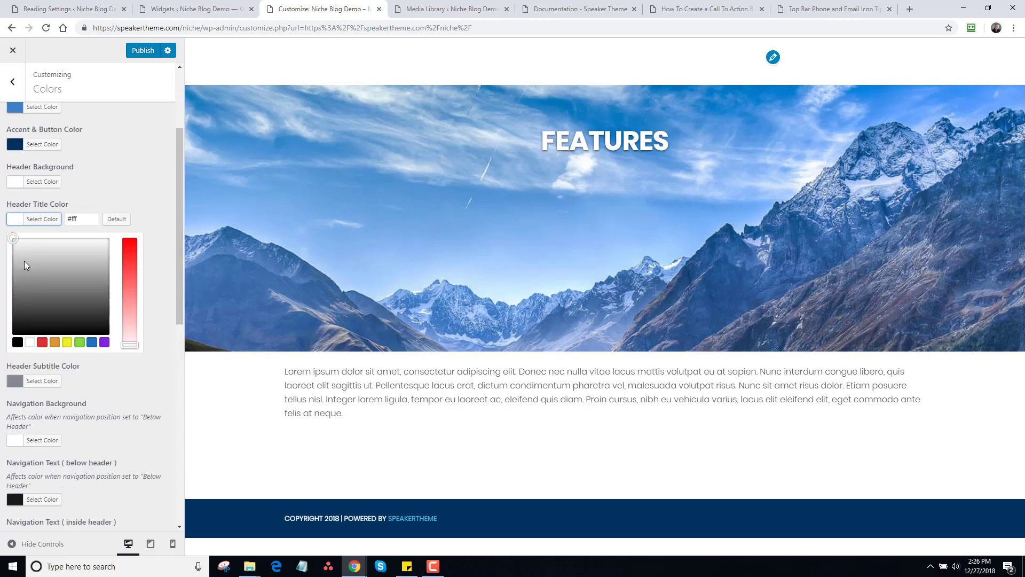
{"action": "left_click", "coordinate": [92, 342]}
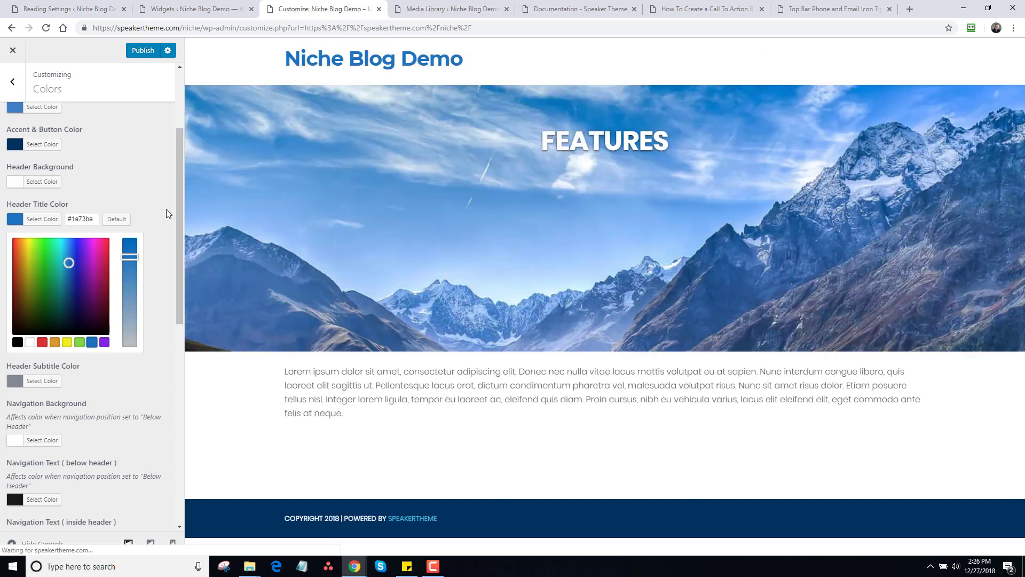
Set the Navigation Text (inside header) color to black (#000000), publish the changes, and close the Customizer.
{"action": "left_click_drag", "start_coordinate": [177, 225], "coordinate": [180, 294]}
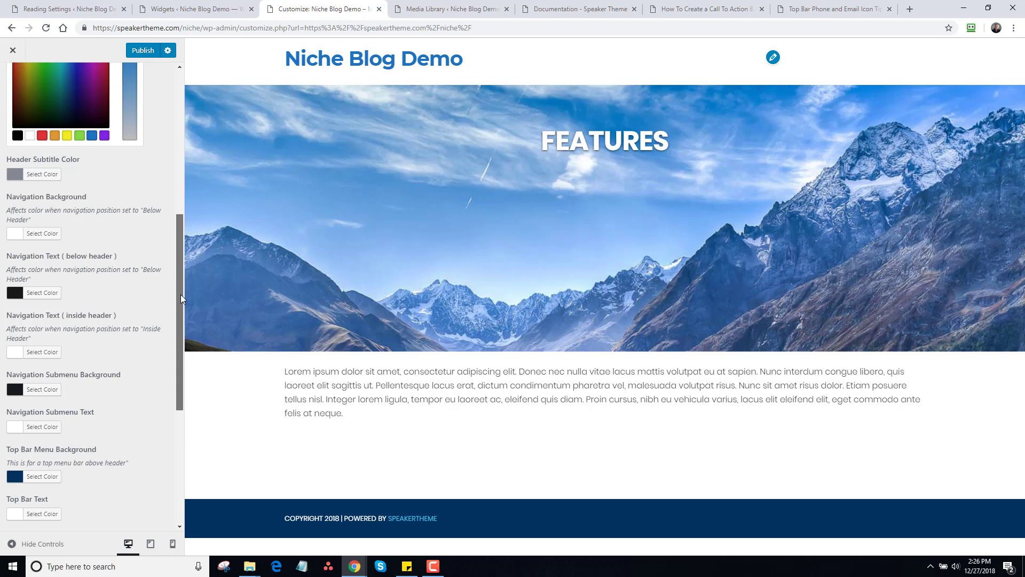
{"action": "left_click", "coordinate": [41, 352]}
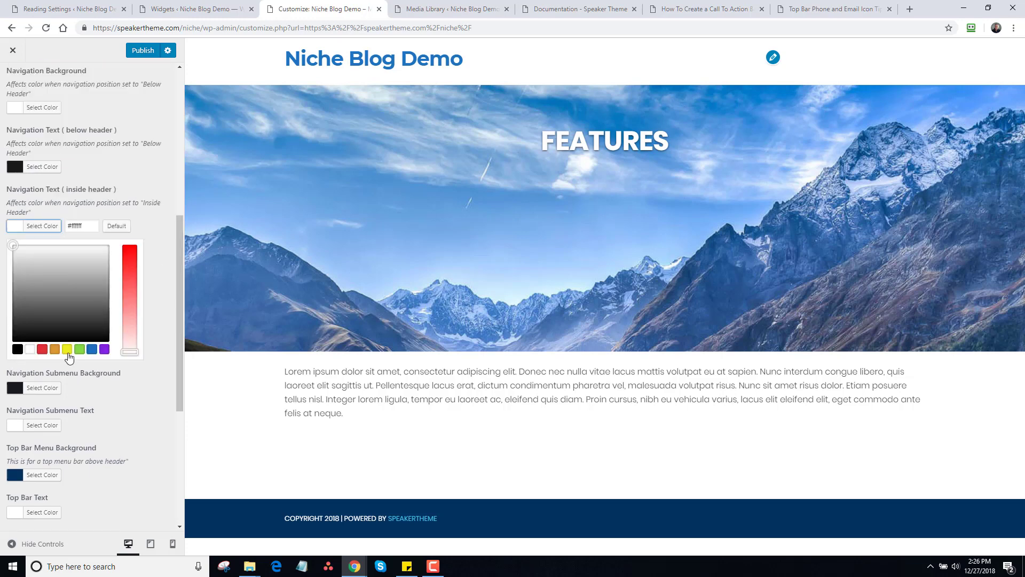
{"action": "left_click", "coordinate": [18, 349]}
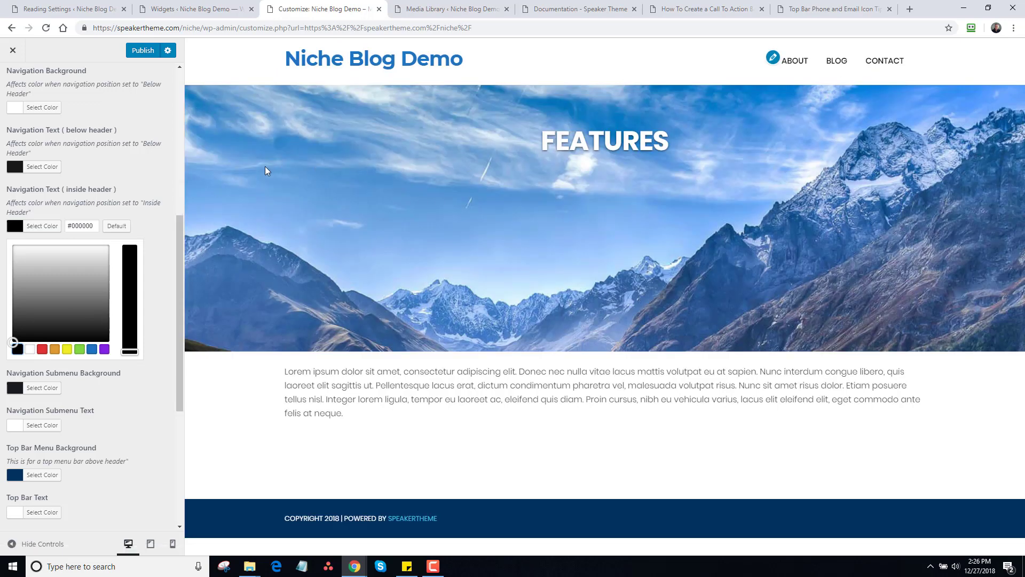
{"action": "left_click", "coordinate": [139, 55]}
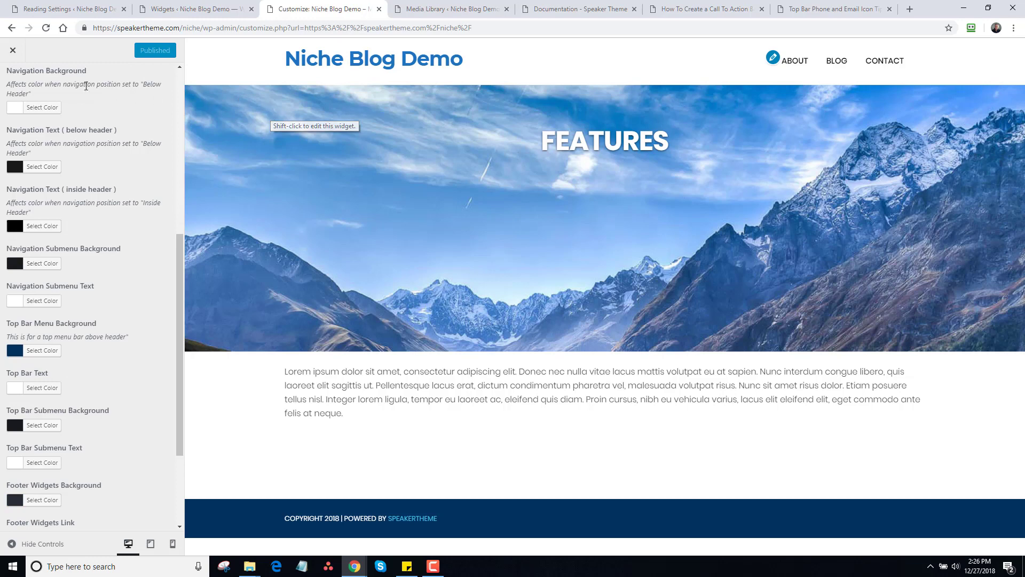
{"action": "left_click", "coordinate": [12, 50]}
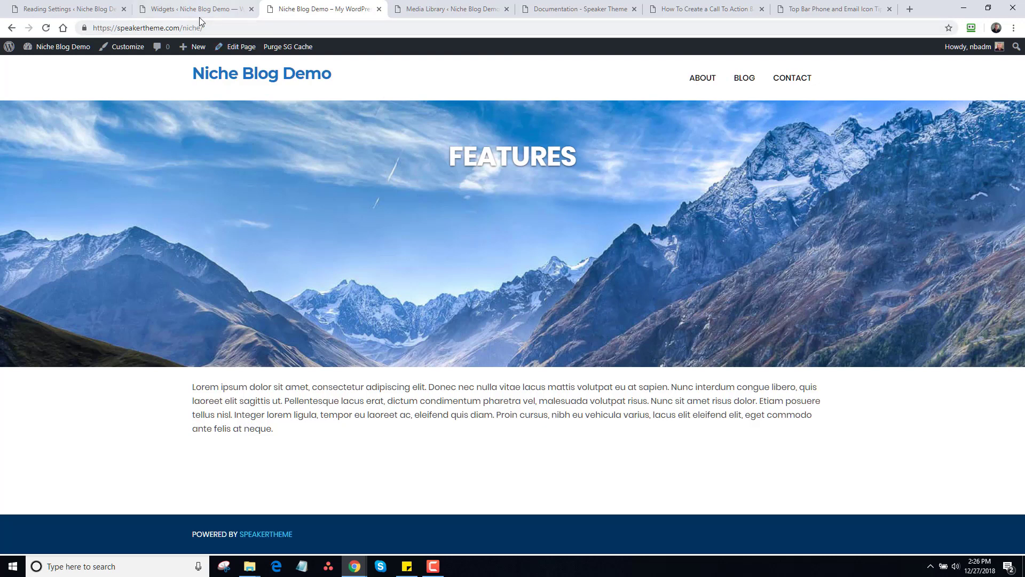
Create a new navigation menu named TopBar in the WordPress admin.
{"action": "left_click", "coordinate": [74, 9]}
{"action": "mouse_move", "coordinate": [37, 191]}
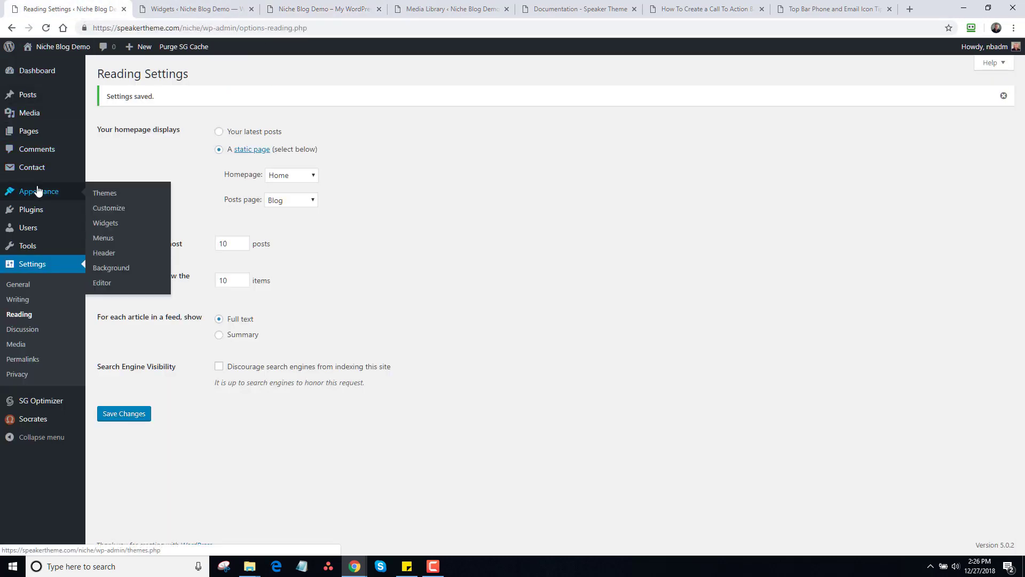
{"action": "left_click", "coordinate": [104, 238]}
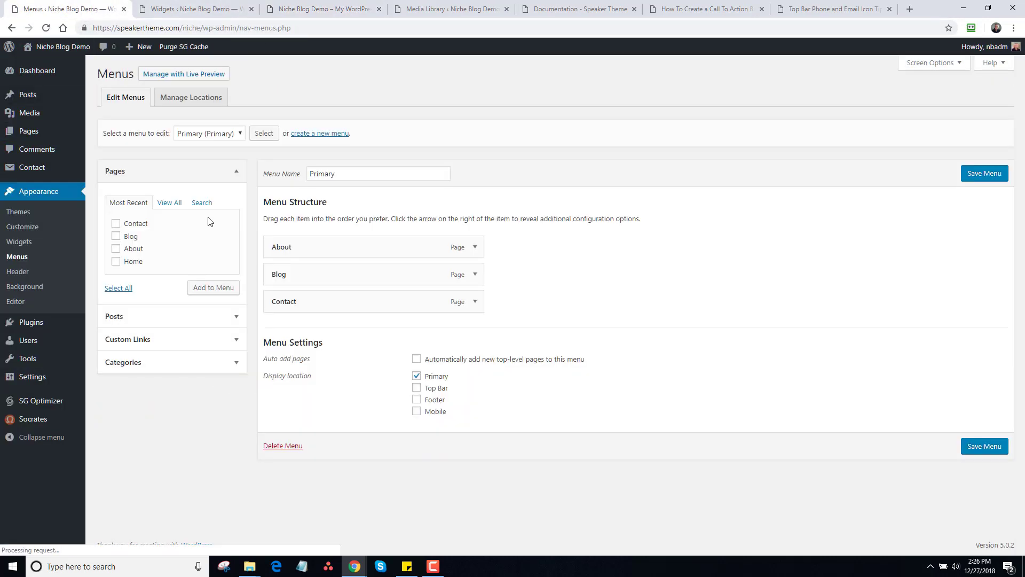
{"action": "left_click", "coordinate": [302, 134]}
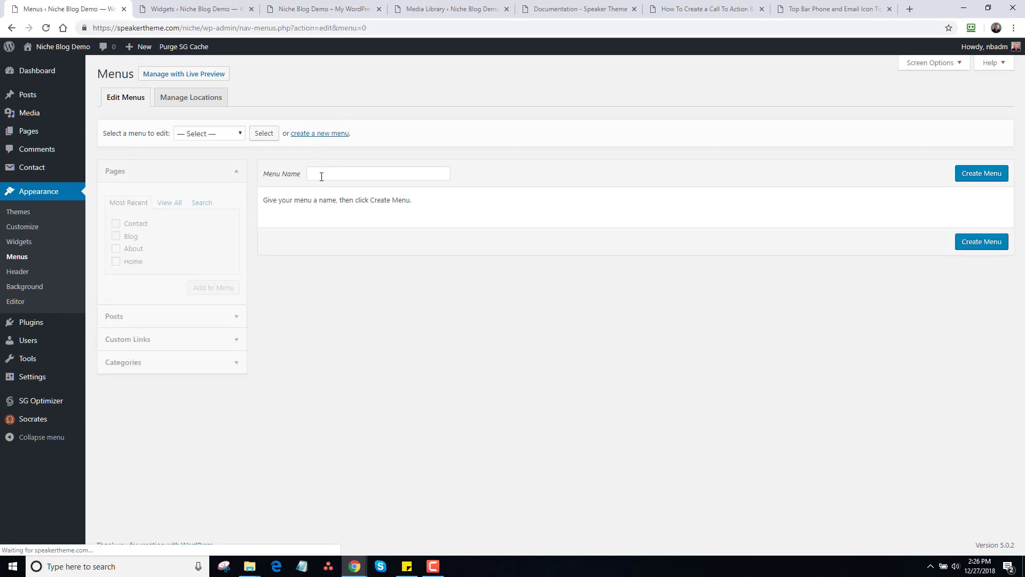
{"action": "left_click", "coordinate": [321, 175]}
{"action": "type", "text": "TopB"}
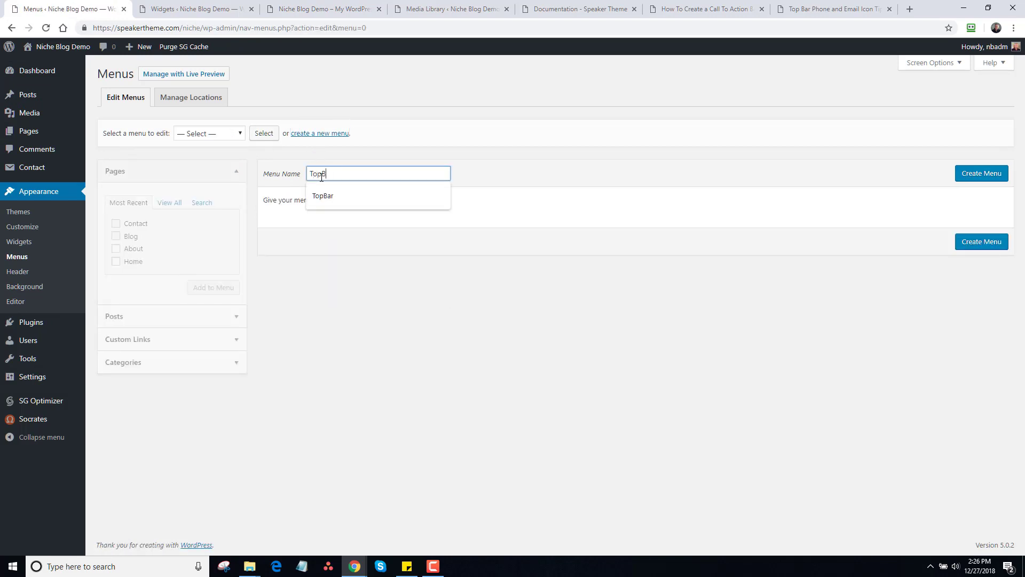
{"action": "type", "text": "ar"}
{"action": "left_click", "coordinate": [978, 219]}
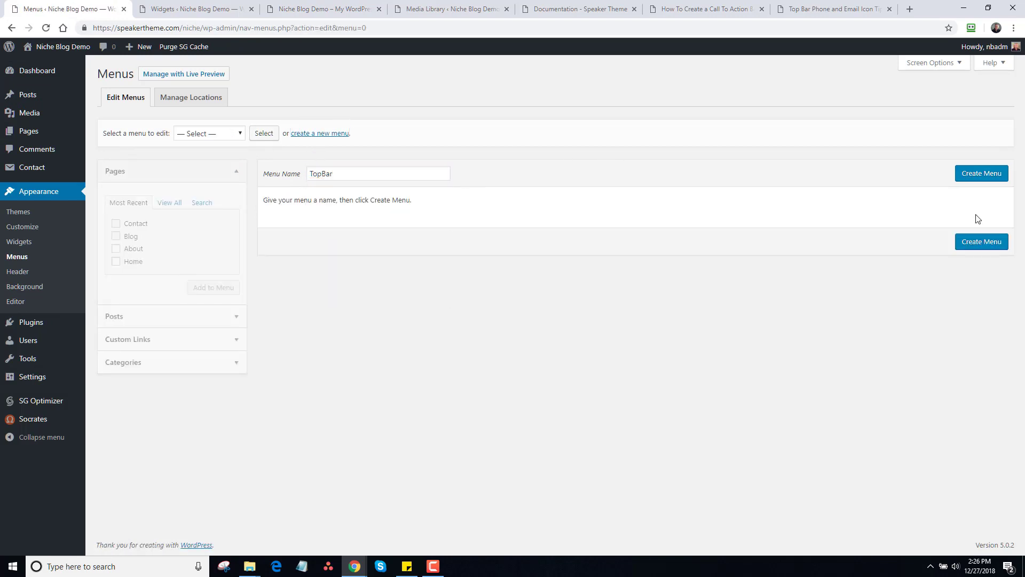
{"action": "left_click", "coordinate": [986, 176]}
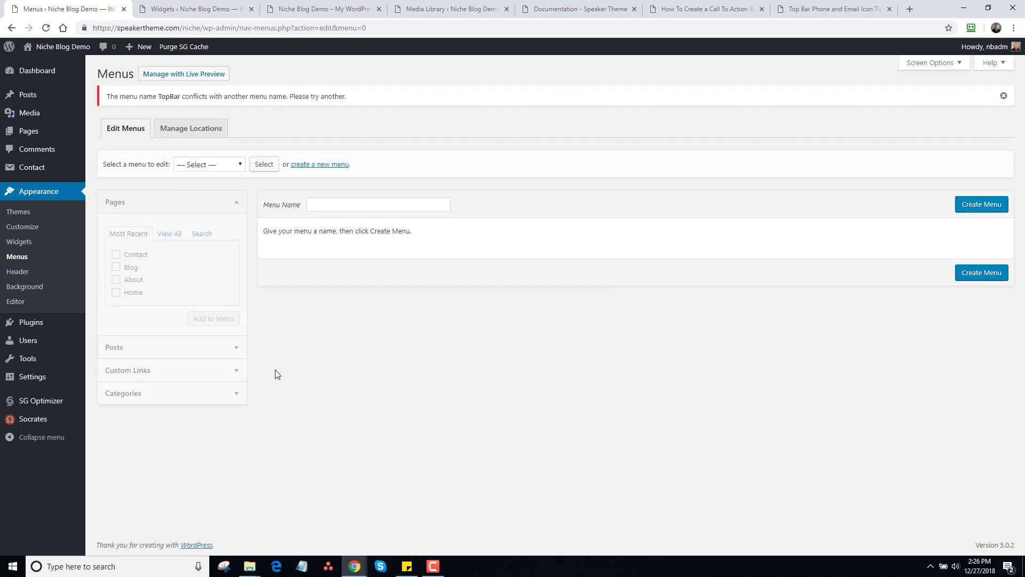
Copy the fa-phone icon label code from the customer portal's "Top Bar Phone and Email Icon Tips" post and close the Widgets page.
{"action": "left_click", "coordinate": [813, 11]}
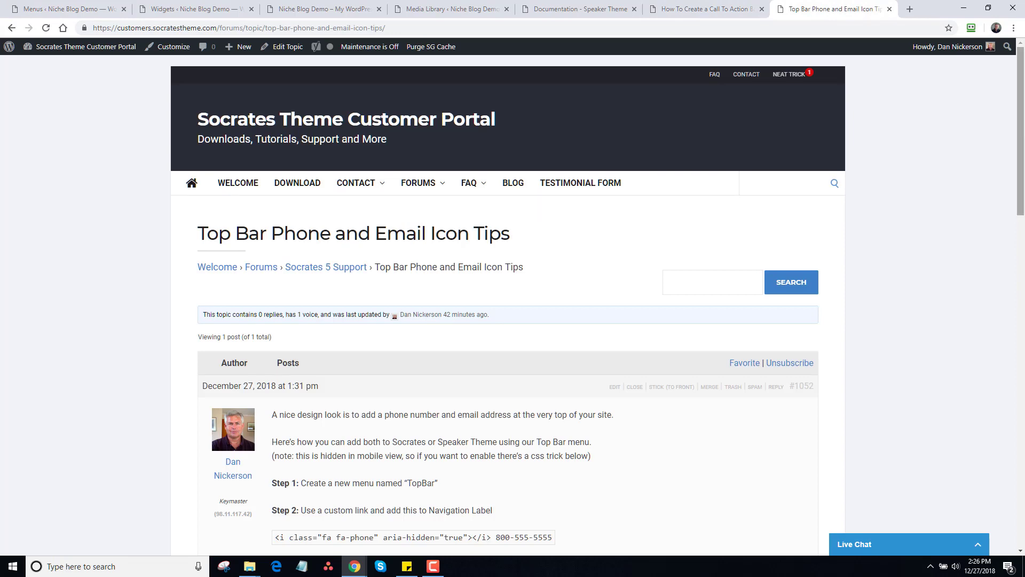
{"action": "scroll", "coordinate": [770, 285], "scroll_direction": "down", "scroll_amount": 5}
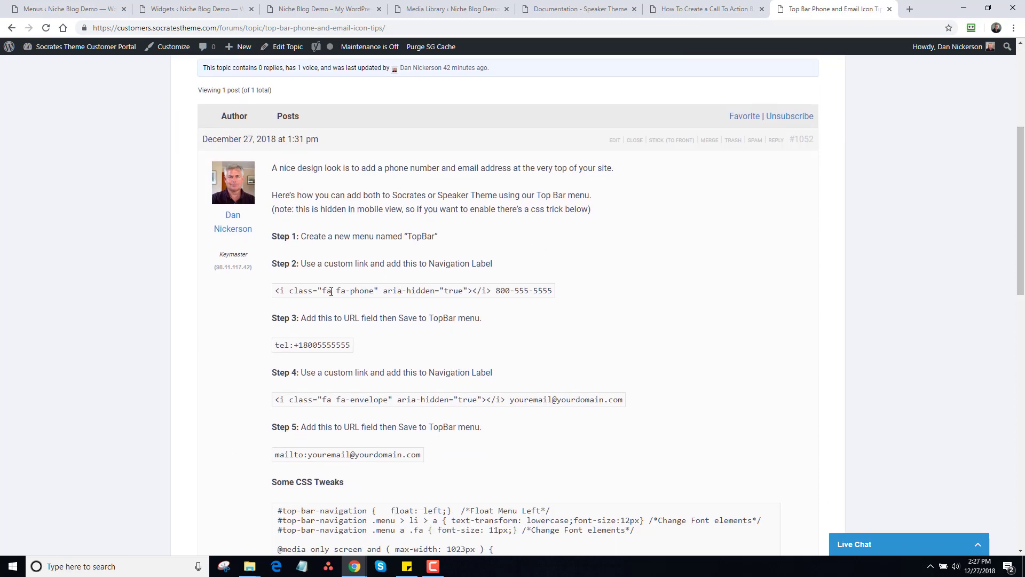
{"action": "left_click_drag", "start_coordinate": [276, 295], "coordinate": [567, 298]}
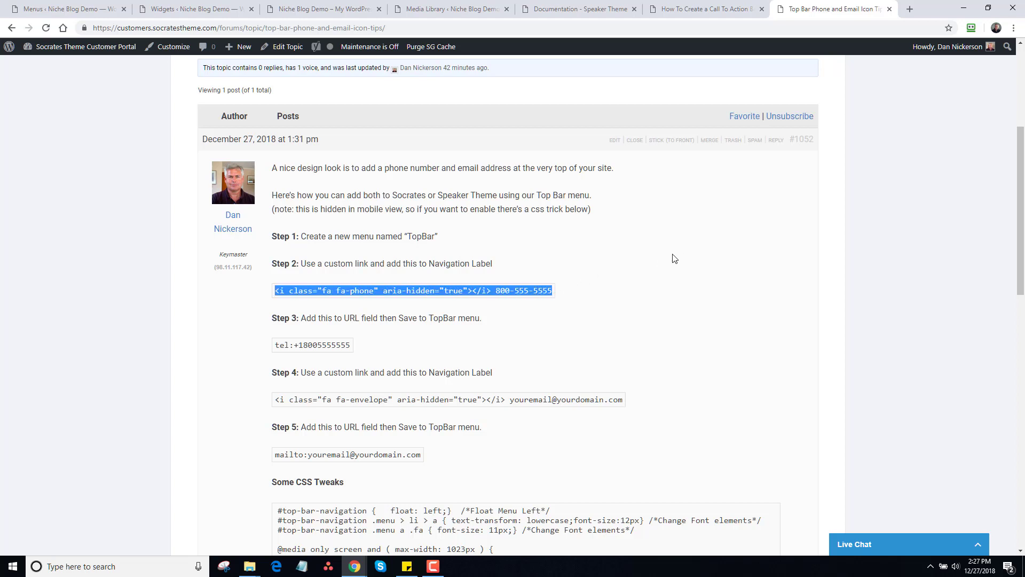
{"action": "left_click", "coordinate": [206, 12]}
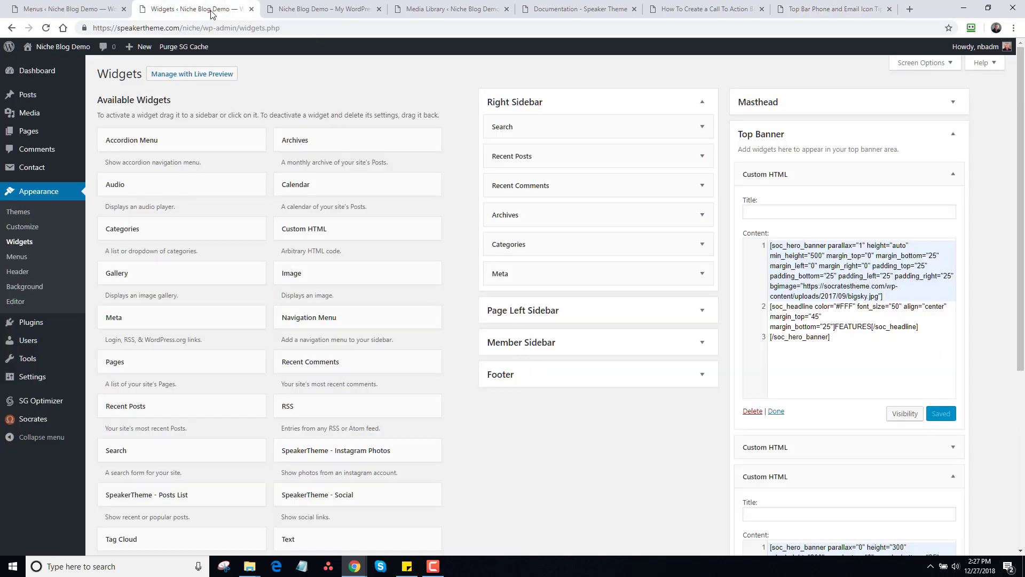
{"action": "left_click", "coordinate": [252, 10]}
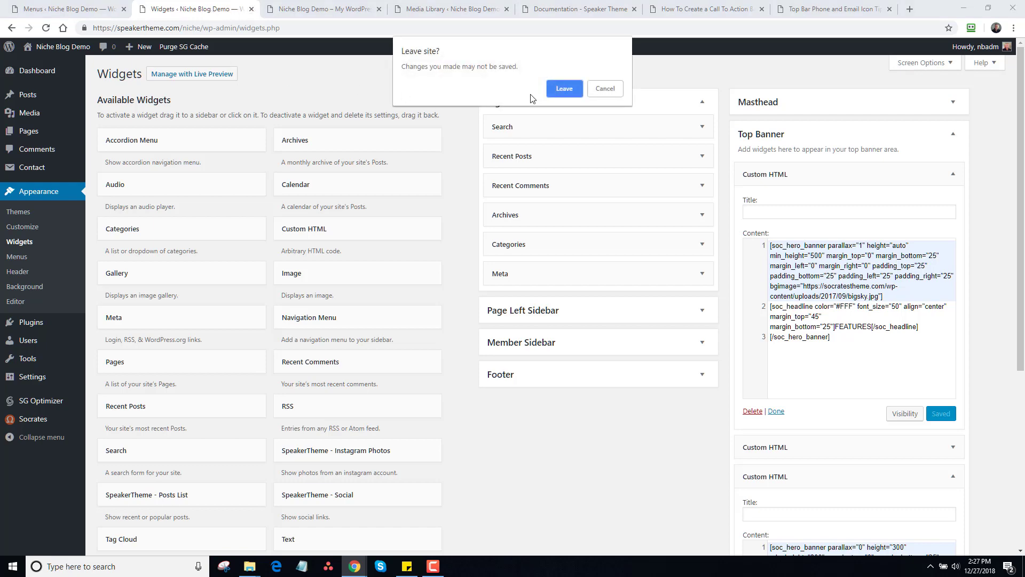
{"action": "left_click", "coordinate": [560, 91]}
Paste the phone icon code as the Link Text of a new custom link for the TopBar menu.
{"action": "left_click", "coordinate": [63, 7]}
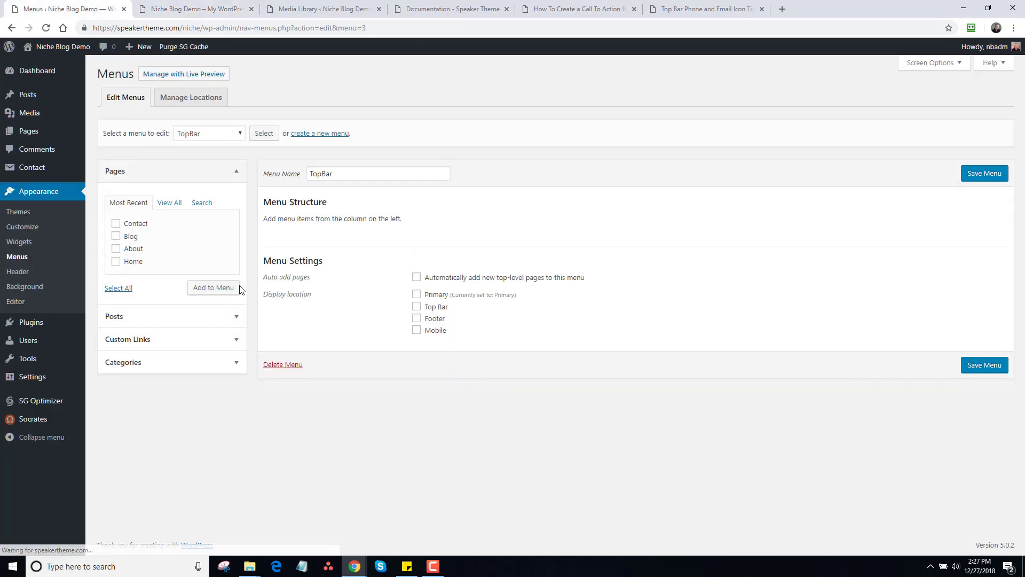
{"action": "left_click", "coordinate": [204, 340]}
{"action": "left_click", "coordinate": [192, 274]}
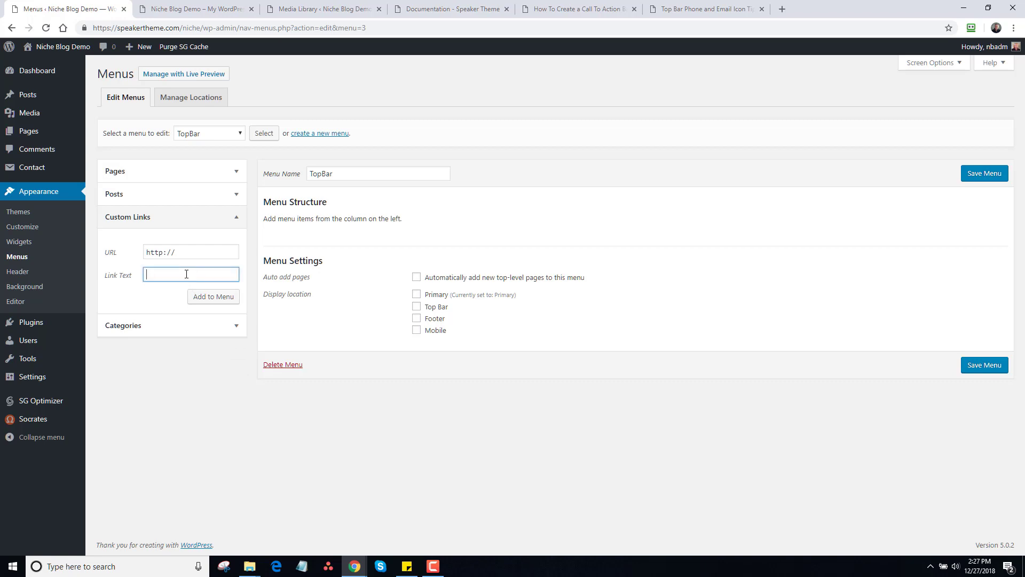
{"action": "key", "text": "ctrl+v"}
Copy the tel: phone link from the tips post and paste it as the custom link's URL.
{"action": "left_click", "coordinate": [667, 9]}
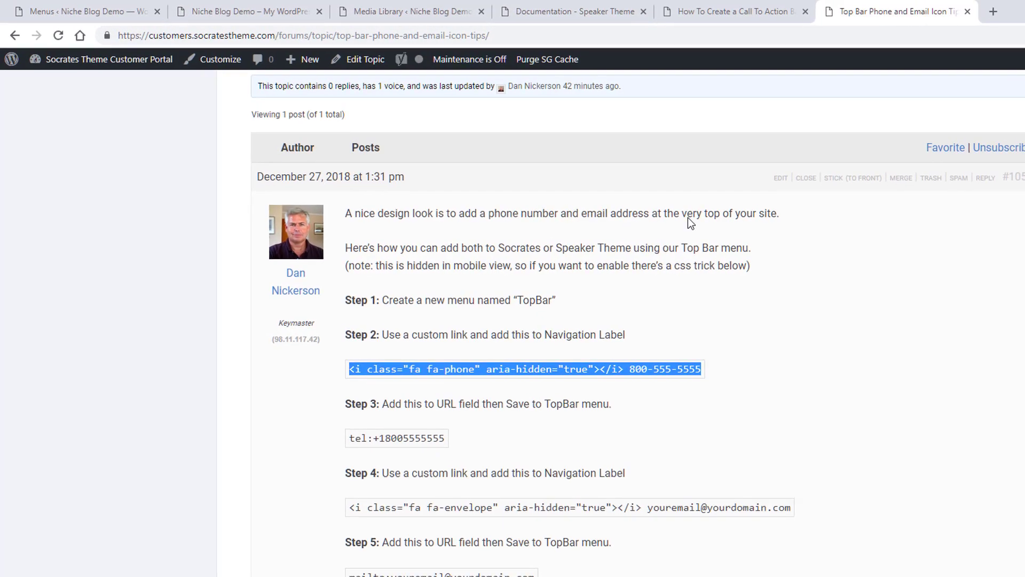
{"action": "left_click_drag", "start_coordinate": [352, 443], "coordinate": [451, 447]}
{"action": "key", "text": "ctrl+c"}
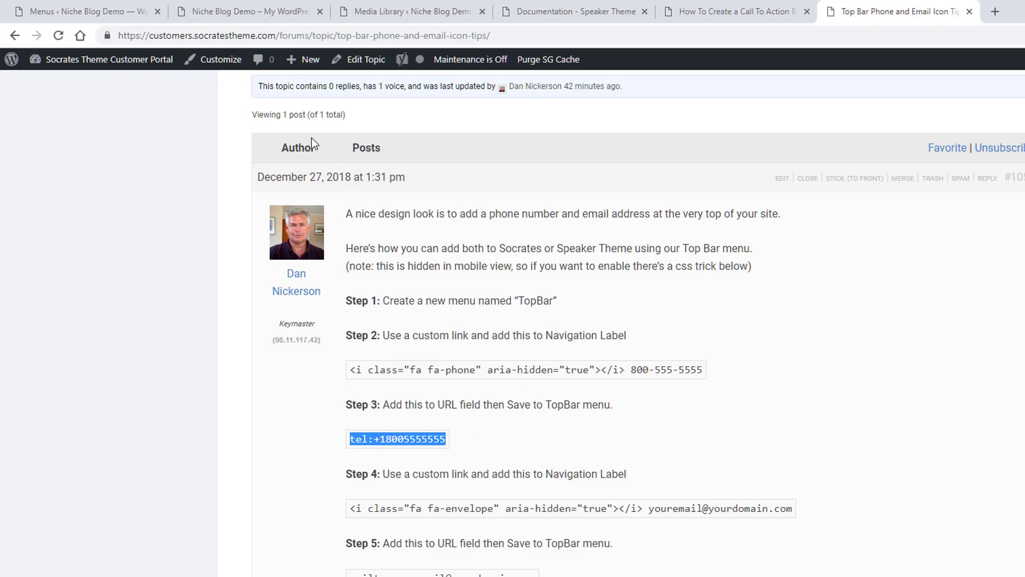
{"action": "left_click", "coordinate": [85, 11]}
{"action": "left_click", "coordinate": [134, 320]}
{"action": "key", "text": "ctrl+v"}
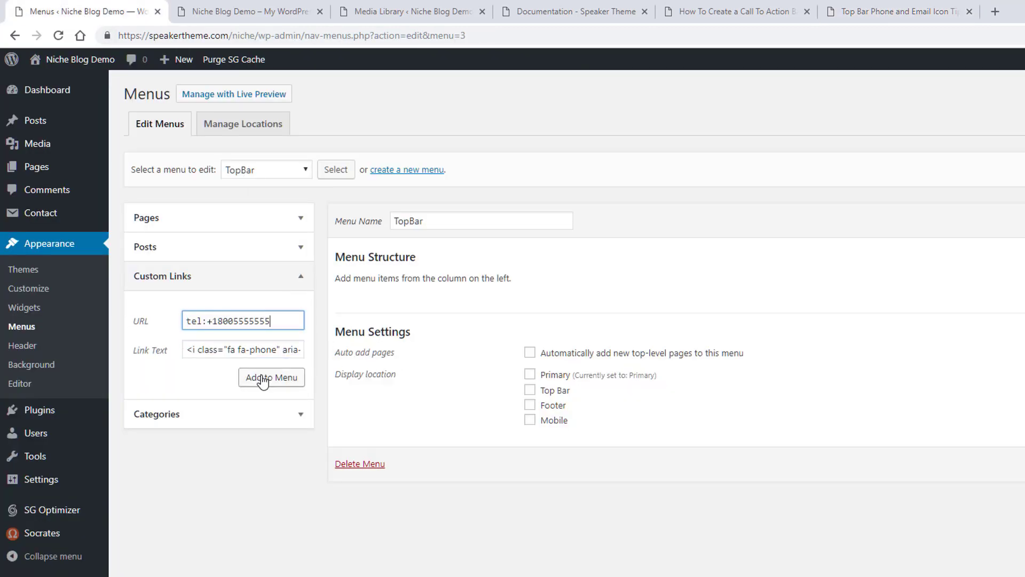
Add the phone link to the TopBar menu, assign the menu to the Top Bar location, save it, and view the live home page.
{"action": "left_click", "coordinate": [271, 377]}
{"action": "left_click", "coordinate": [529, 438]}
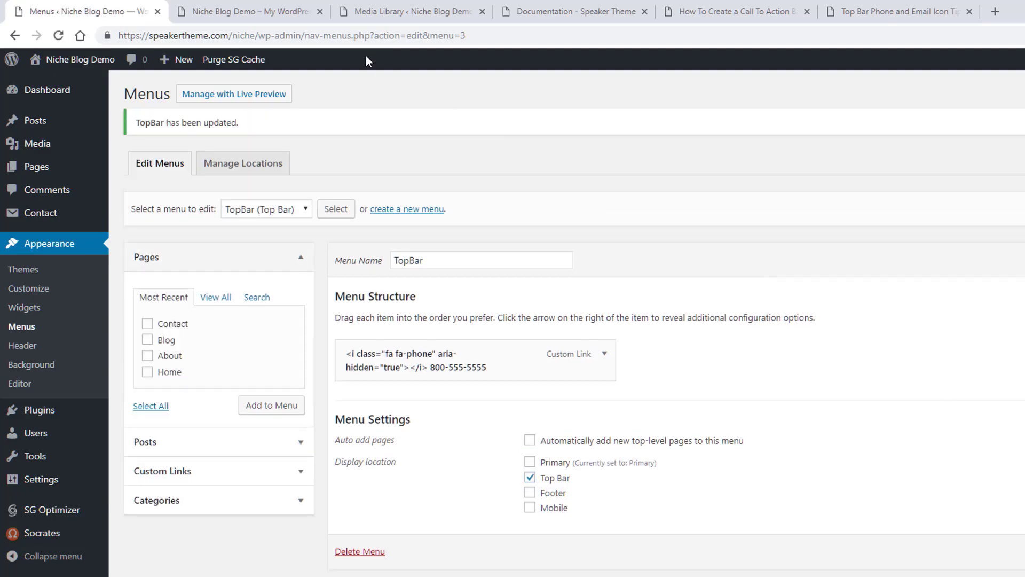
{"action": "left_click", "coordinate": [260, 14]}
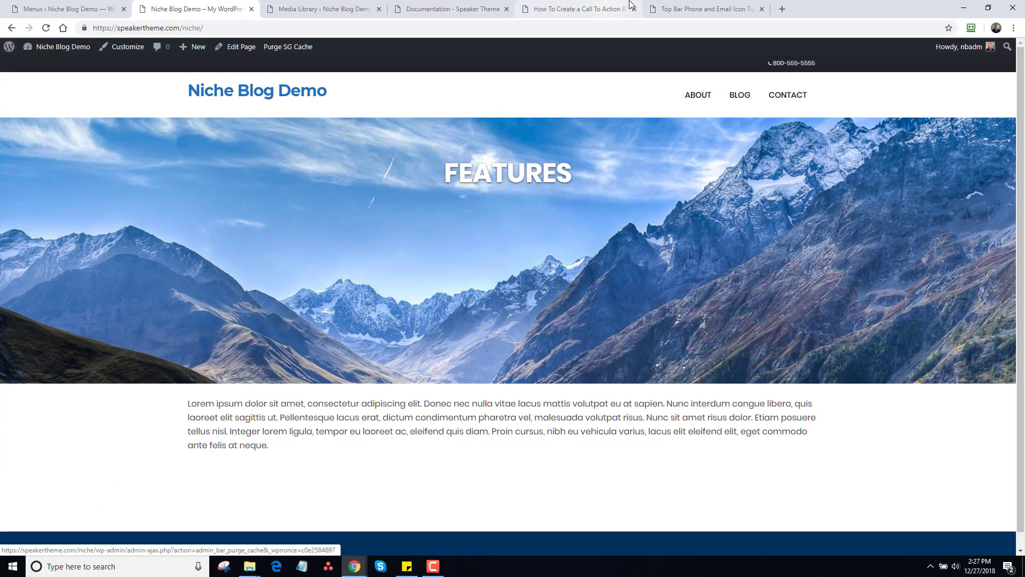
Copy the fa-envelope icon label code from the tips post and paste it as the Link Text of a new custom link.
{"action": "left_click", "coordinate": [689, 10]}
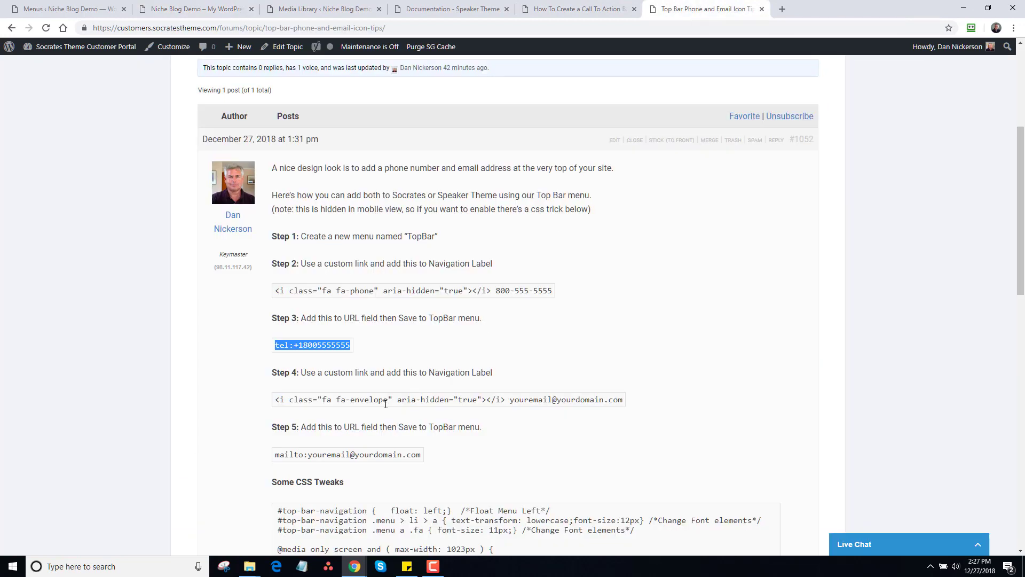
{"action": "left_click_drag", "start_coordinate": [277, 398], "coordinate": [634, 403]}
{"action": "key", "text": "ctrl+c"}
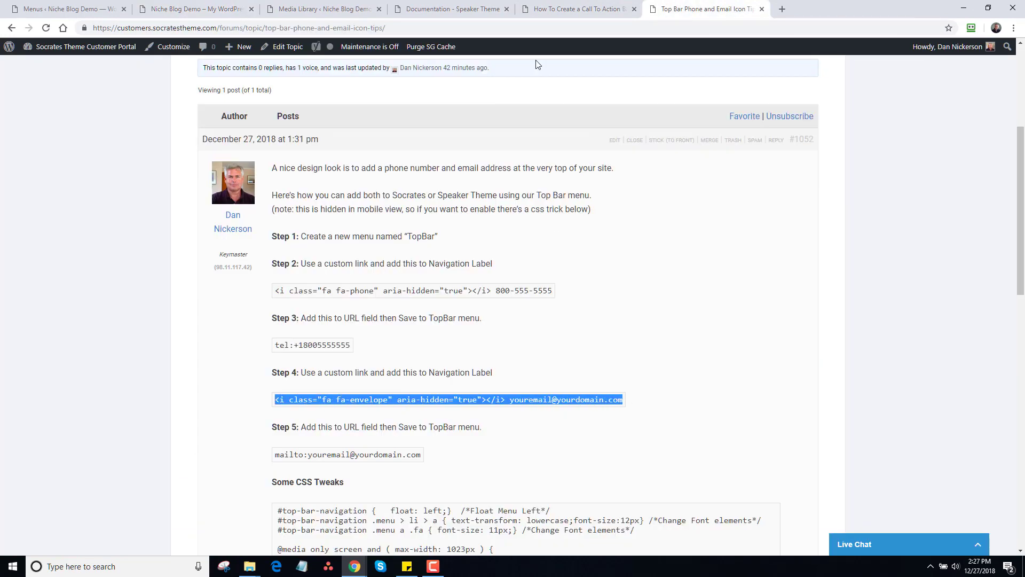
{"action": "left_click", "coordinate": [73, 10]}
{"action": "left_click", "coordinate": [194, 371]}
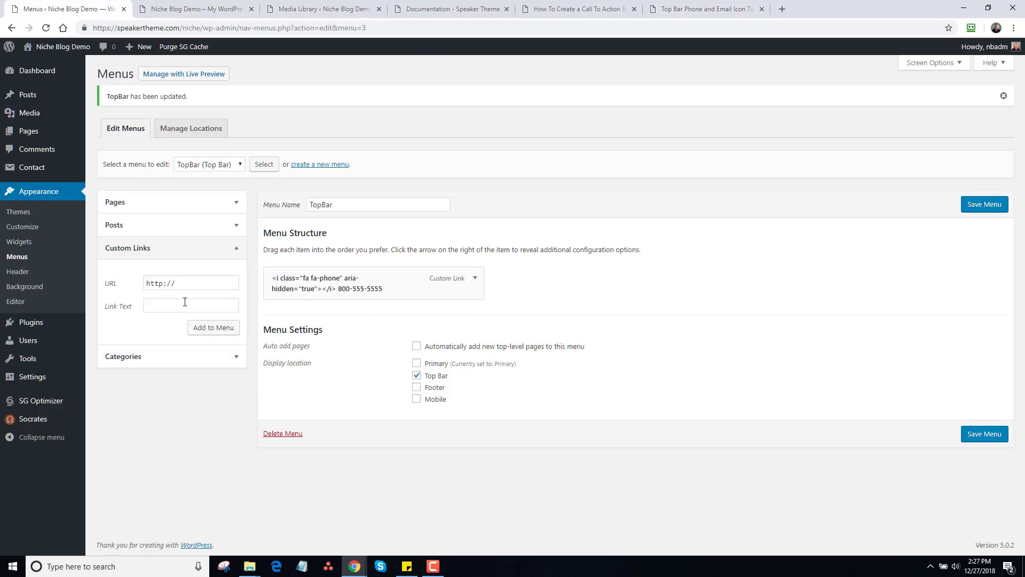
{"action": "left_click", "coordinate": [150, 303]}
{"action": "key", "text": "ctrl+v"}
Copy the mailto: link from the tips post and paste it as the email custom link's URL.
{"action": "left_click", "coordinate": [684, 10]}
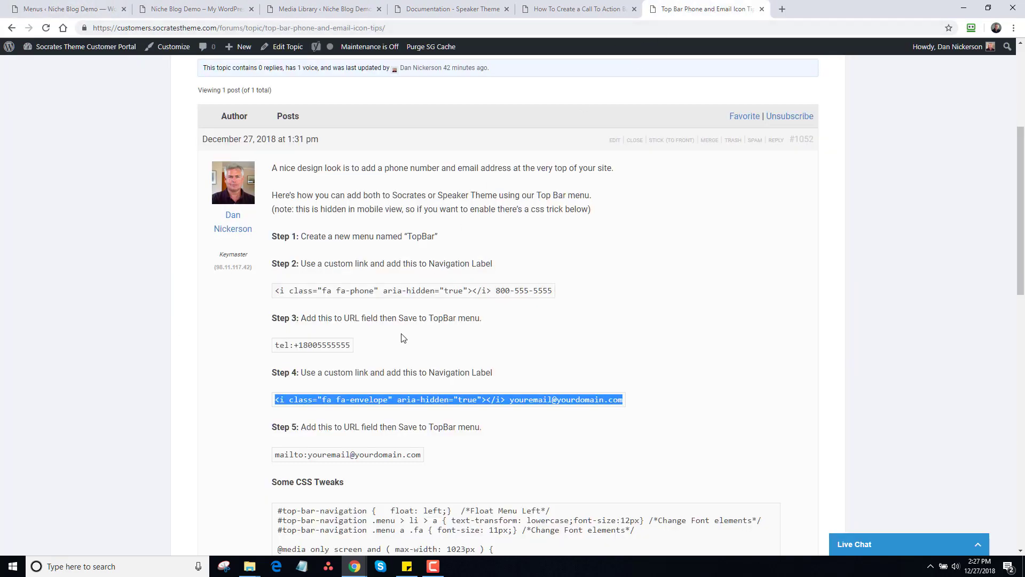
{"action": "left_click_drag", "start_coordinate": [276, 455], "coordinate": [421, 454]}
{"action": "key", "text": "ctrl+c"}
{"action": "left_click", "coordinate": [69, 9]}
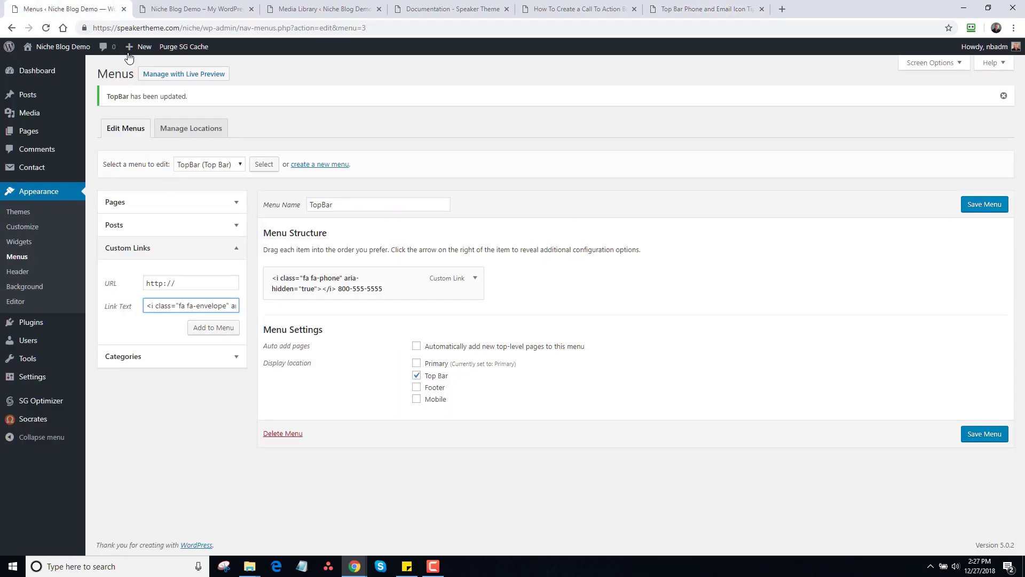
{"action": "left_click_drag", "start_coordinate": [184, 283], "coordinate": [134, 290]}
{"action": "key", "text": "ctrl+v"}
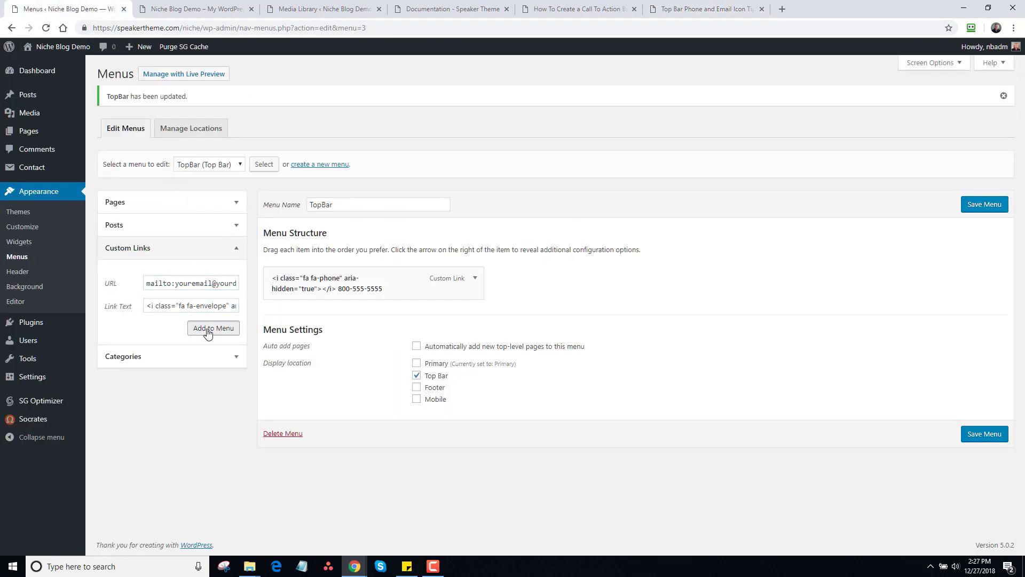
Add the email link to the TopBar menu, save the menu, and check the live home page.
{"action": "left_click", "coordinate": [212, 328]}
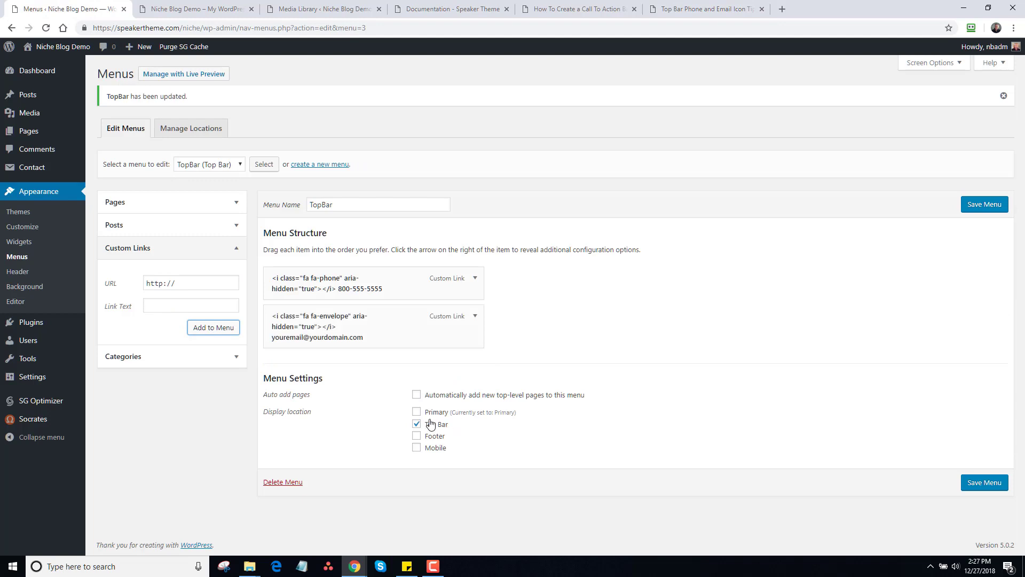
{"action": "left_click", "coordinate": [982, 209]}
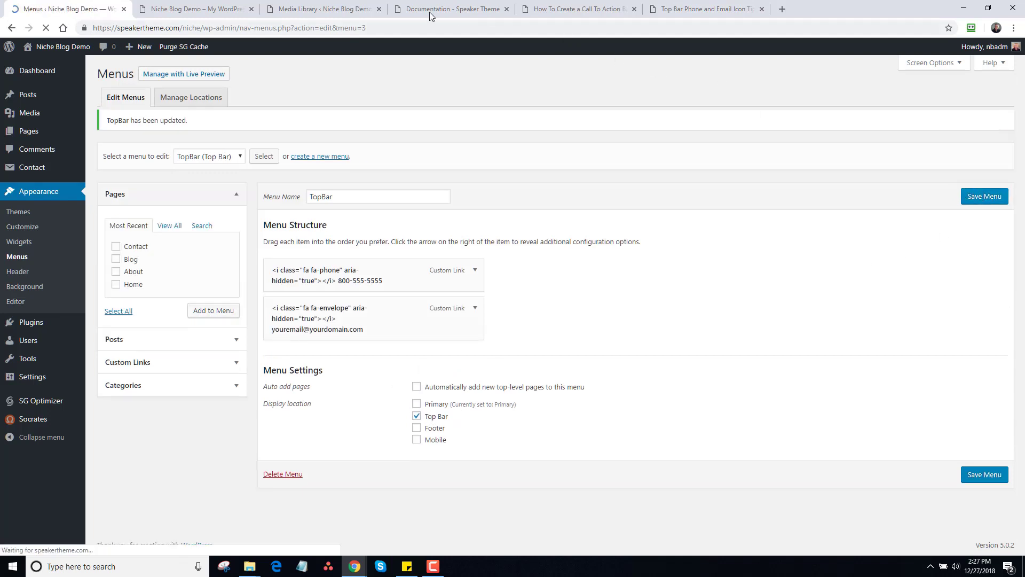
{"action": "left_click", "coordinate": [212, 12]}
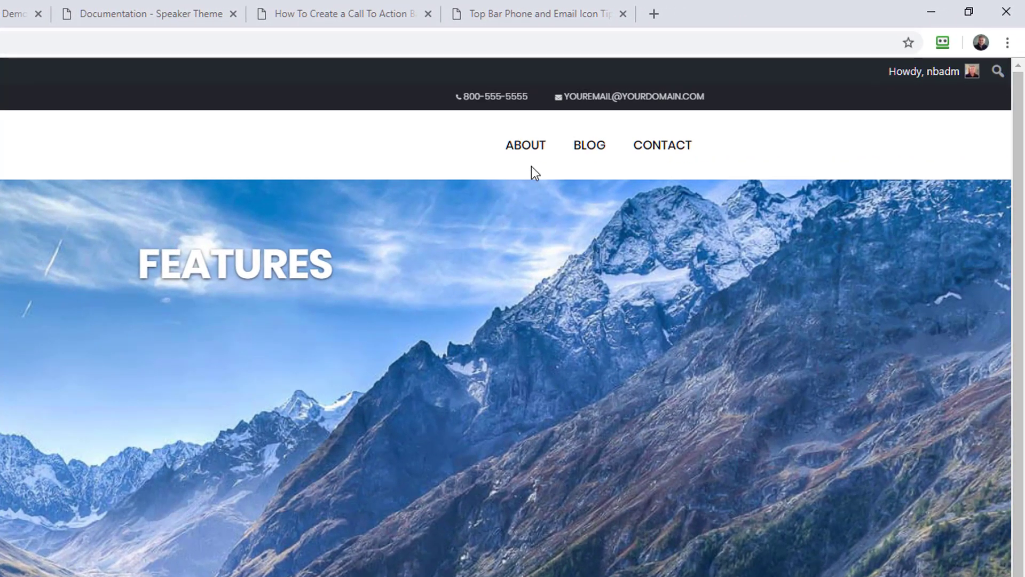
{"action": "scroll", "coordinate": [405, 321], "scroll_direction": "down", "scroll_amount": 1}
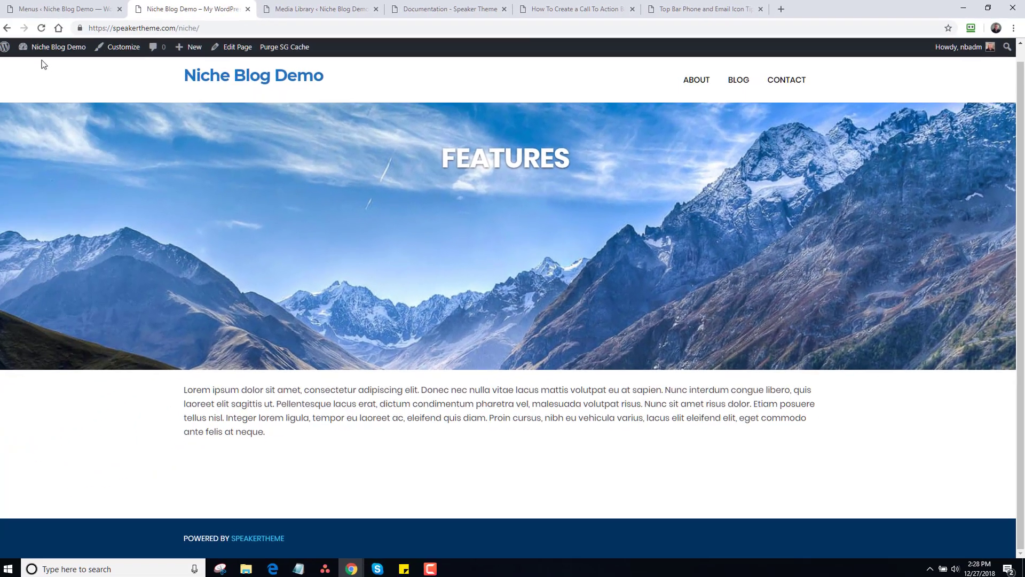
Open the site's widget settings and expand the last Custom HTML widget in the Top Banner area.
{"action": "mouse_move", "coordinate": [51, 48]}
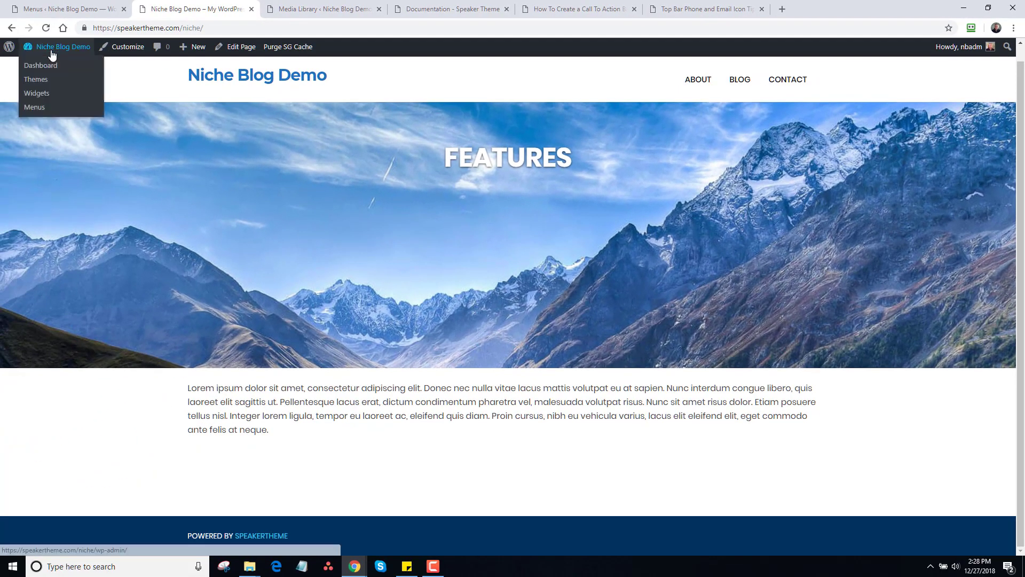
{"action": "left_click", "coordinate": [41, 94]}
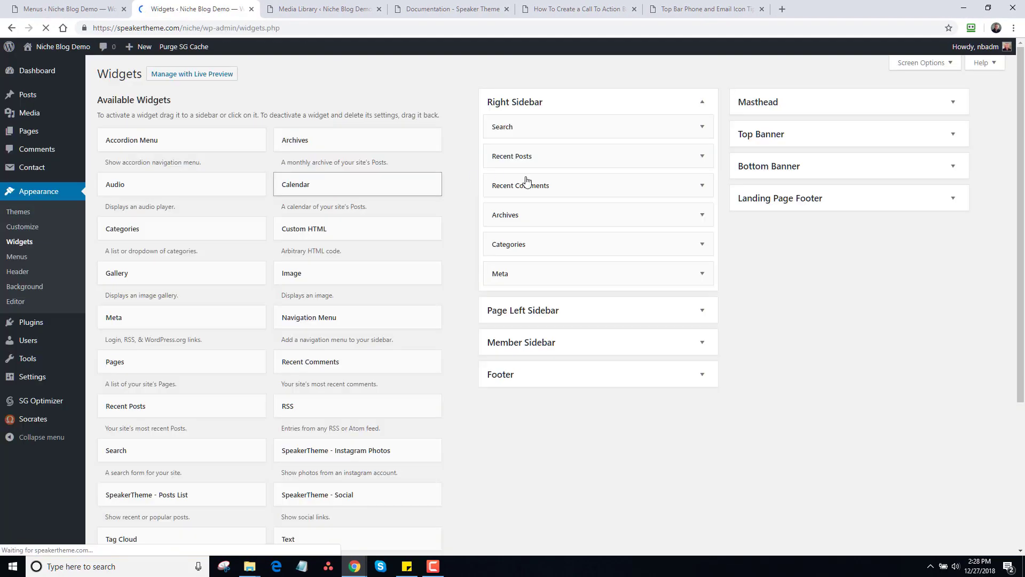
{"action": "left_click", "coordinate": [953, 134]}
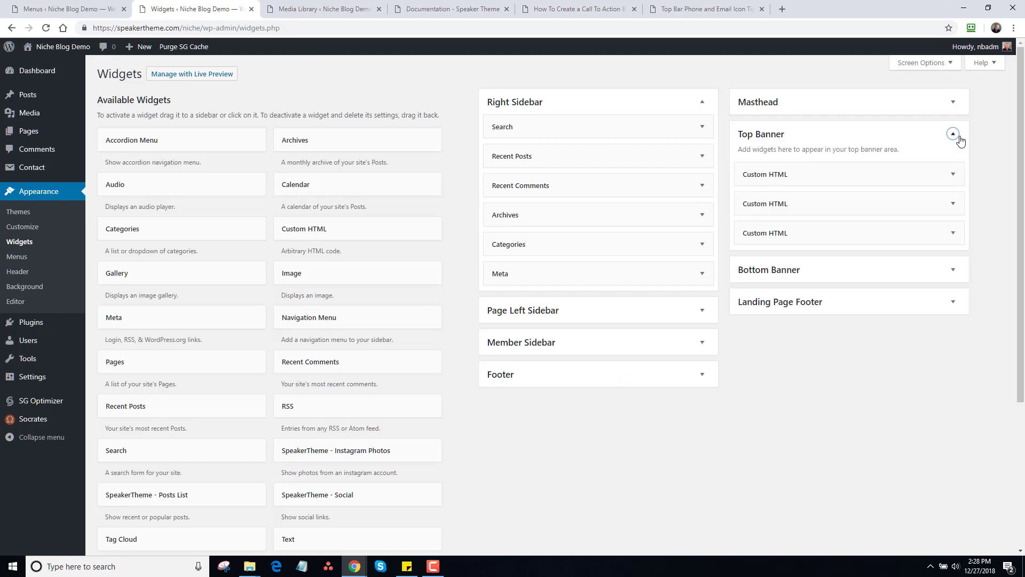
{"action": "left_click", "coordinate": [953, 233]}
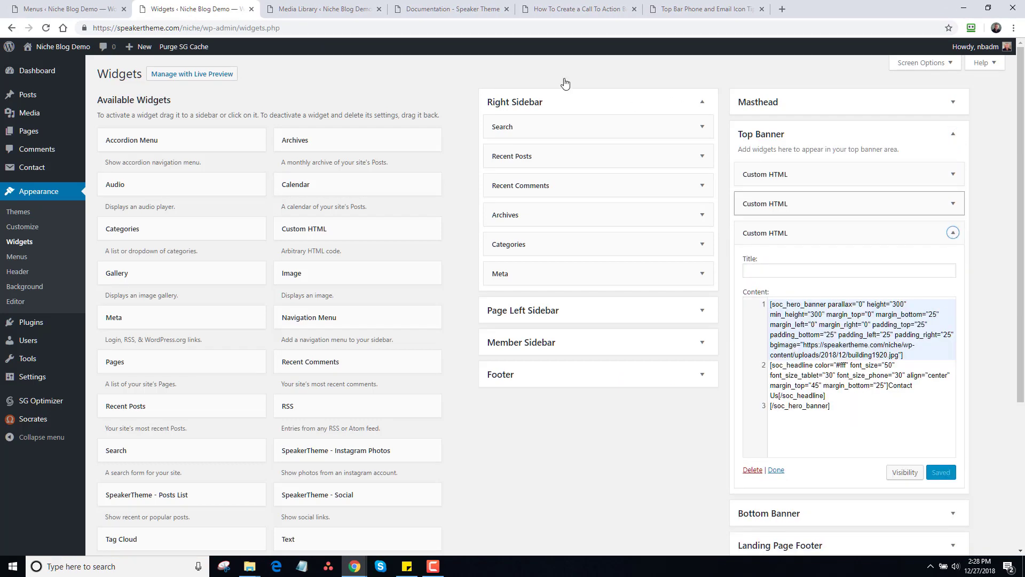
Copy the URL of the boston-skyline image from its attachment details in the Media Library.
{"action": "left_click", "coordinate": [323, 9]}
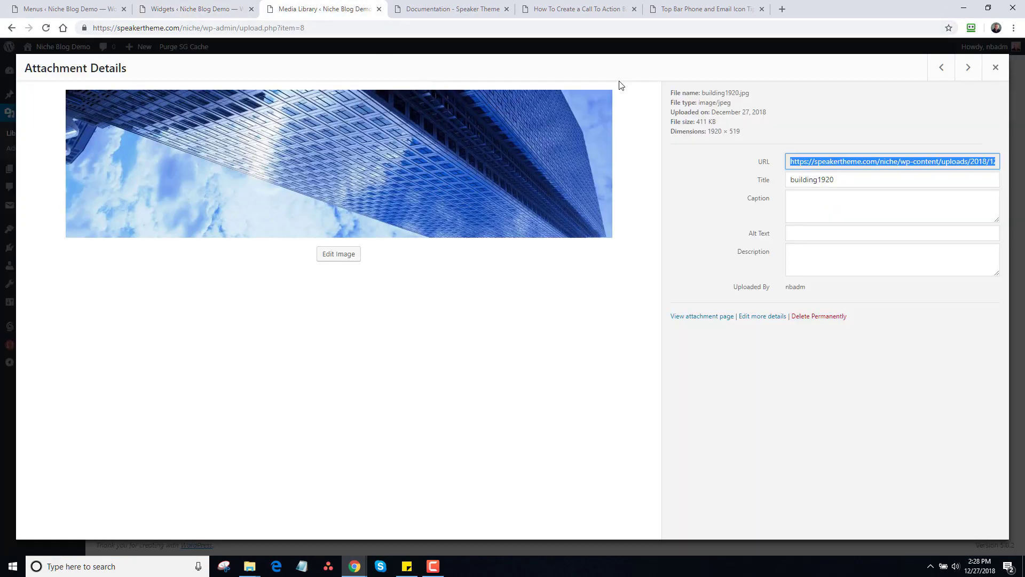
{"action": "key", "text": "Escape"}
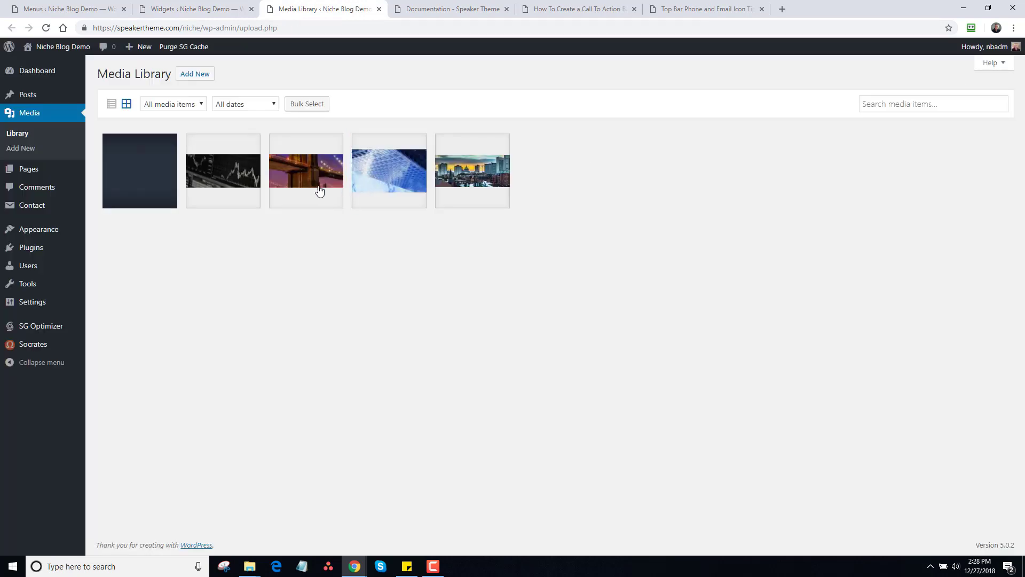
{"action": "left_click", "coordinate": [445, 176]}
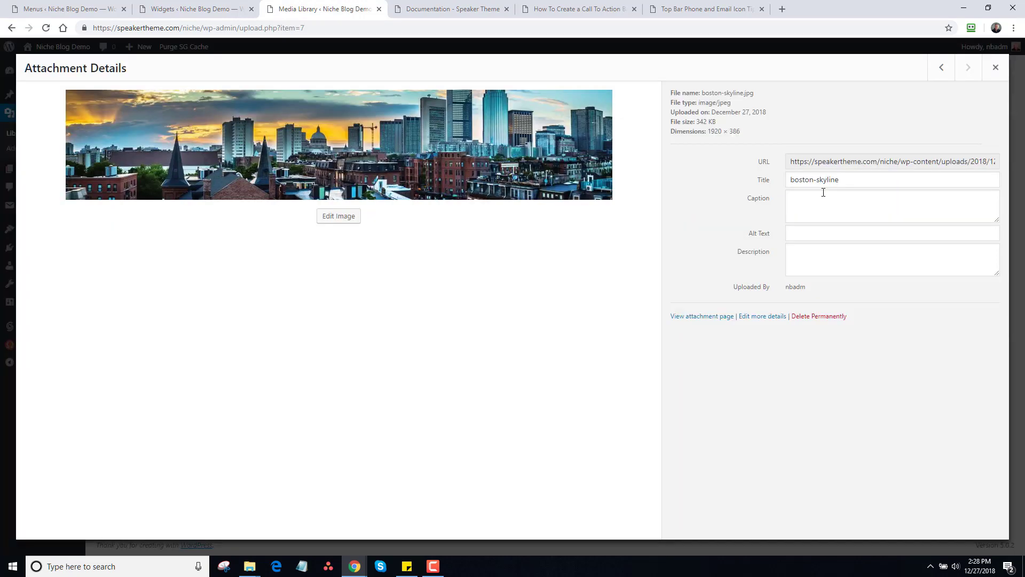
{"action": "left_click", "coordinate": [882, 162]}
{"action": "triple_click", "coordinate": [882, 162]}
{"action": "key", "text": "ctrl+c"}
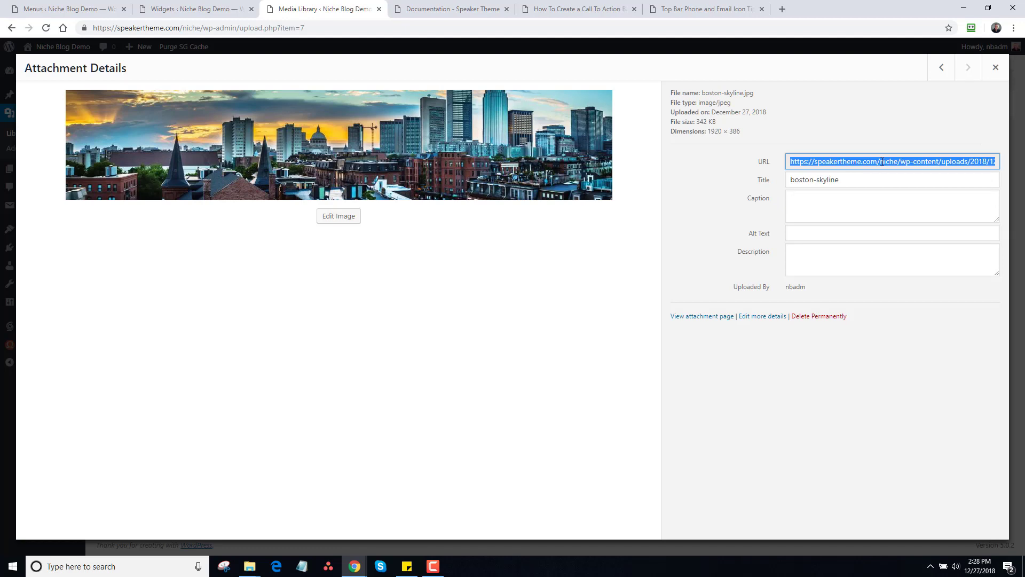
Replace the bgimage URL in the first Top Banner Custom HTML widget with the copied boston-skyline URL and set min_height to 400.
{"action": "left_click", "coordinate": [206, 9]}
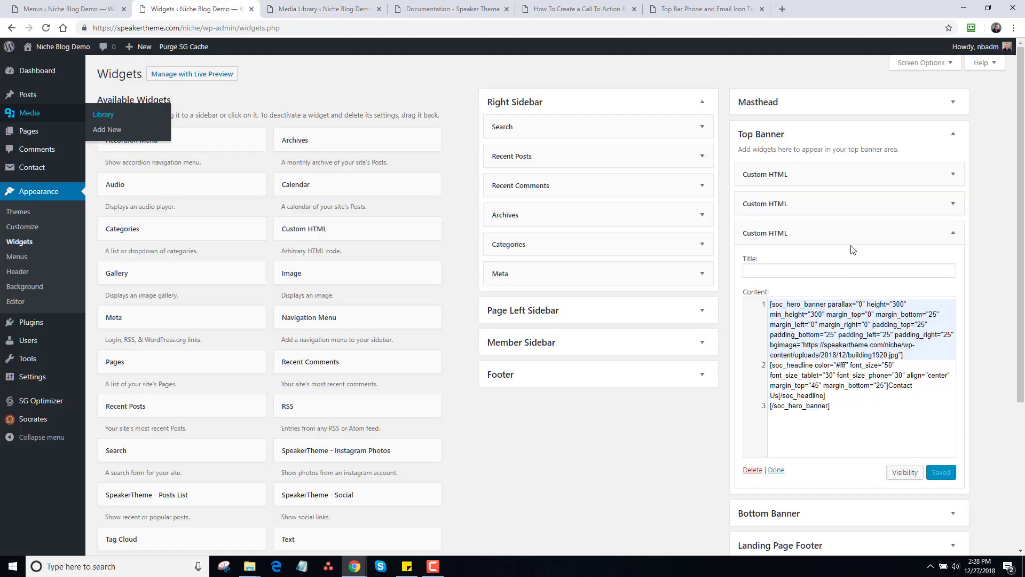
{"action": "left_click", "coordinate": [848, 174]}
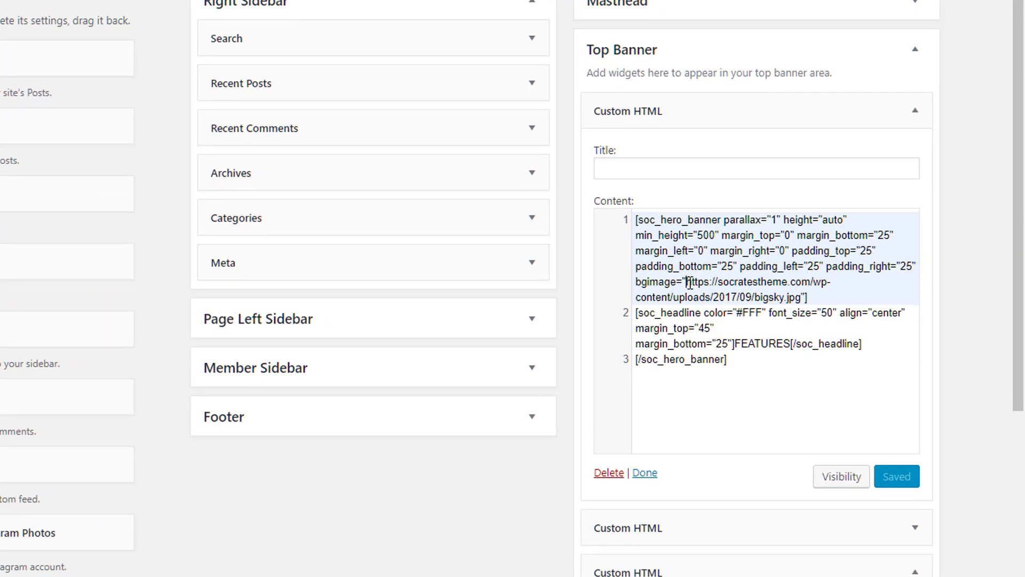
{"action": "left_click_drag", "start_coordinate": [689, 282], "coordinate": [805, 296]}
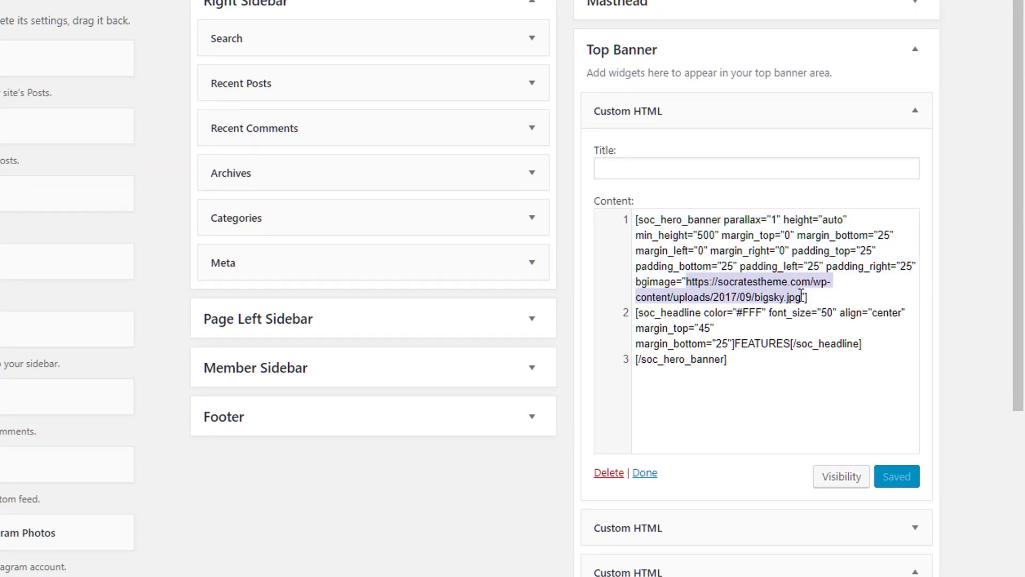
{"action": "key", "text": "ctrl+v"}
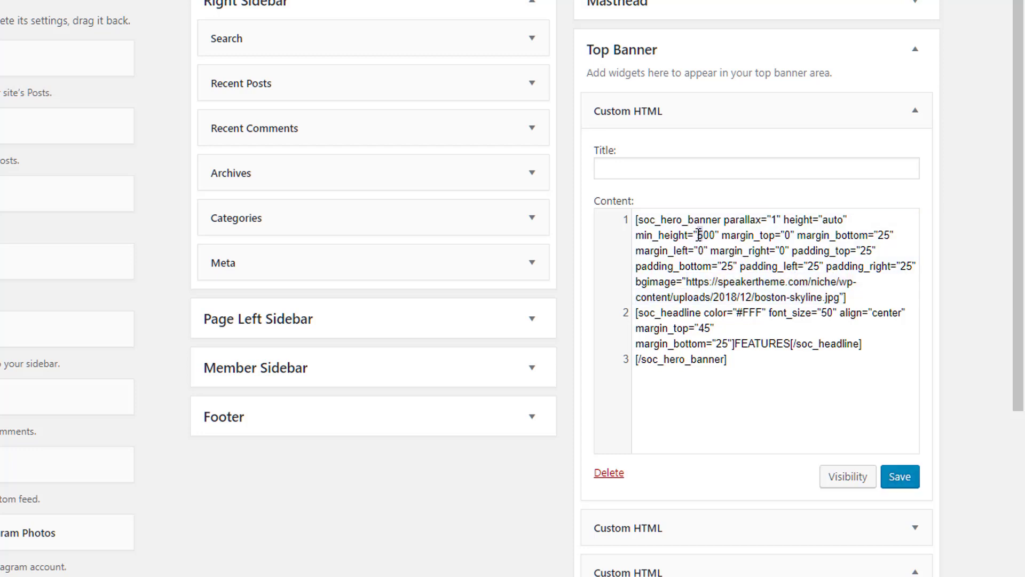
{"action": "left_click", "coordinate": [700, 235]}
{"action": "key", "text": "Delete"}
{"action": "type", "text": "4"}
Change the banner's headline text from FEATURES to WELCOME, save the widget, and check the live home page.
{"action": "left_click", "coordinate": [811, 312]}
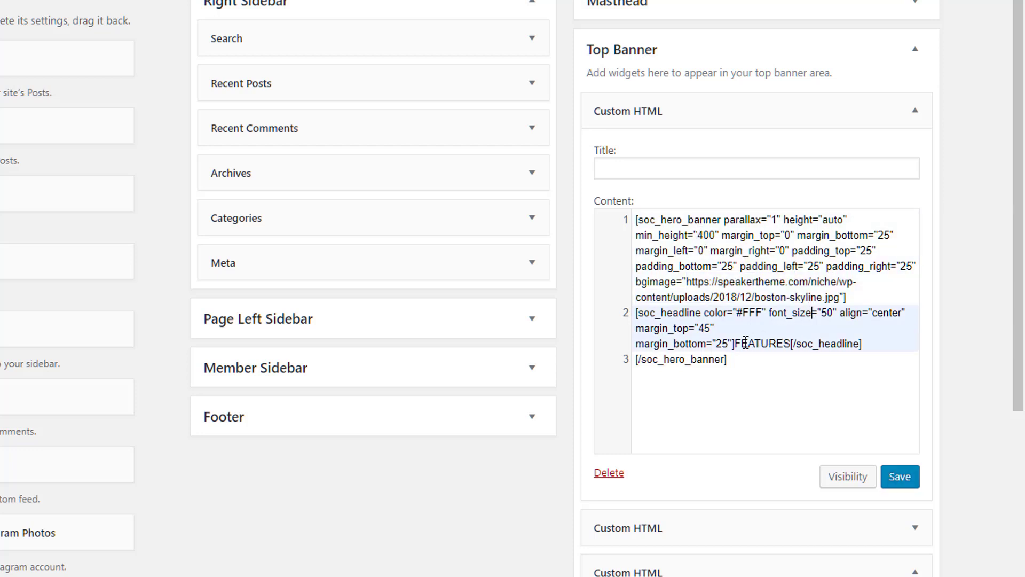
{"action": "left_click_drag", "start_coordinate": [735, 343], "coordinate": [791, 344]}
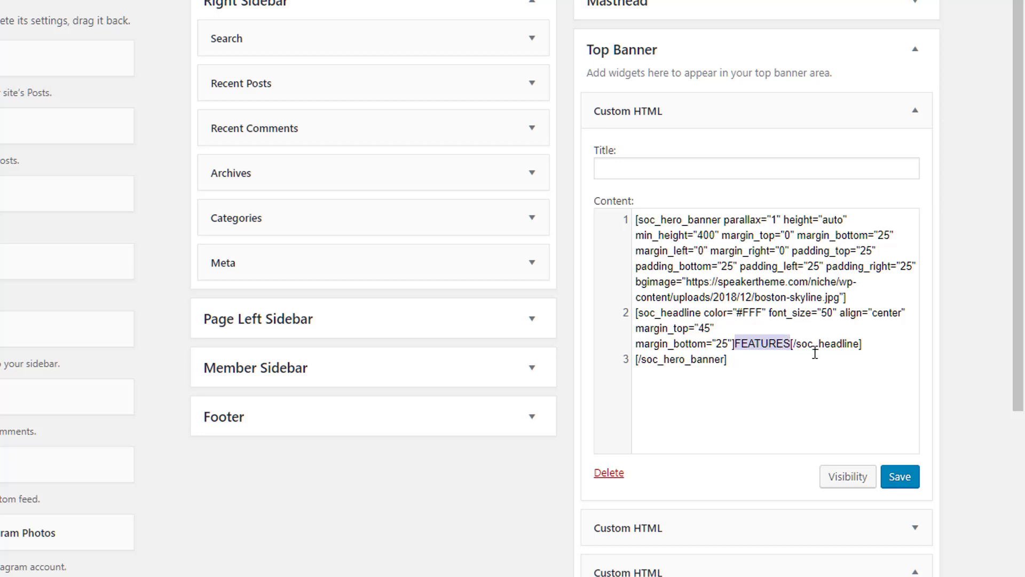
{"action": "type", "text": "w"}
{"action": "key", "text": "BackSpace"}
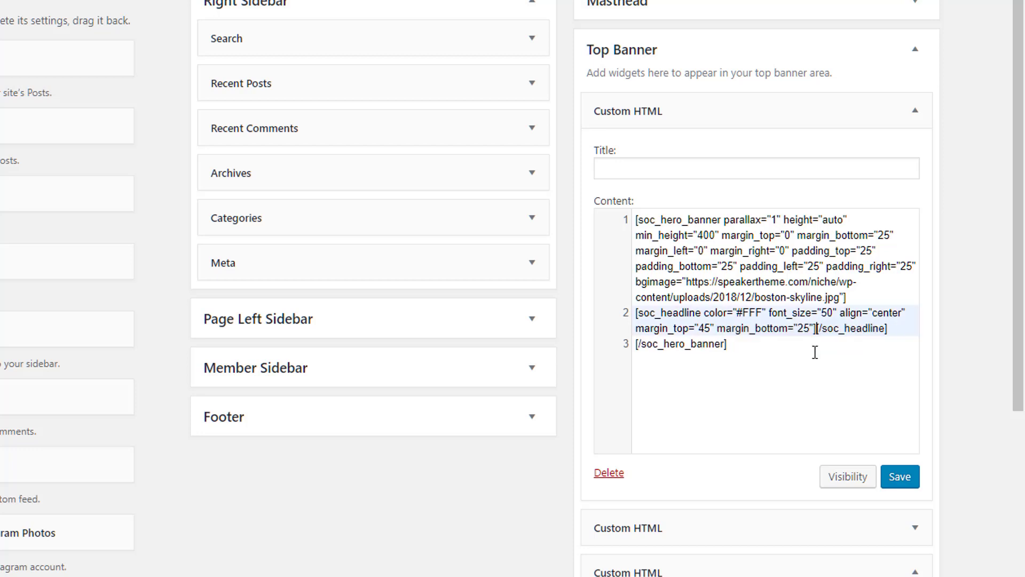
{"action": "type", "text": "WELCOME"}
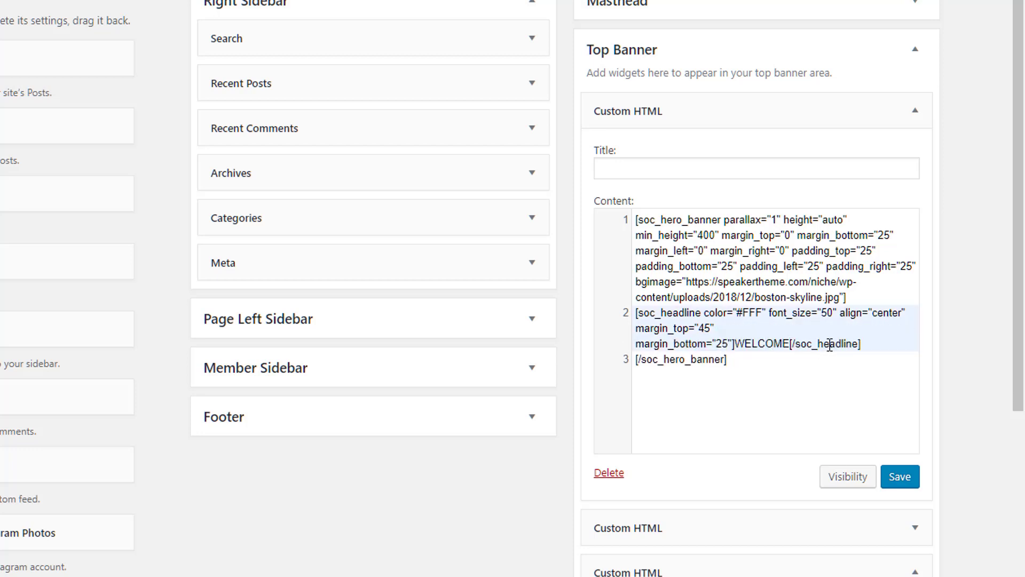
{"action": "left_click", "coordinate": [899, 476]}
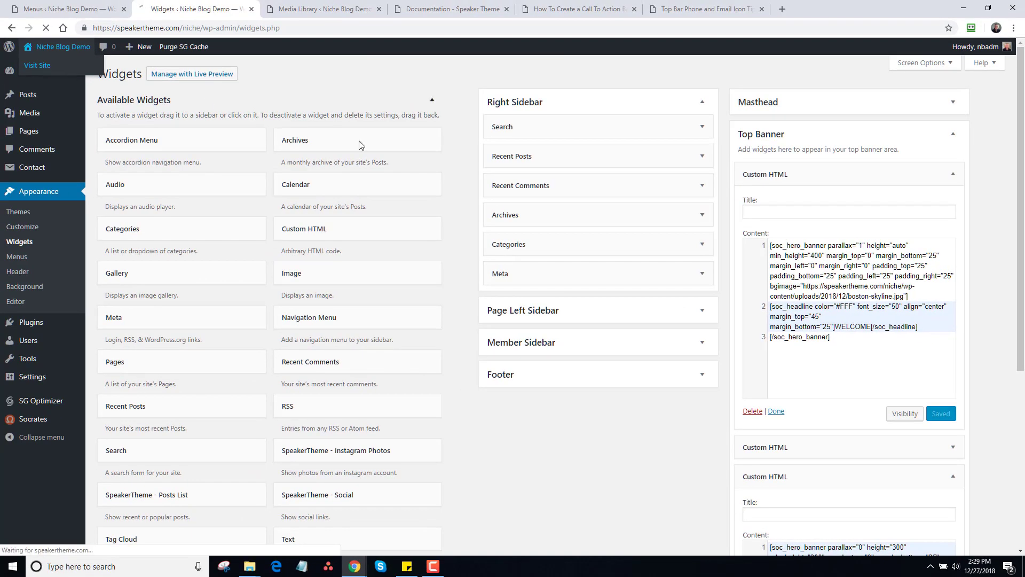
{"action": "key", "text": "ctrl+Tab"}
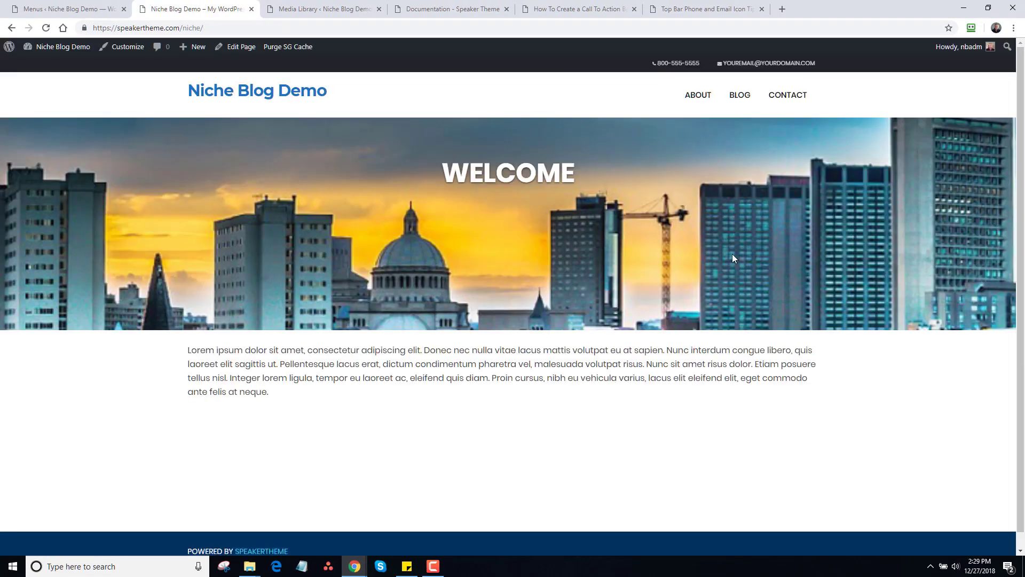
{"action": "scroll", "coordinate": [1019, 177], "scroll_direction": "down", "scroll_amount": 1}
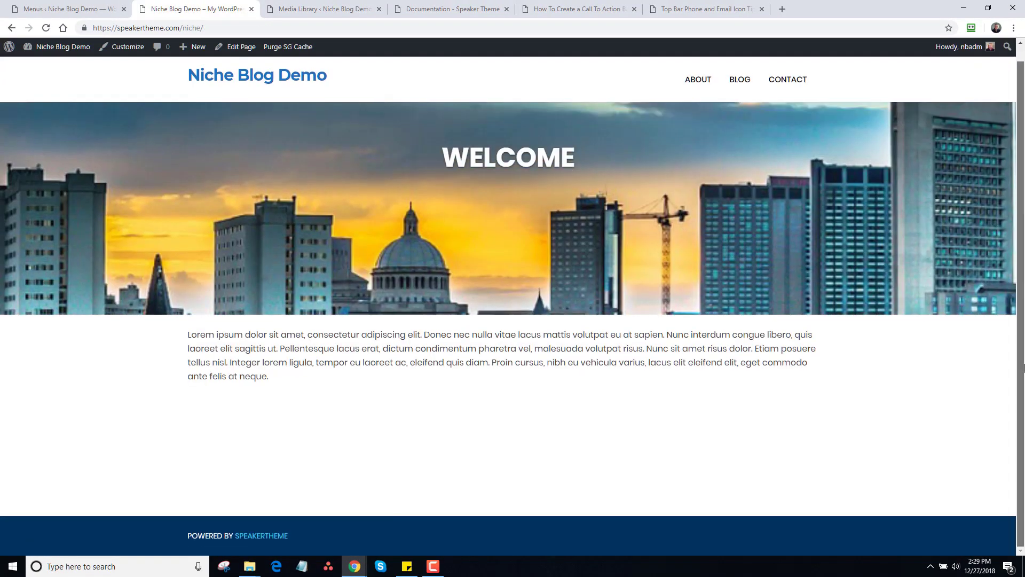
{"action": "scroll", "coordinate": [938, 226], "scroll_direction": "up", "scroll_amount": 1}
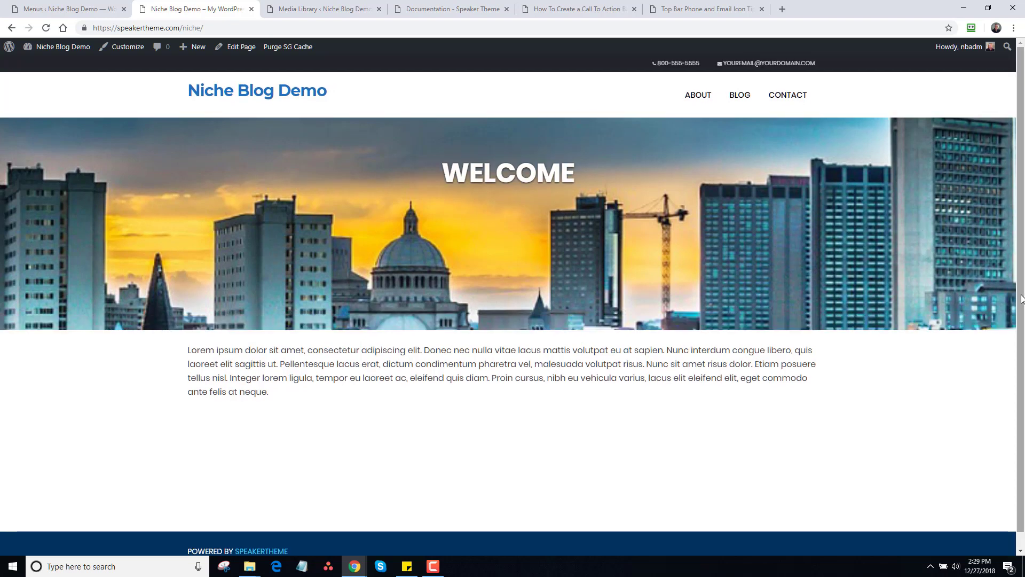
{"action": "scroll", "coordinate": [1021, 299], "scroll_direction": "down", "scroll_amount": 1}
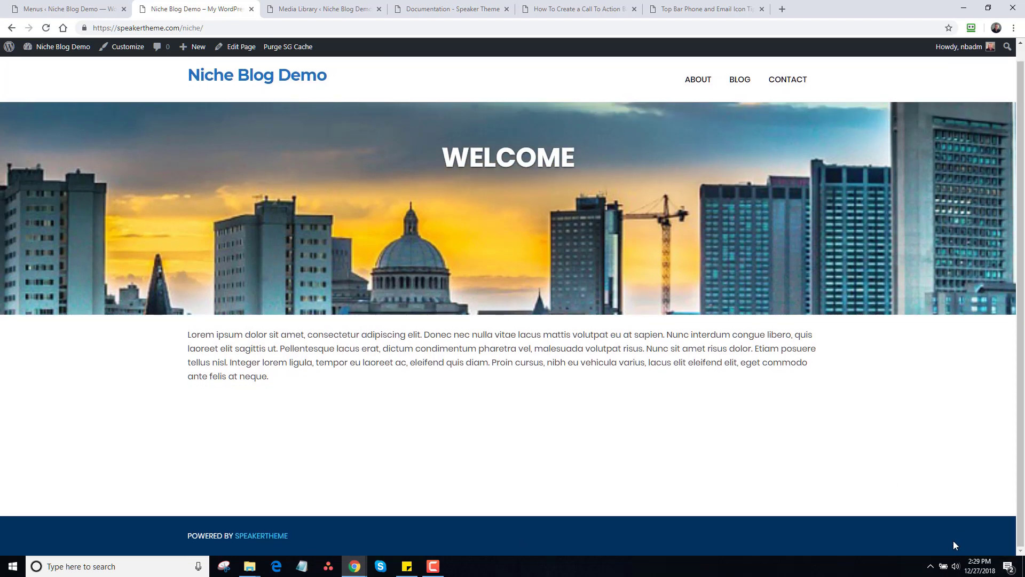
Assign the Primary menu to the Footer display location as well, save the menu, and check the live home page.
{"action": "mouse_move", "coordinate": [58, 46]}
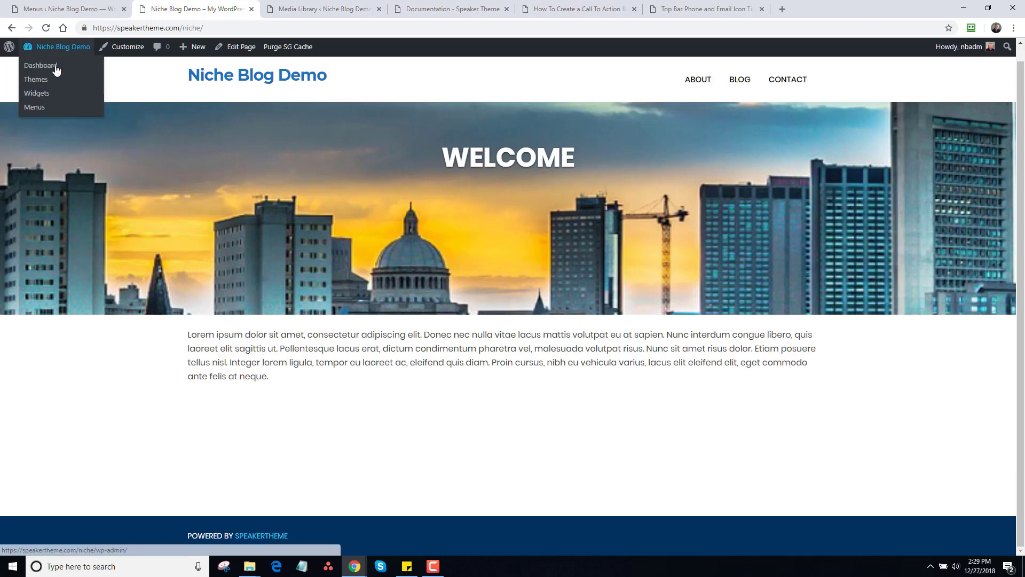
{"action": "left_click", "coordinate": [39, 108]}
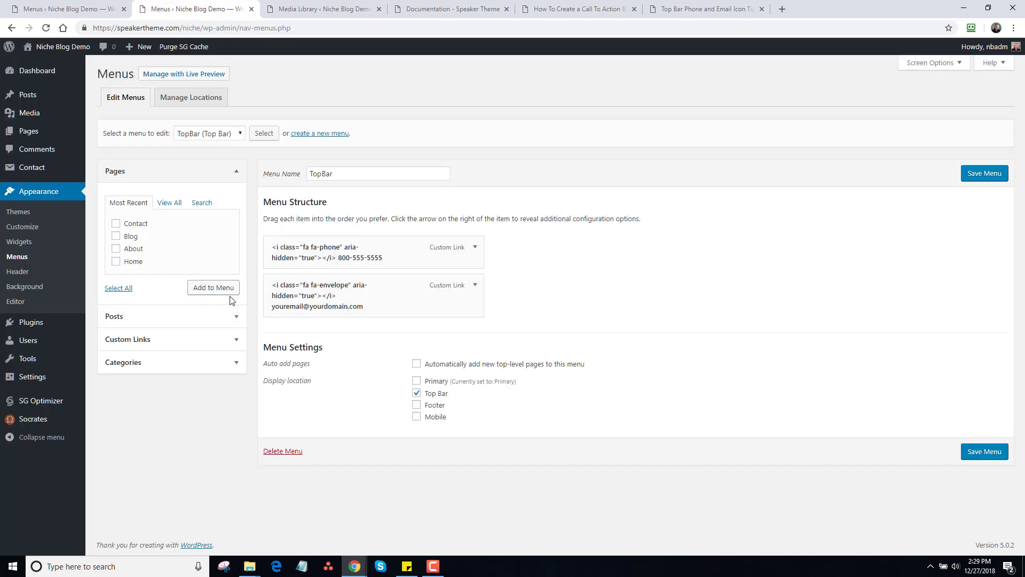
{"action": "left_click", "coordinate": [211, 133]}
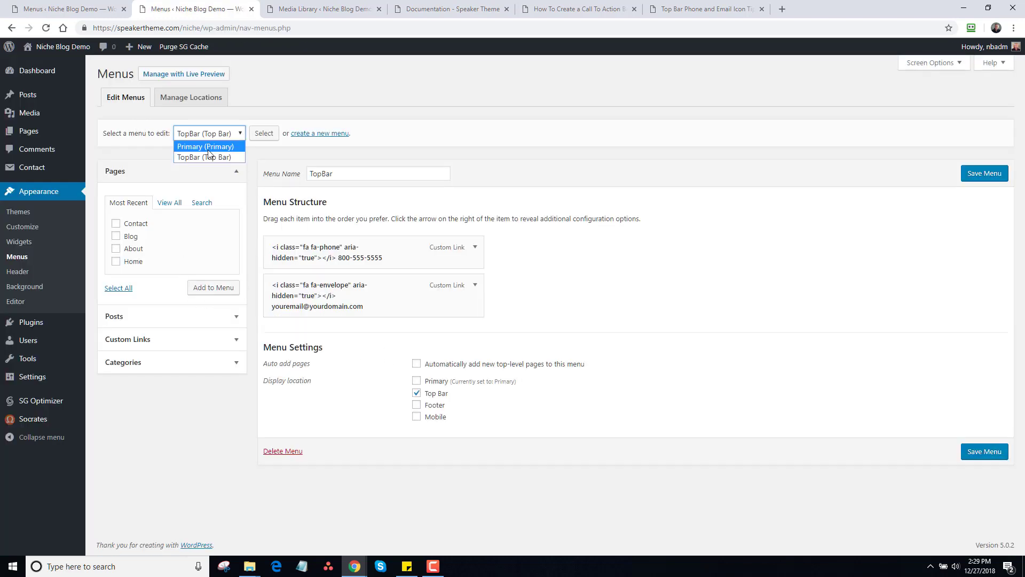
{"action": "left_click", "coordinate": [207, 145]}
{"action": "left_click", "coordinate": [262, 135]}
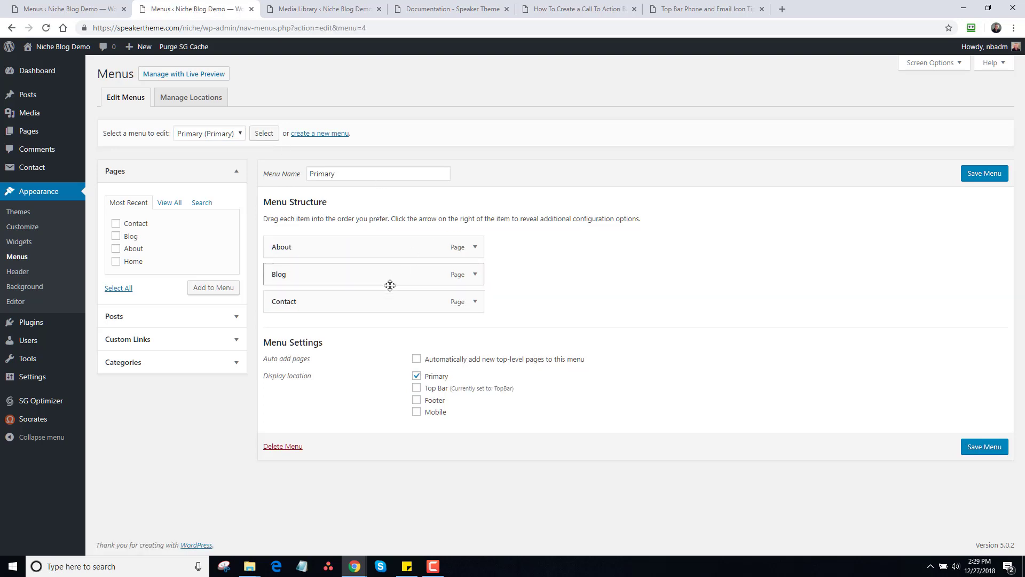
{"action": "left_click", "coordinate": [416, 400]}
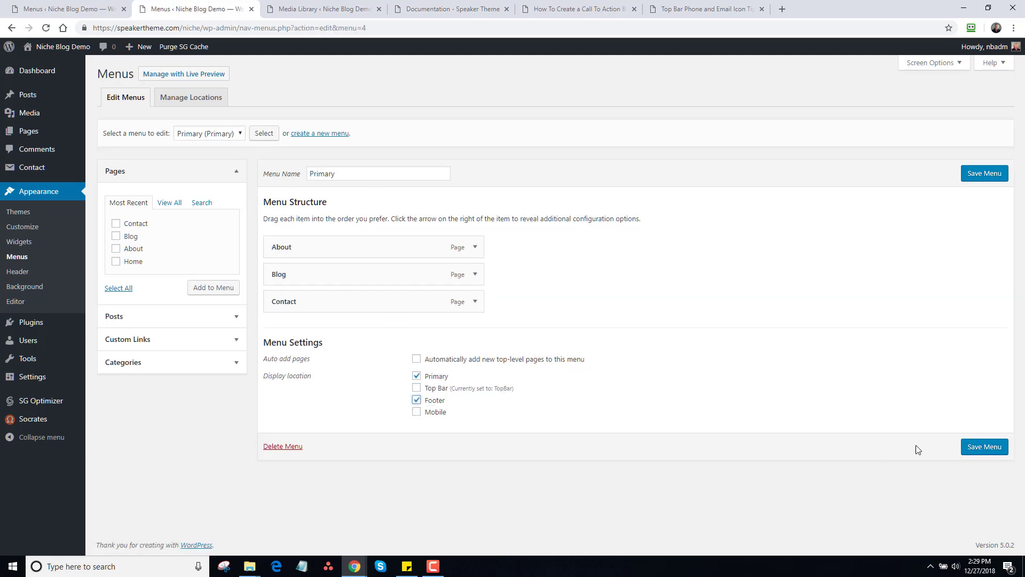
{"action": "left_click", "coordinate": [984, 446]}
{"action": "left_click", "coordinate": [47, 64]}
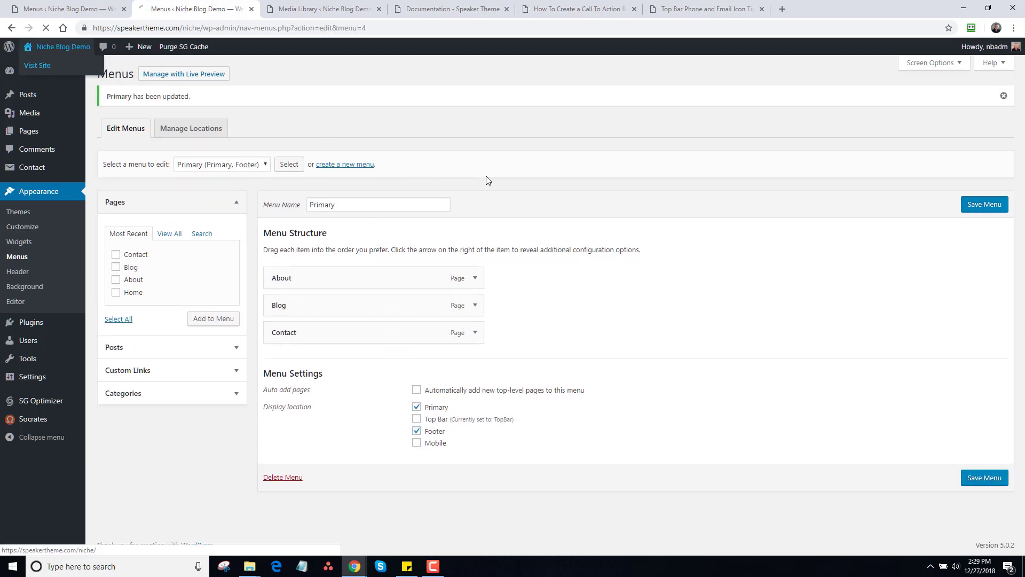
{"action": "scroll", "coordinate": [973, 382], "scroll_direction": "down", "scroll_amount": 1}
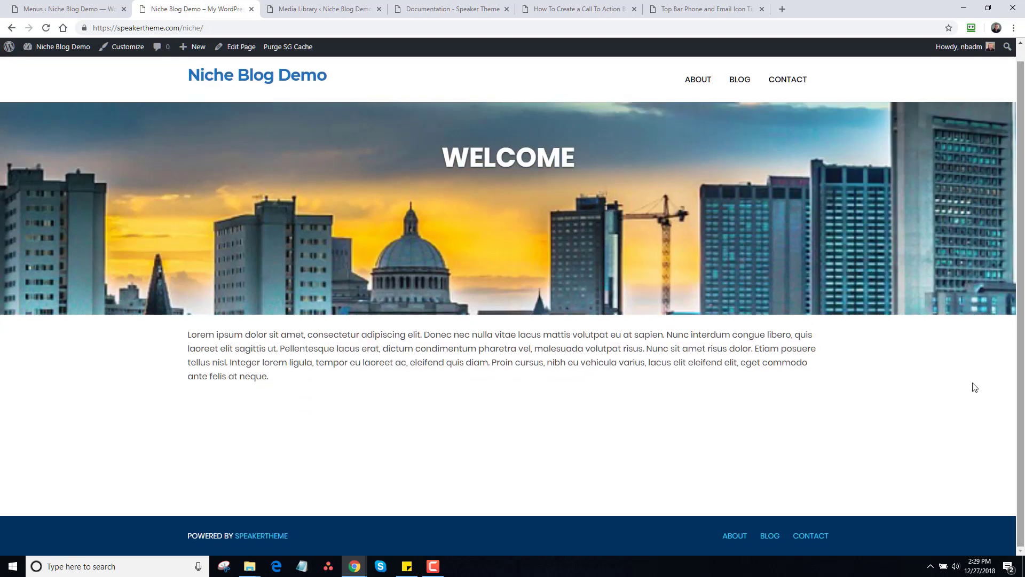
{"action": "scroll", "coordinate": [852, 336], "scroll_direction": "up", "scroll_amount": 1}
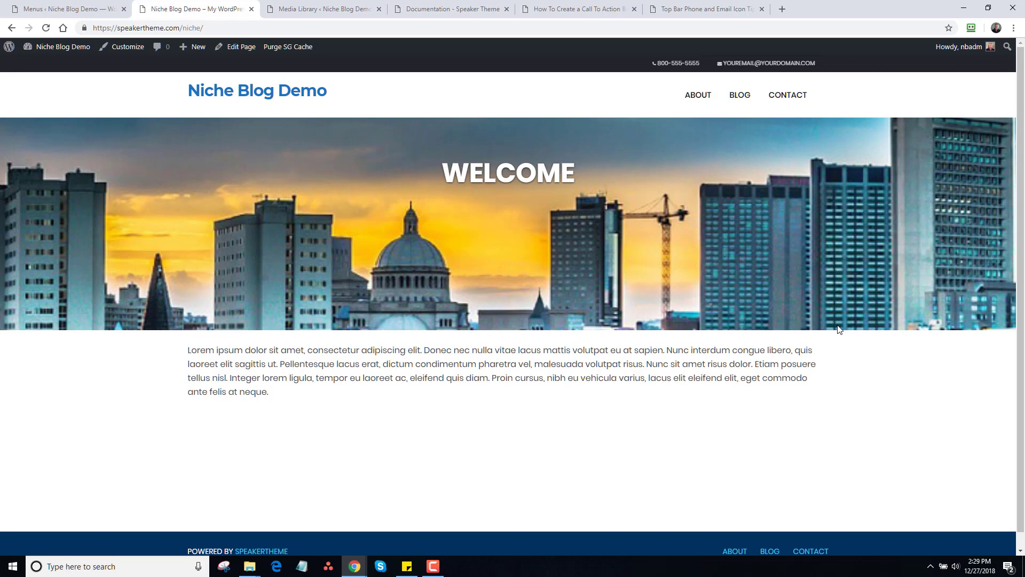
Check the live Blog page and copy all the Contact Us banner code from the last Top Banner Custom HTML widget.
{"action": "left_click", "coordinate": [742, 98]}
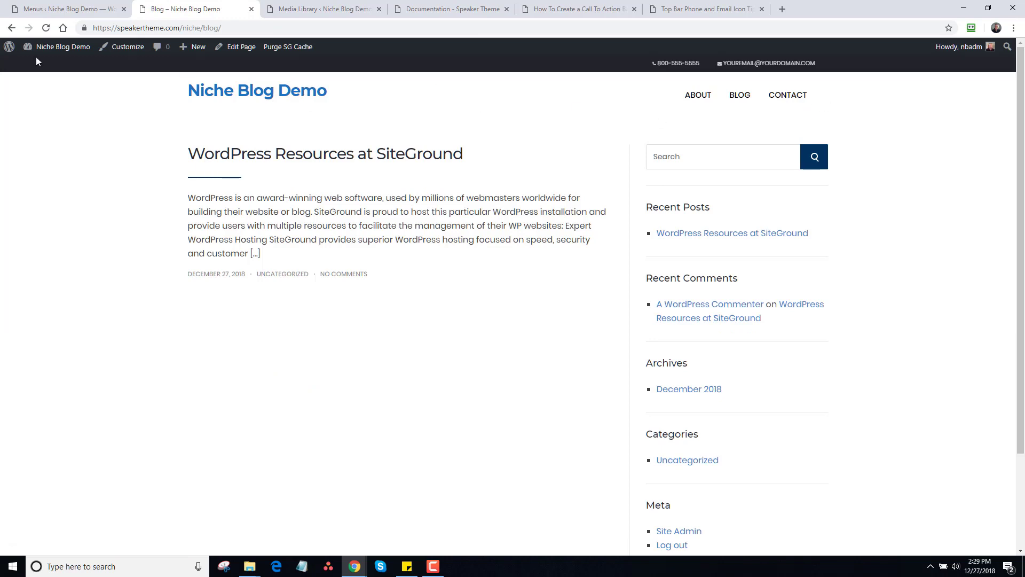
{"action": "mouse_move", "coordinate": [43, 47]}
{"action": "left_click", "coordinate": [45, 92]}
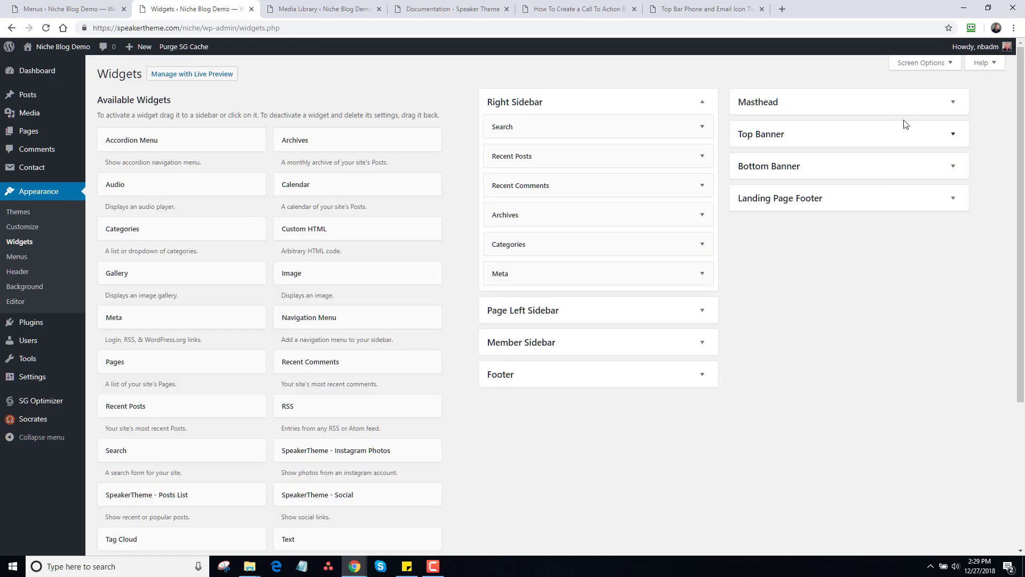
{"action": "left_click", "coordinate": [954, 134]}
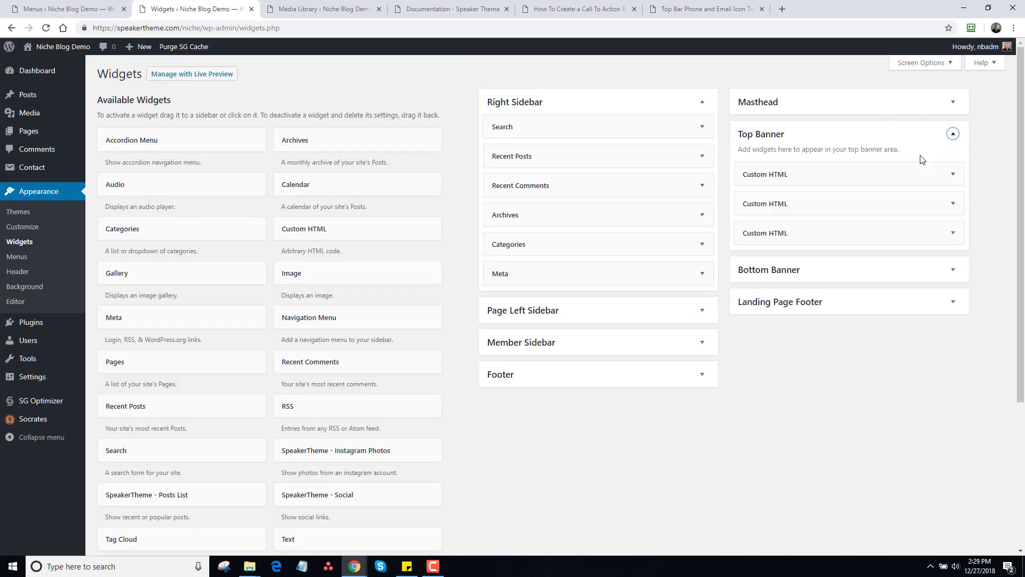
{"action": "left_click", "coordinate": [954, 175]}
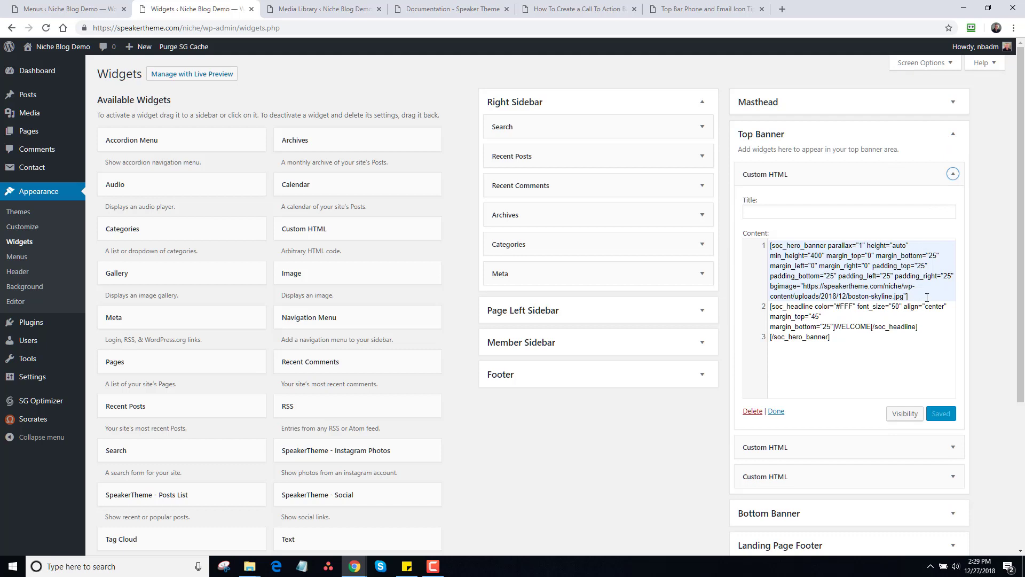
{"action": "left_click", "coordinate": [953, 174]}
{"action": "left_click", "coordinate": [953, 232]}
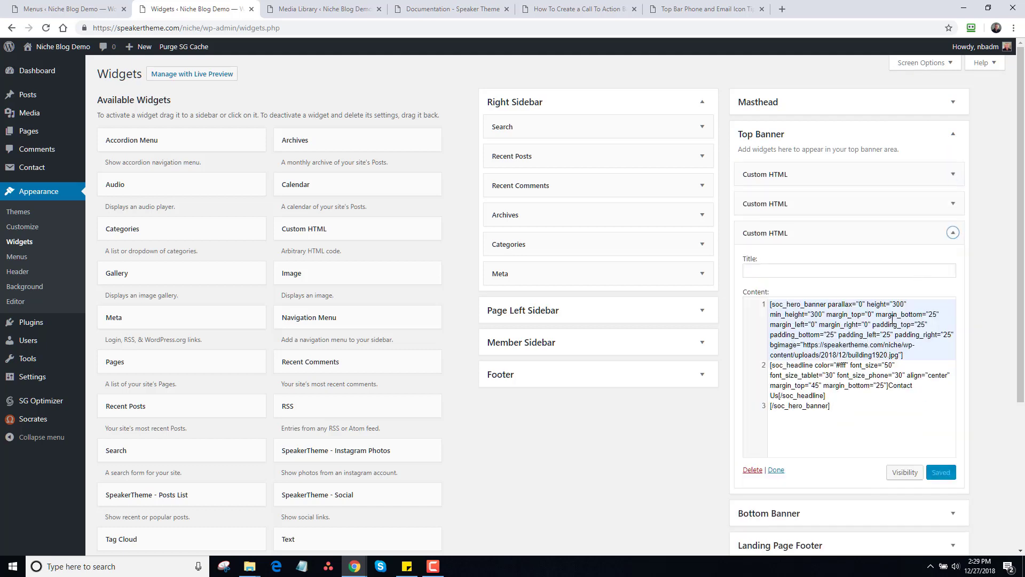
{"action": "key", "text": "ctrl+a"}
{"action": "key", "text": "ctrl+c"}
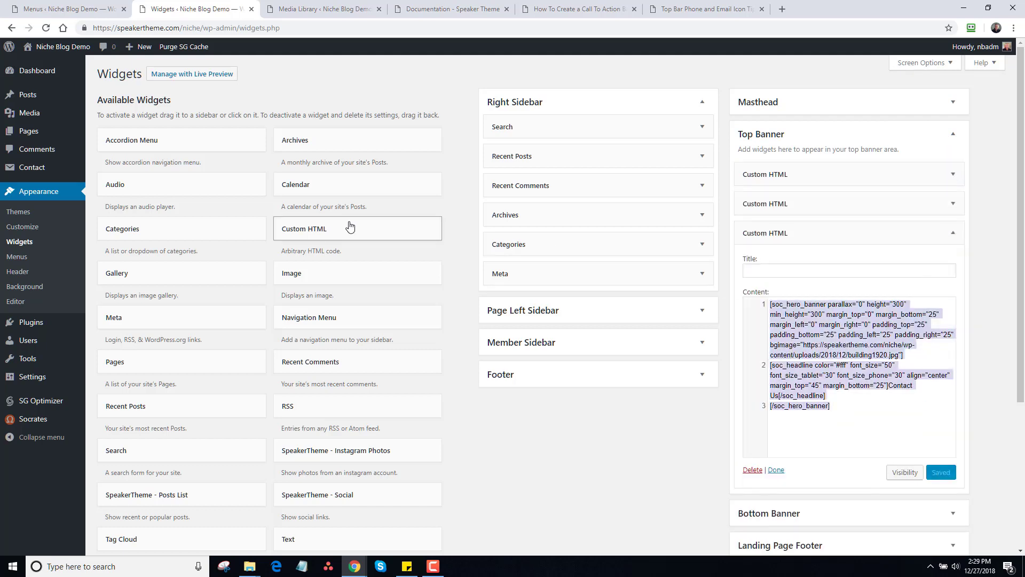
Add another Custom HTML widget at the end of the Top Banner area and paste the copied Contact Us banner code into it.
{"action": "left_click_drag", "start_coordinate": [350, 228], "coordinate": [836, 160]}
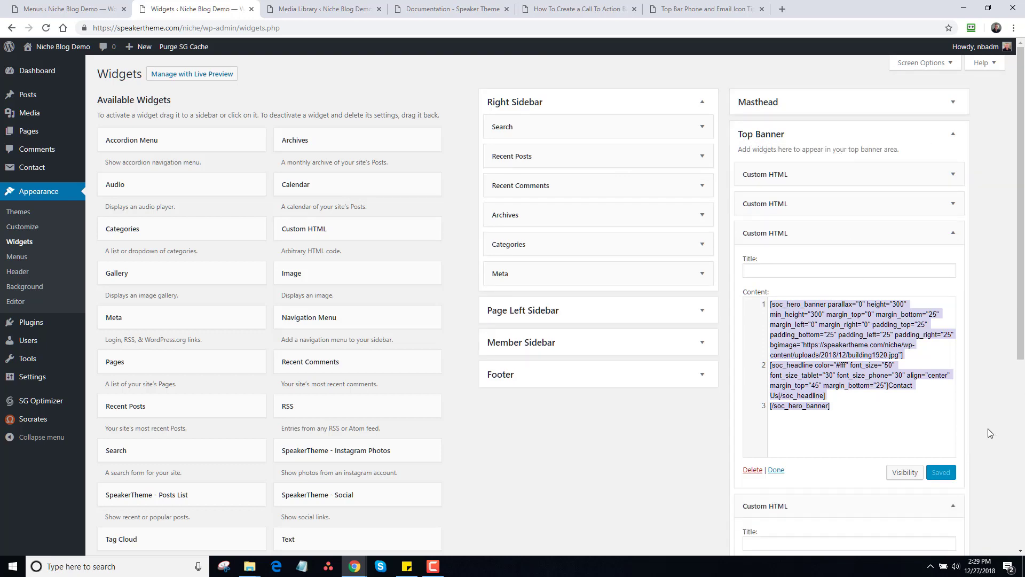
{"action": "scroll", "coordinate": [1012, 448], "scroll_direction": "down", "scroll_amount": 2}
{"action": "scroll", "coordinate": [1012, 448], "scroll_direction": "down", "scroll_amount": 3}
{"action": "key", "text": "ctrl+v"}
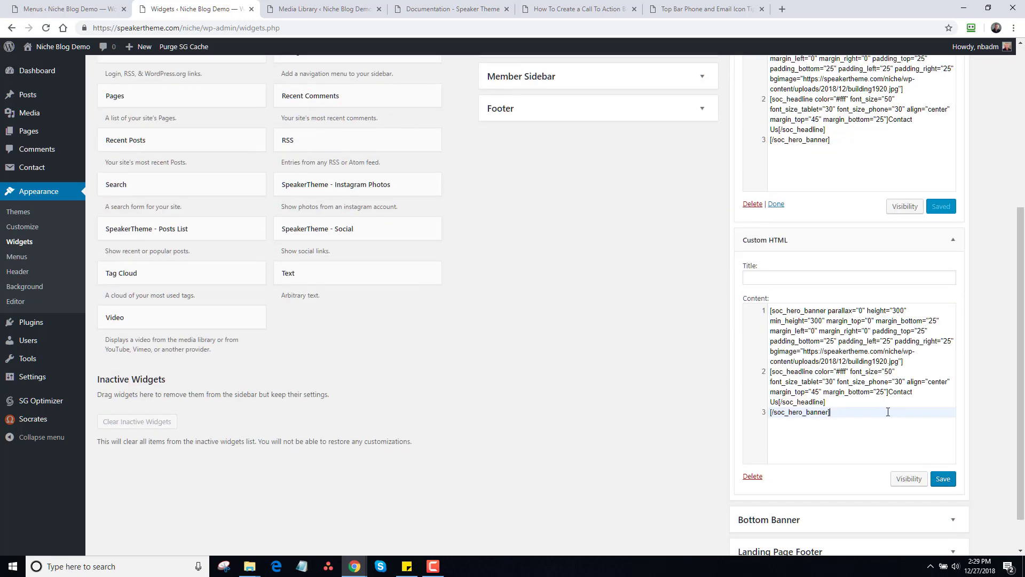
Set the new Custom HTML widget's visibility to show if Page is Blog, and save the widget.
{"action": "left_click", "coordinate": [908, 482]}
{"action": "left_click", "coordinate": [777, 508]}
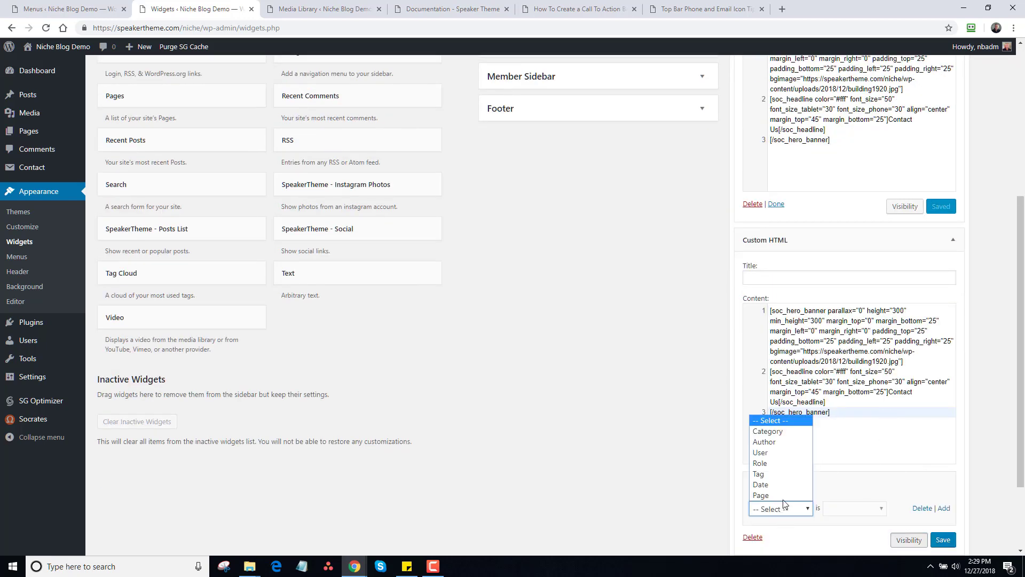
{"action": "left_click", "coordinate": [783, 492]}
{"action": "left_click", "coordinate": [850, 510]}
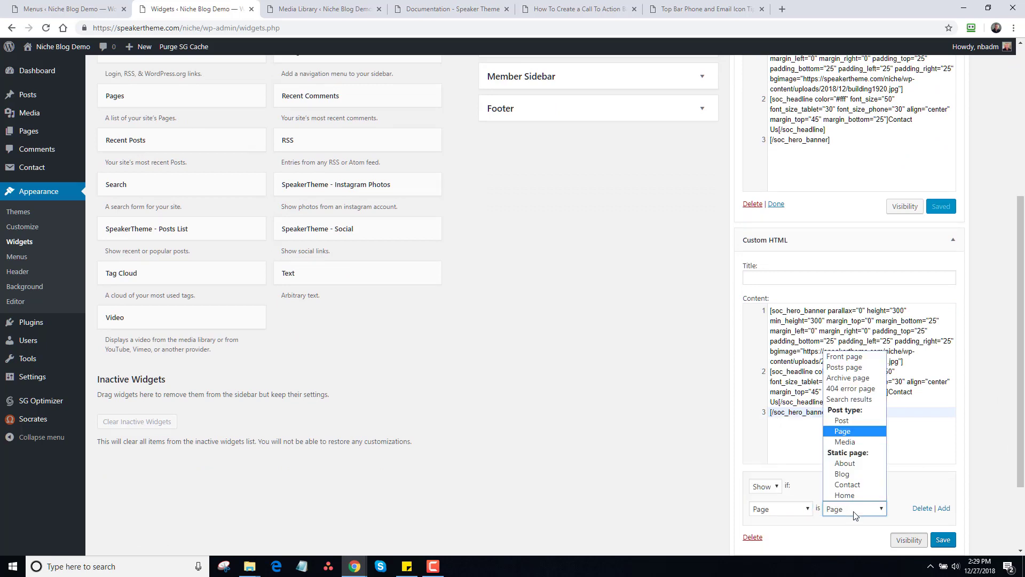
{"action": "left_click", "coordinate": [861, 474]}
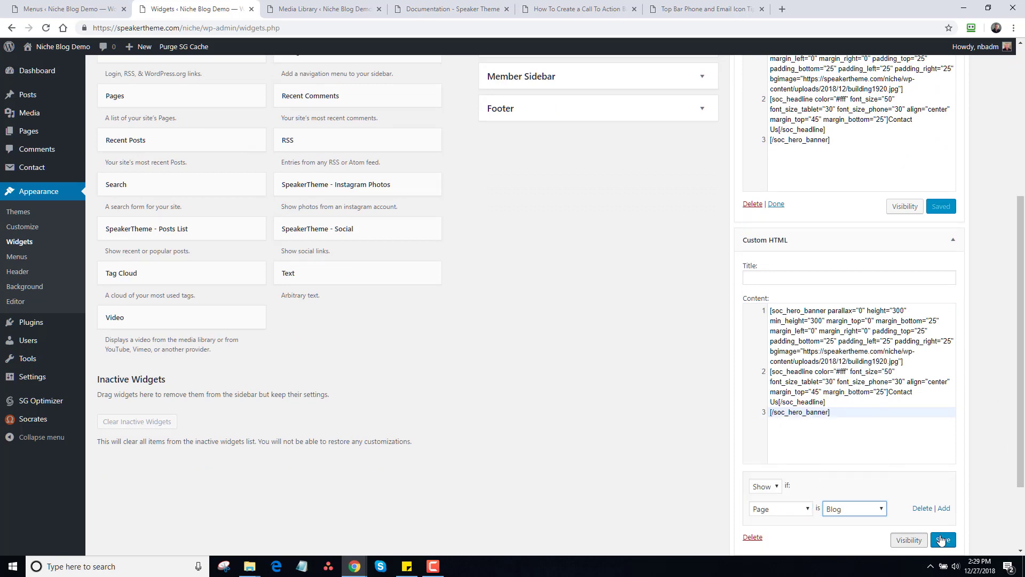
{"action": "left_click", "coordinate": [942, 540]}
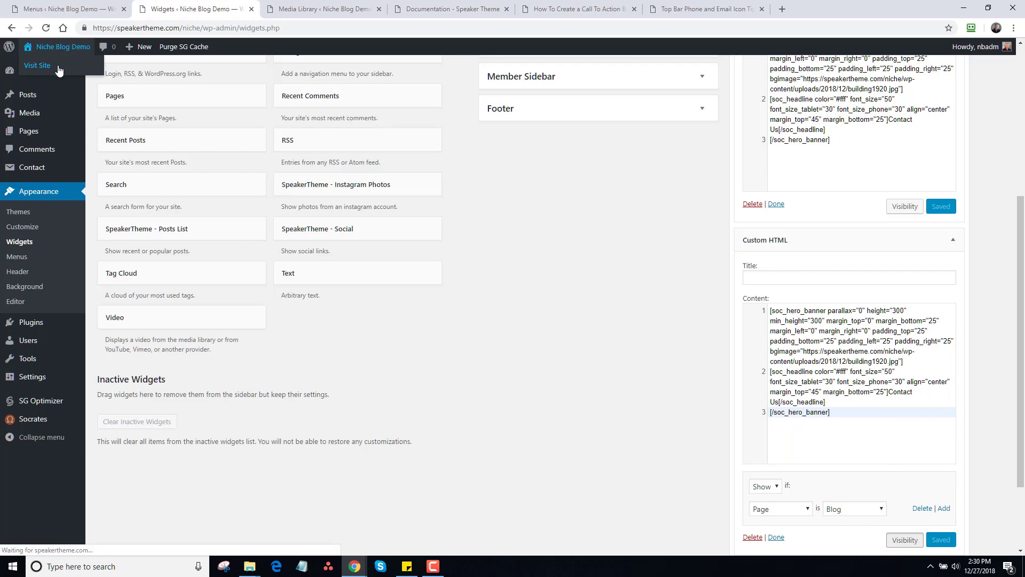
Check the banner on the live Blog page, and look over the live home page from its banner to its footer.
{"action": "left_click", "coordinate": [59, 69]}
{"action": "left_click", "coordinate": [746, 97]}
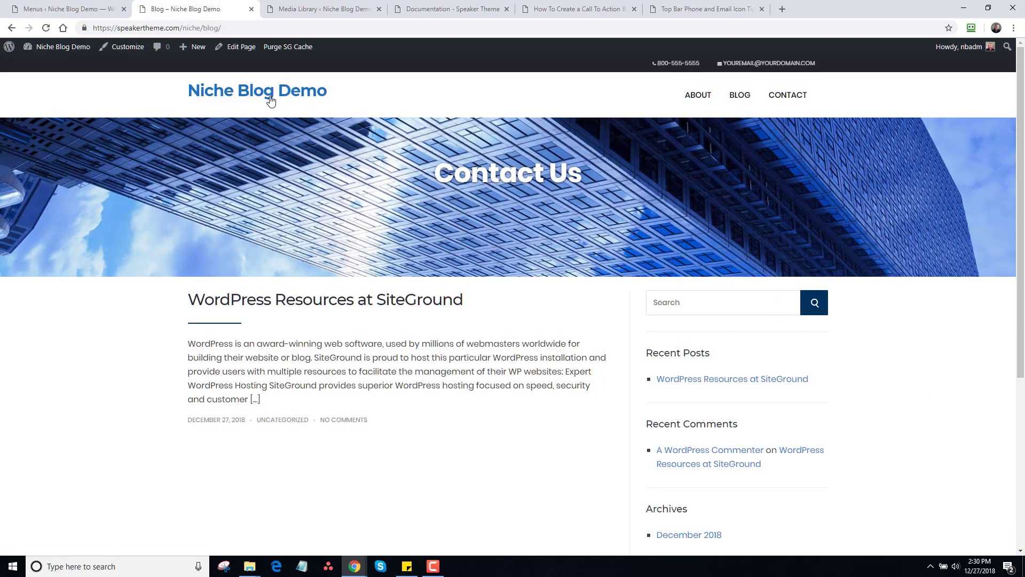
{"action": "left_click", "coordinate": [242, 96]}
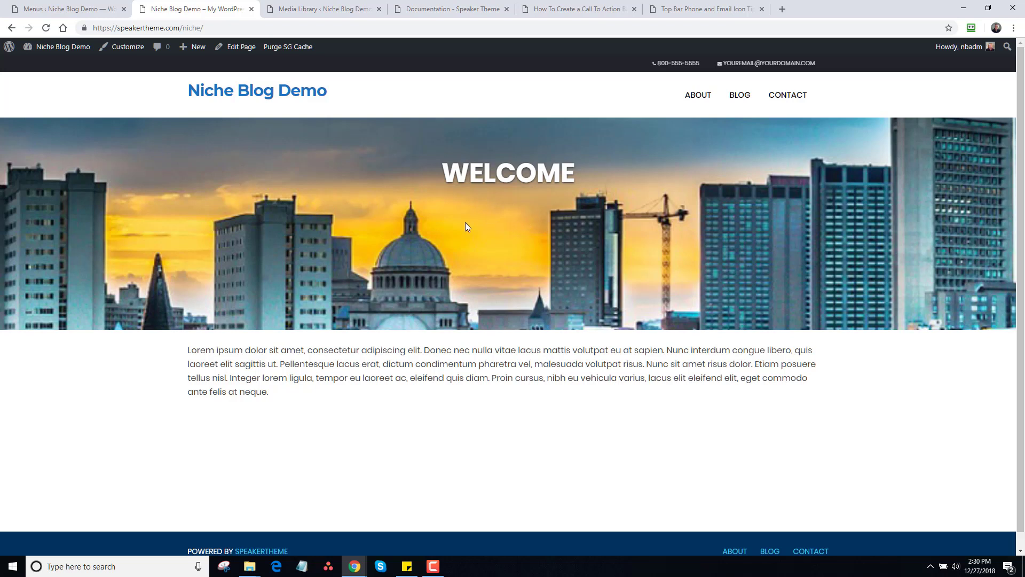
{"action": "scroll", "coordinate": [1023, 178], "scroll_direction": "down", "scroll_amount": 1}
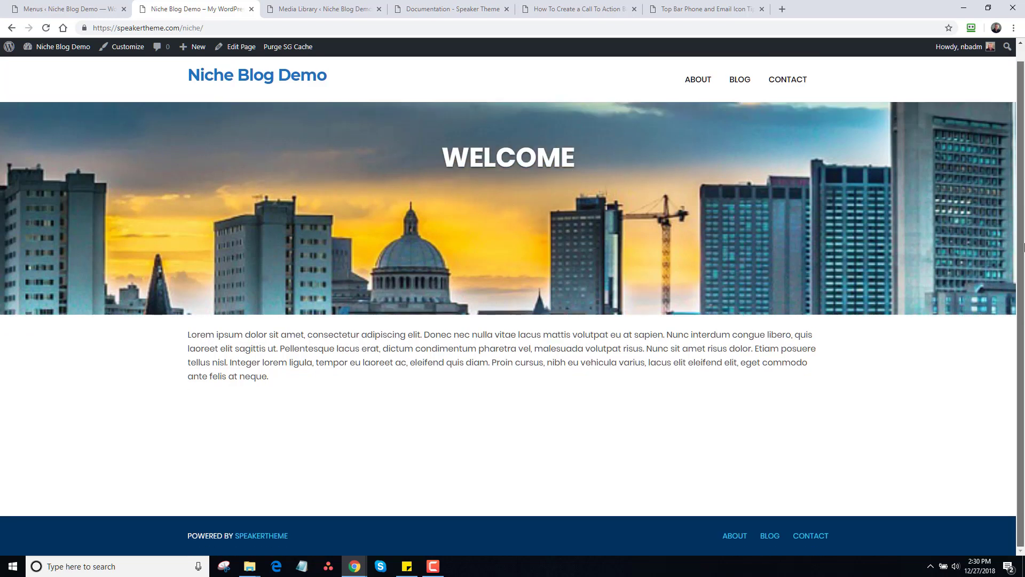
{"action": "scroll", "coordinate": [1023, 177], "scroll_direction": "up", "scroll_amount": 1}
{"action": "scroll", "coordinate": [1023, 177], "scroll_direction": "down", "scroll_amount": 1}
Set parallax to 0 in the WELCOME banner code of the first Top Banner Custom HTML widget and save the widget.
{"action": "left_click", "coordinate": [84, 8]}
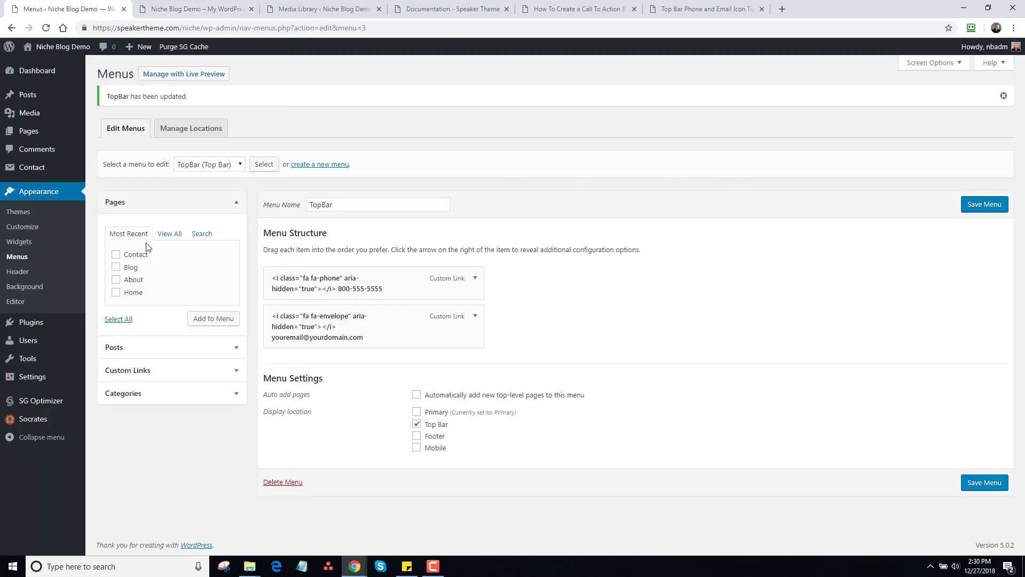
{"action": "left_click", "coordinate": [17, 241]}
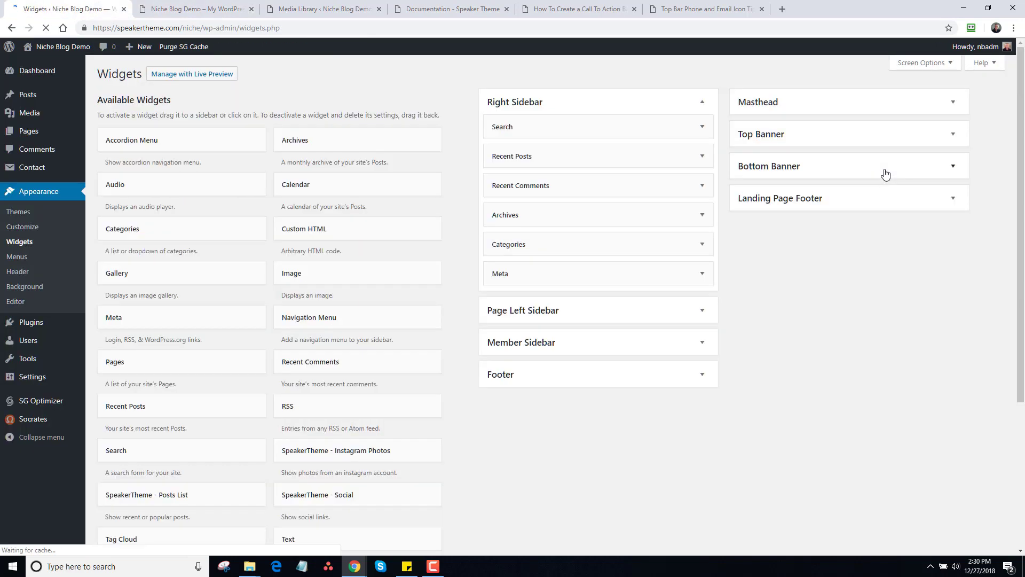
{"action": "left_click", "coordinate": [952, 134]}
{"action": "left_click", "coordinate": [953, 203]}
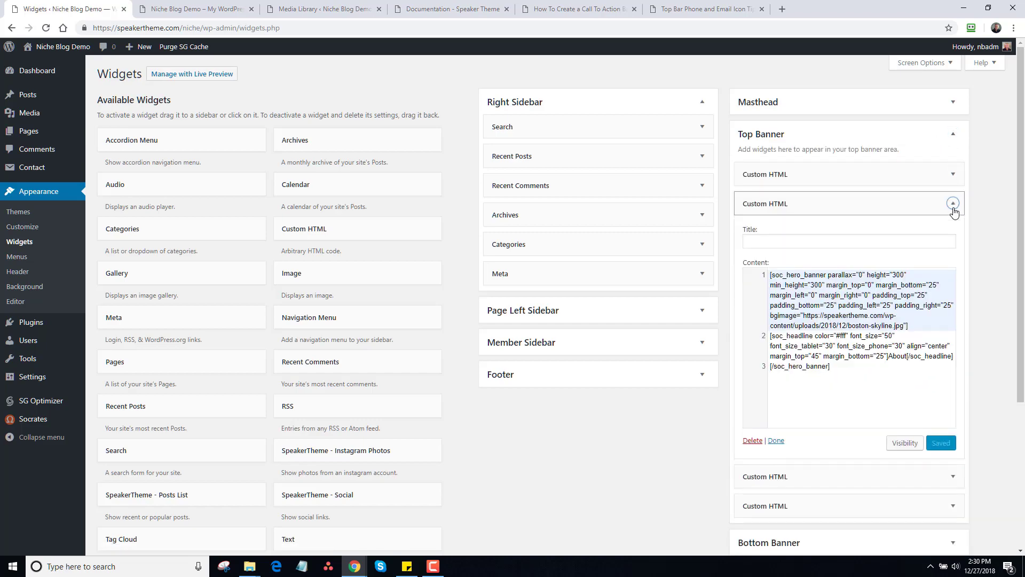
{"action": "left_click", "coordinate": [953, 174]}
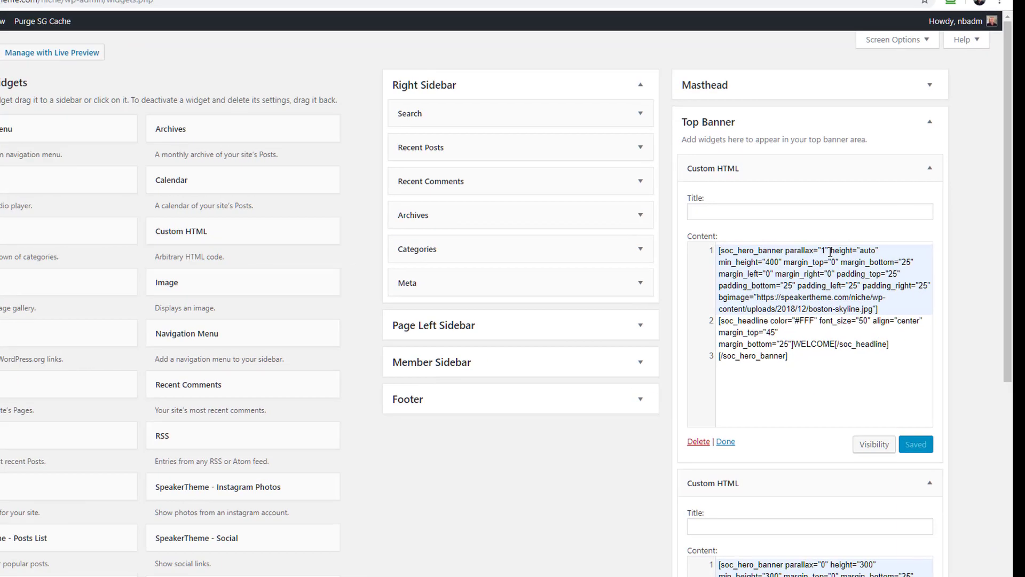
{"action": "key", "text": "BackSpace"}
{"action": "type", "text": "0"}
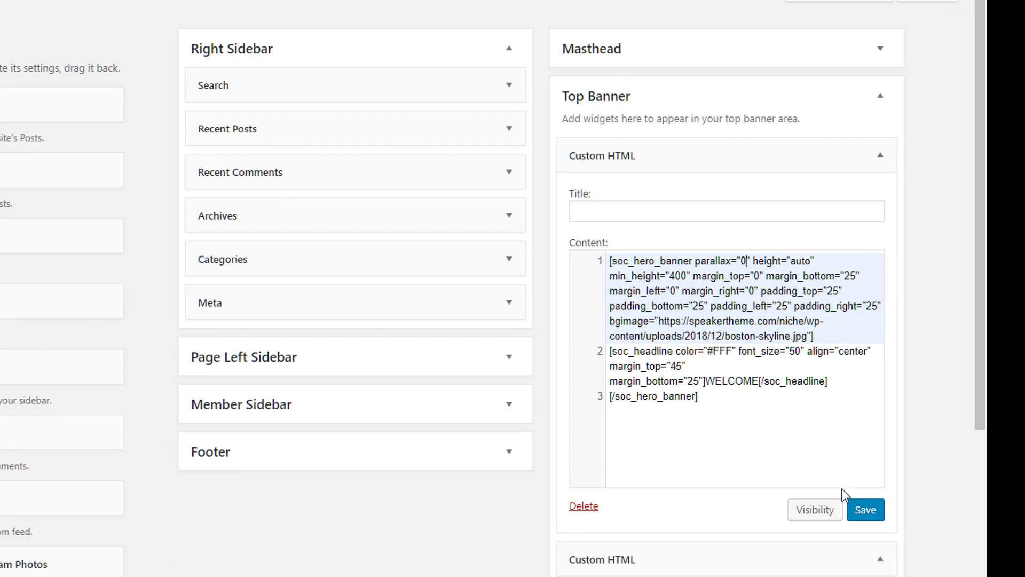
{"action": "left_click", "coordinate": [858, 512]}
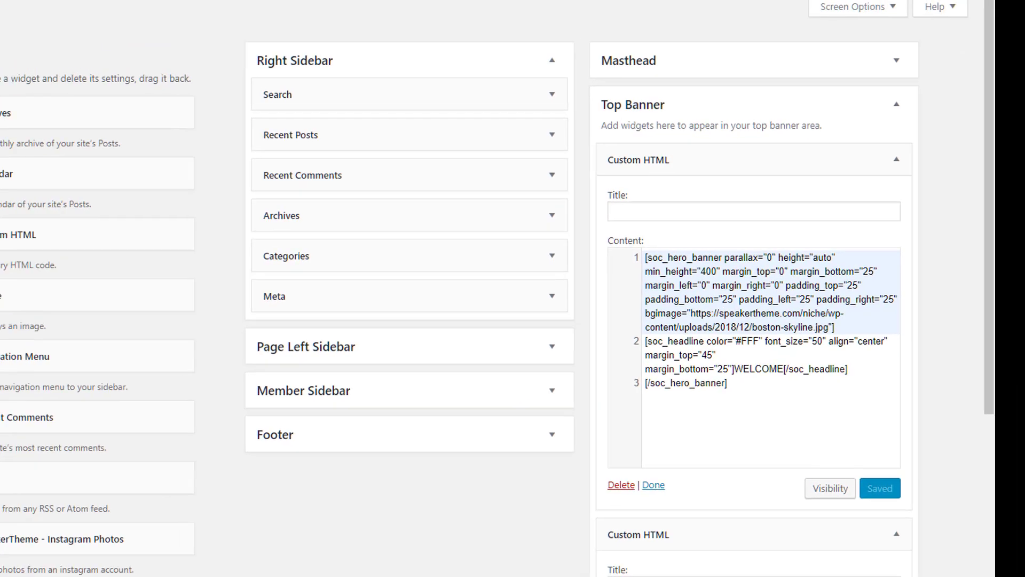